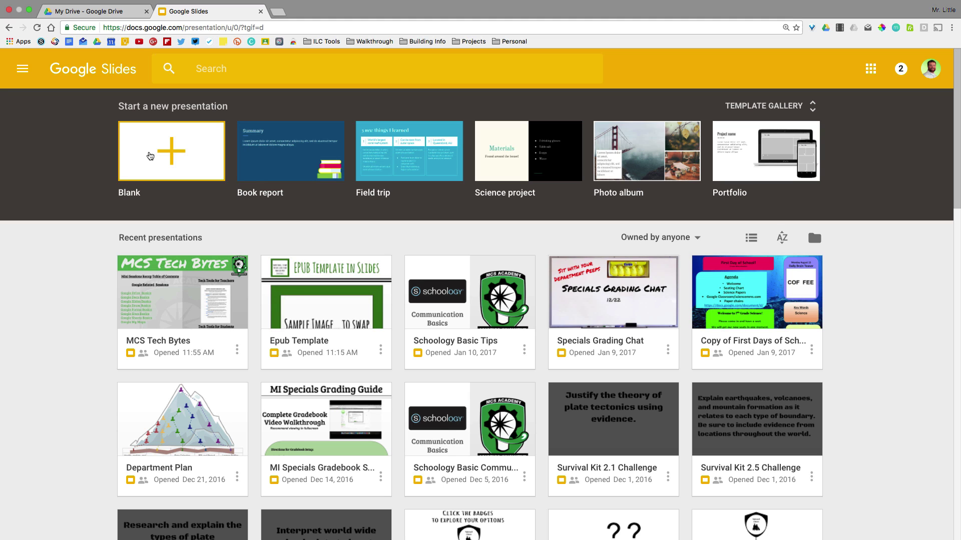
Create a blank presentation and dismiss the Themes sidebar.
{"action": "left_click", "coordinate": [149, 156]}
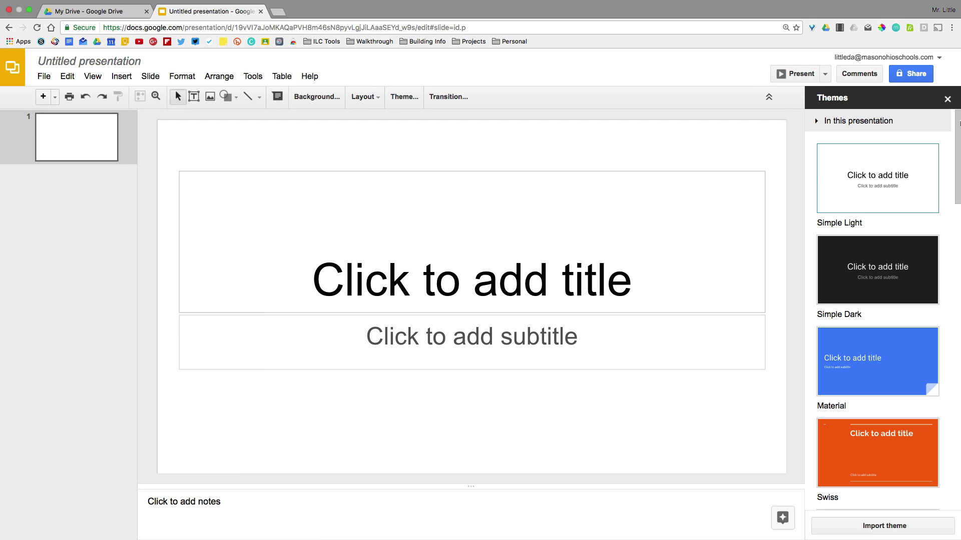
{"action": "left_click", "coordinate": [948, 99]}
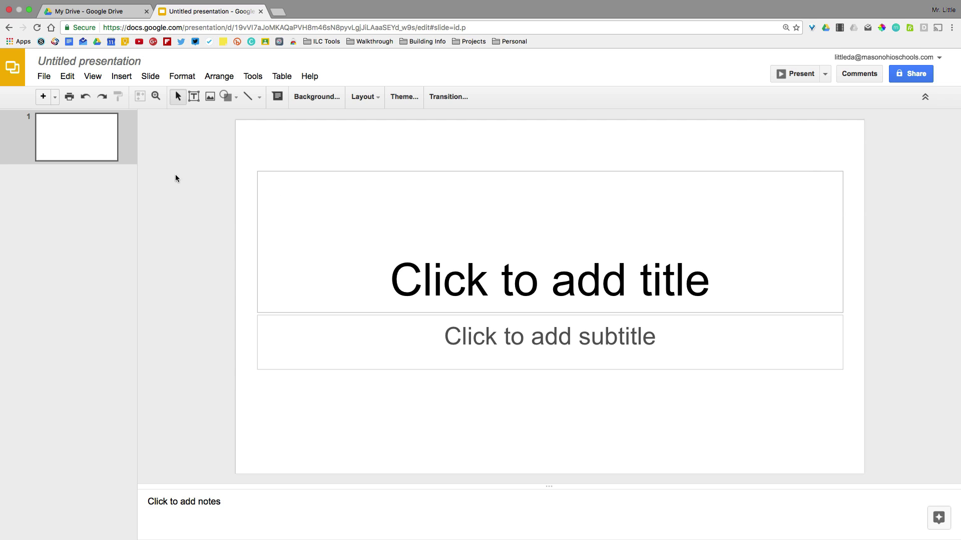
Set a custom 8.5 × 11 inch page size and delete the title and subtitle placeholders.
{"action": "left_click", "coordinate": [45, 77]}
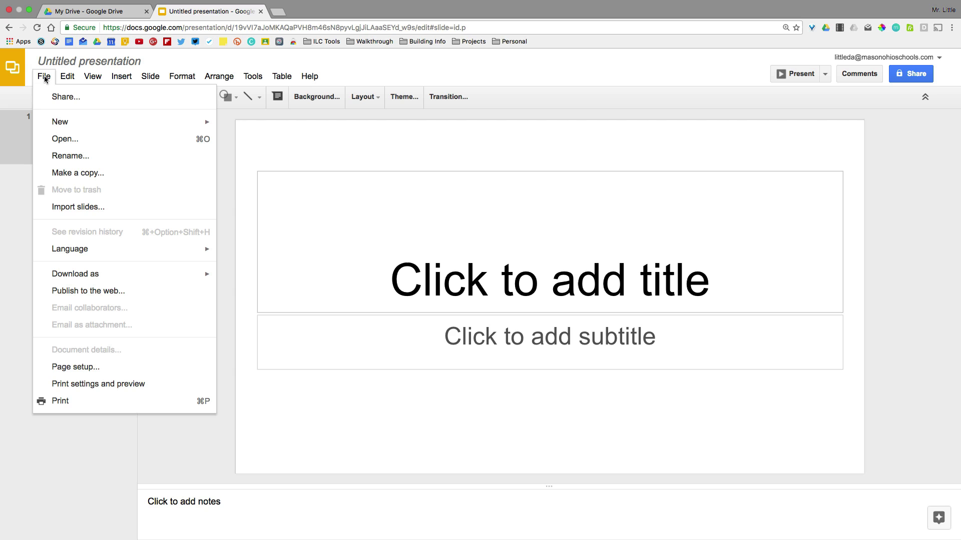
{"action": "left_click", "coordinate": [84, 368]}
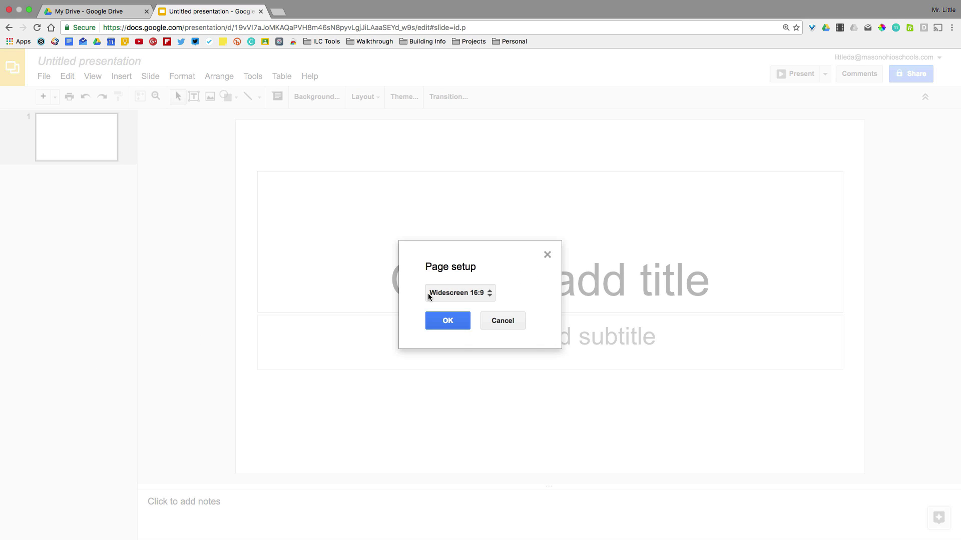
{"action": "left_click", "coordinate": [482, 294]}
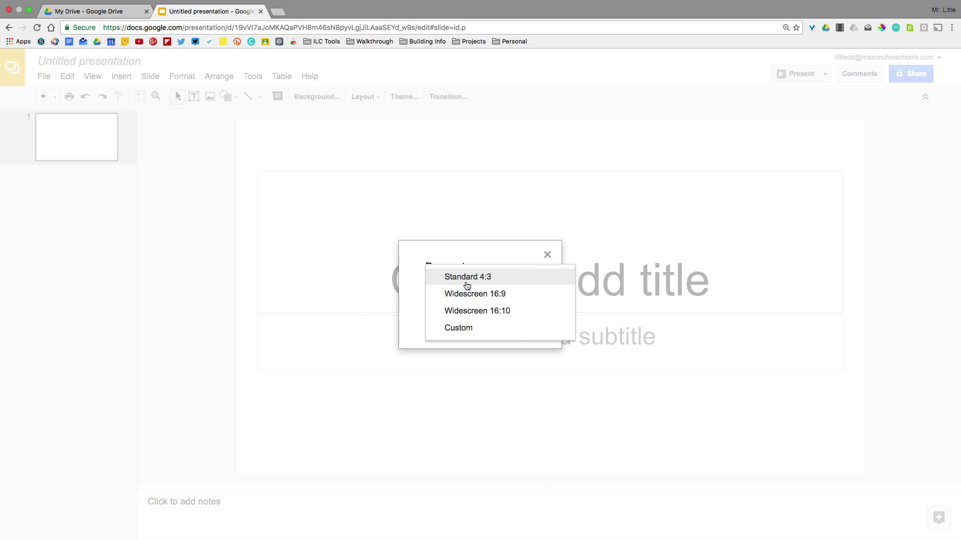
{"action": "left_click", "coordinate": [460, 329]}
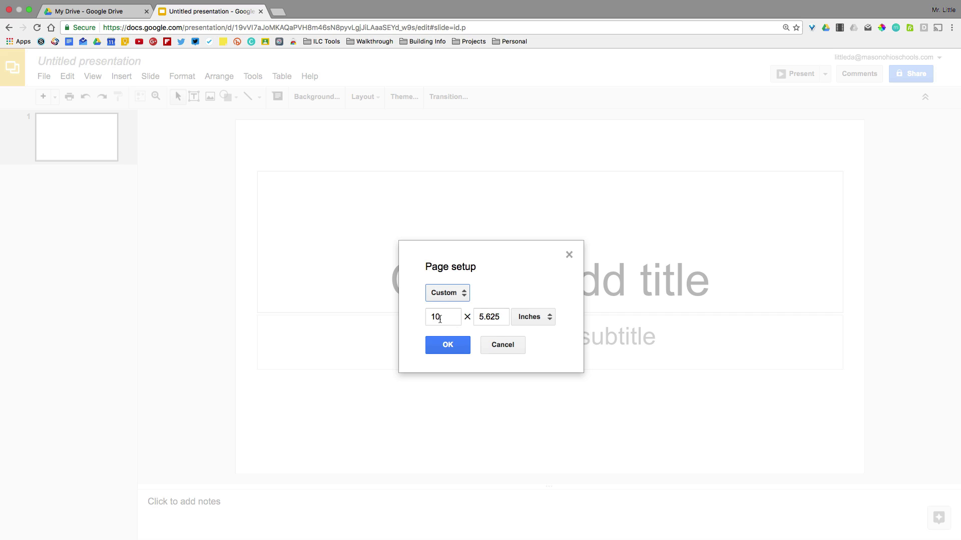
{"action": "double_click", "coordinate": [443, 318]}
{"action": "type", "text": "8.5"}
{"action": "key", "text": "Tab"}
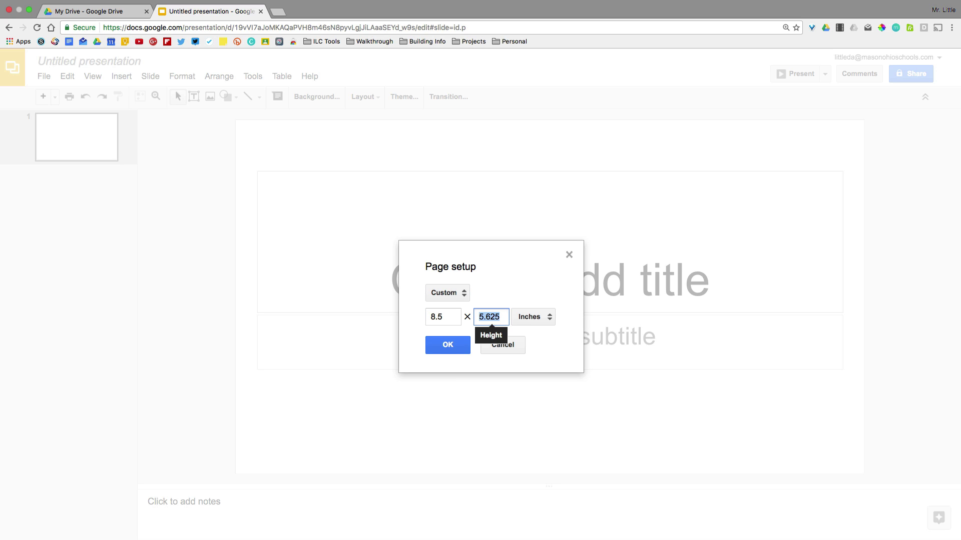
{"action": "type", "text": "11"}
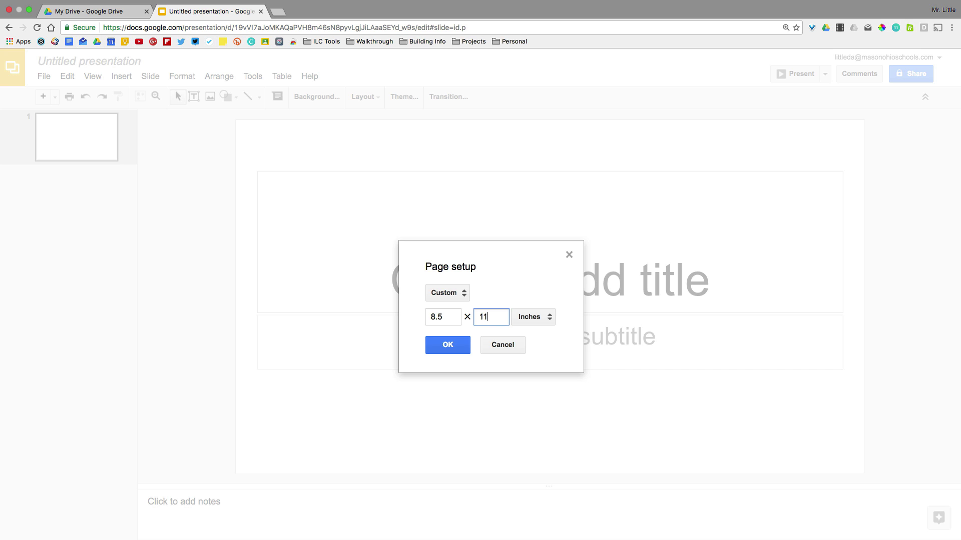
{"action": "left_click", "coordinate": [445, 344]}
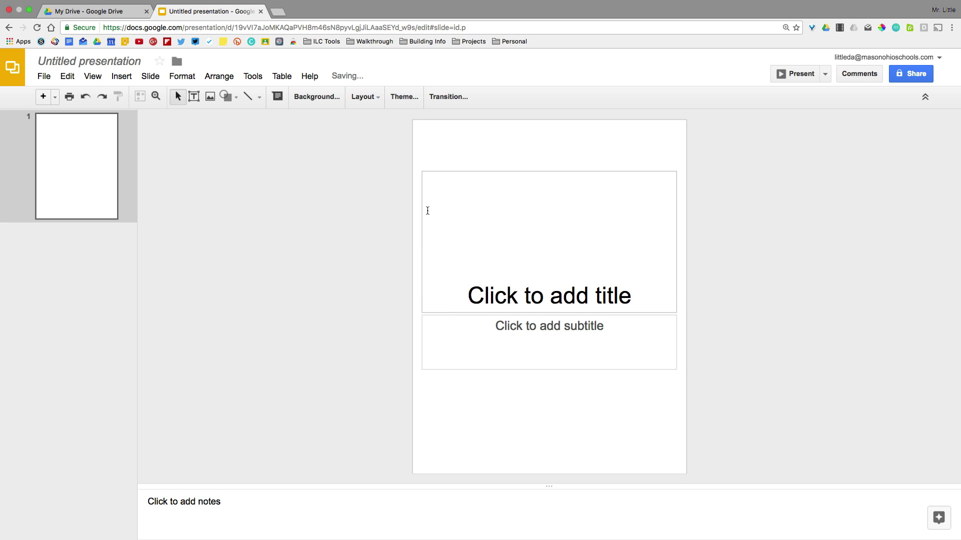
{"action": "left_click_drag", "start_coordinate": [418, 165], "coordinate": [685, 412]}
{"action": "key", "text": "Delete"}
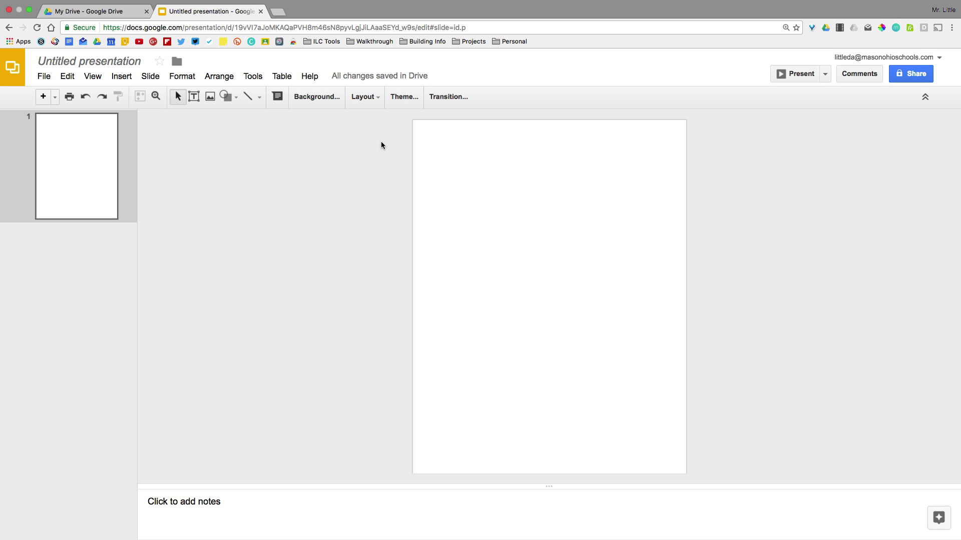
Draw a rectangle across the top of the slide and fill it green.
{"action": "left_click", "coordinate": [229, 98]}
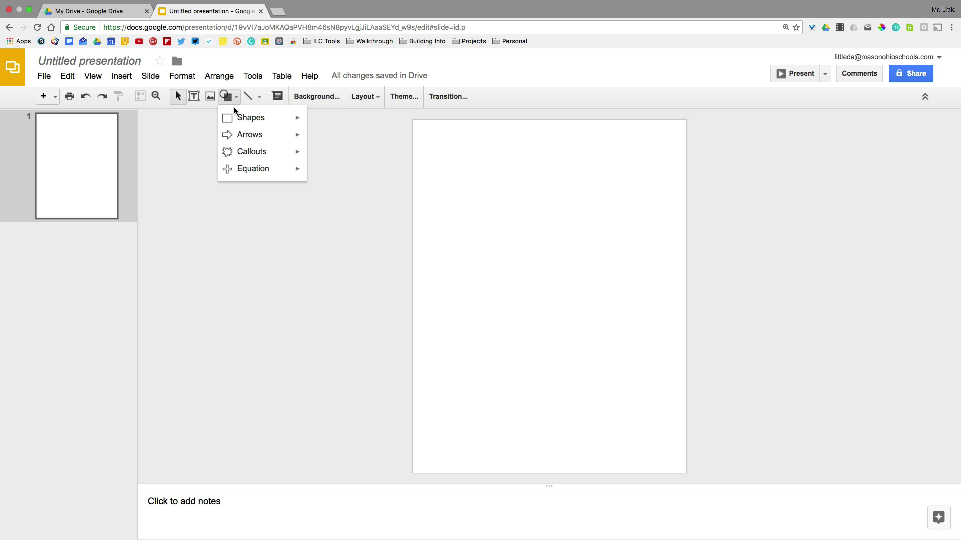
{"action": "mouse_move", "coordinate": [251, 119]}
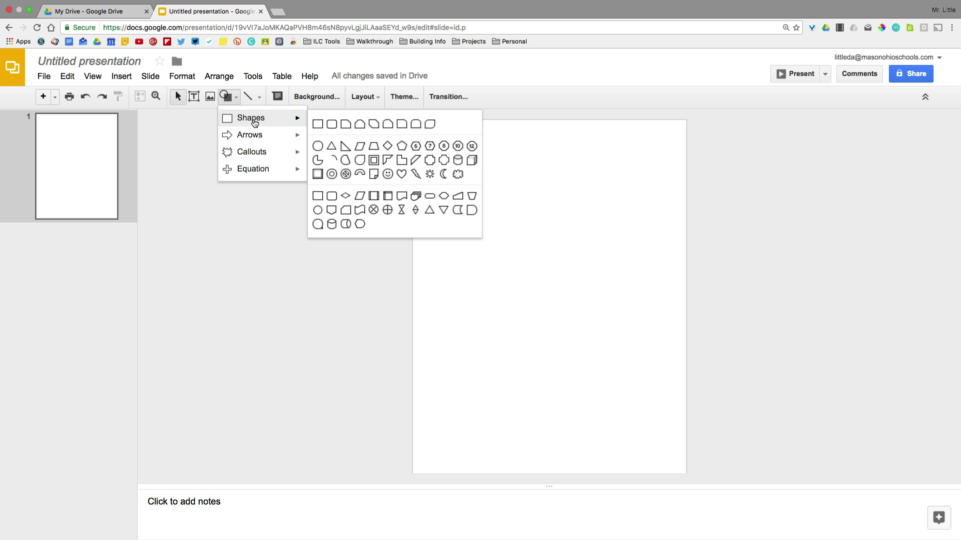
{"action": "left_click", "coordinate": [317, 124]}
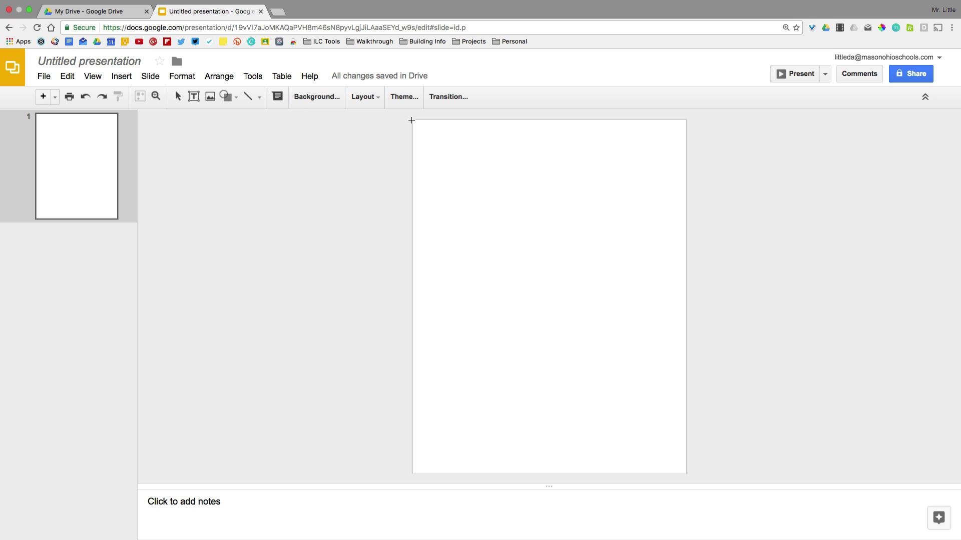
{"action": "left_click_drag", "start_coordinate": [412, 120], "coordinate": [685, 159]}
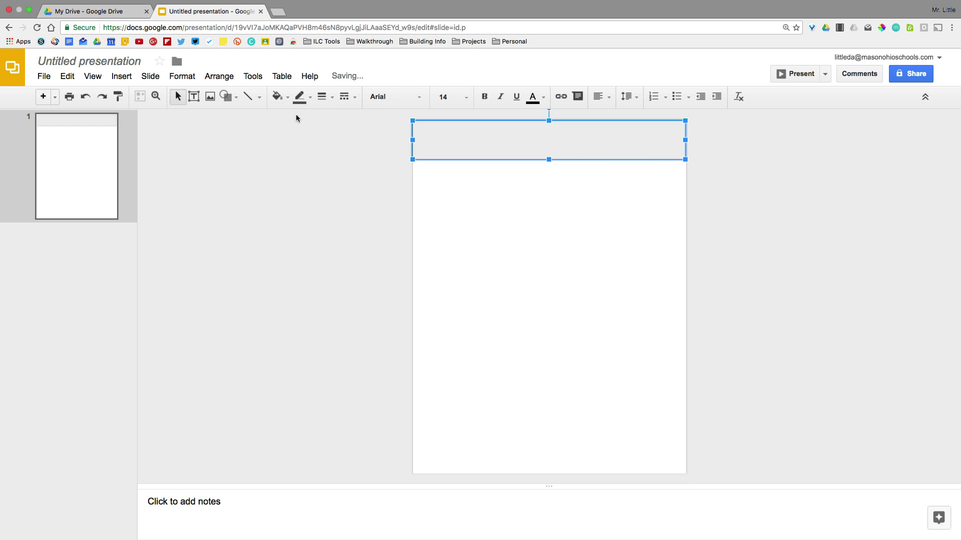
{"action": "left_click", "coordinate": [280, 98]}
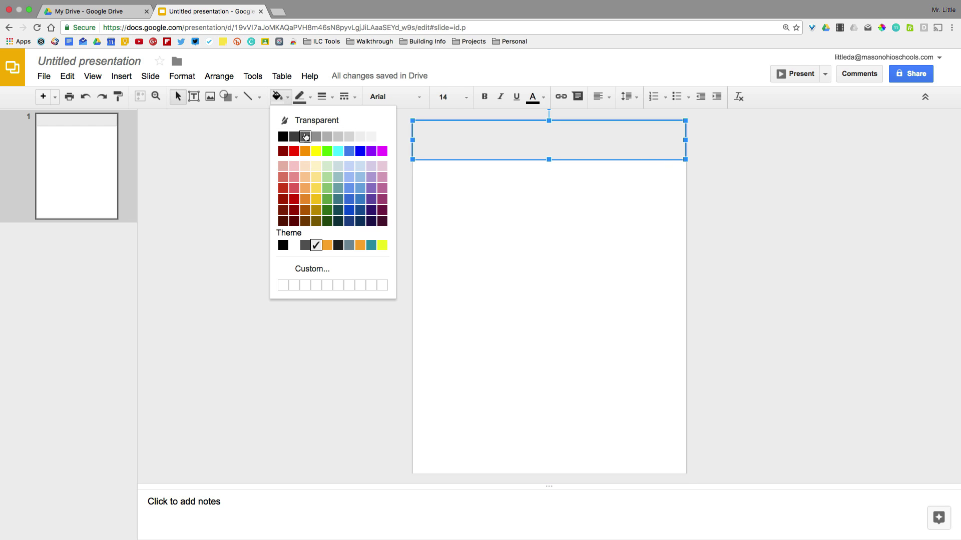
{"action": "left_click", "coordinate": [327, 199]}
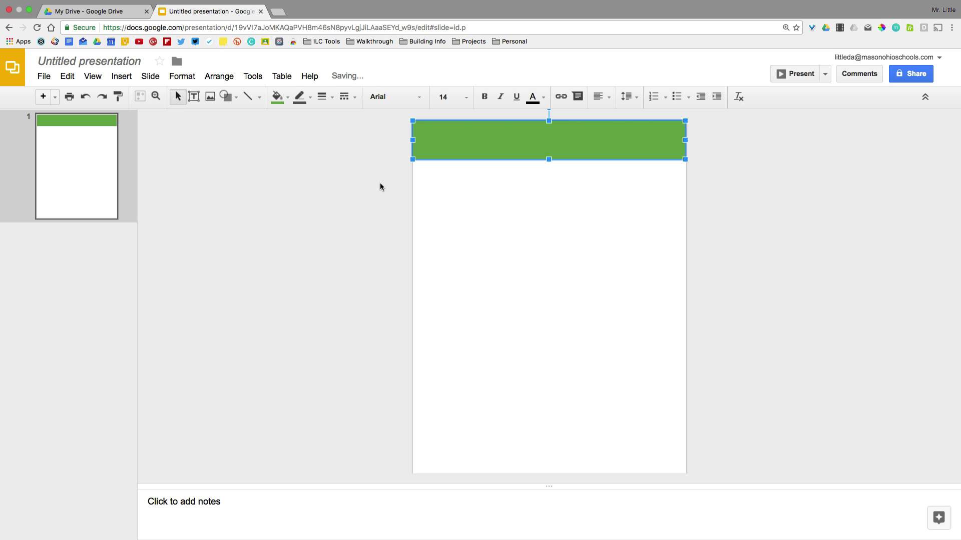
{"action": "left_click", "coordinate": [380, 185]}
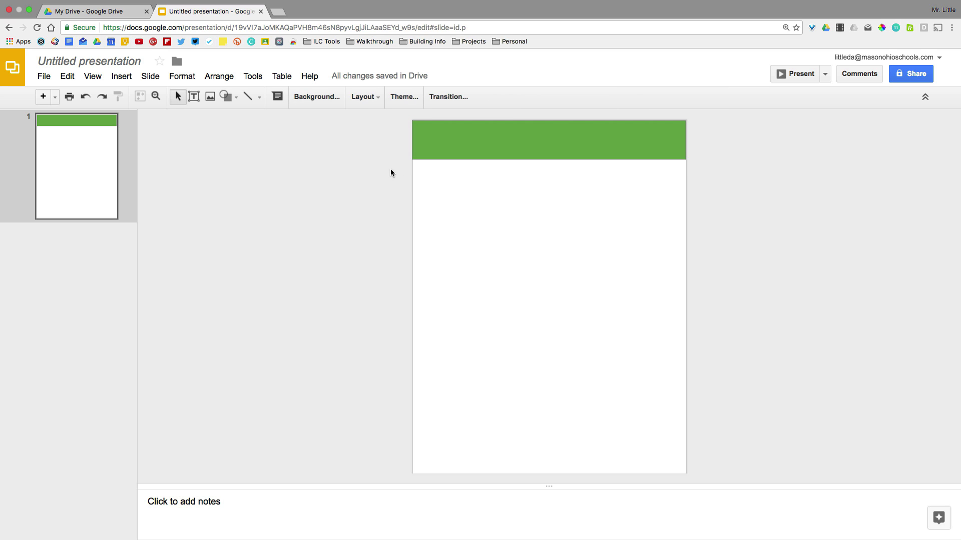
Draw a light grey rectangle in the left column under the banner and duplicate it to the right.
{"action": "left_click", "coordinate": [229, 97]}
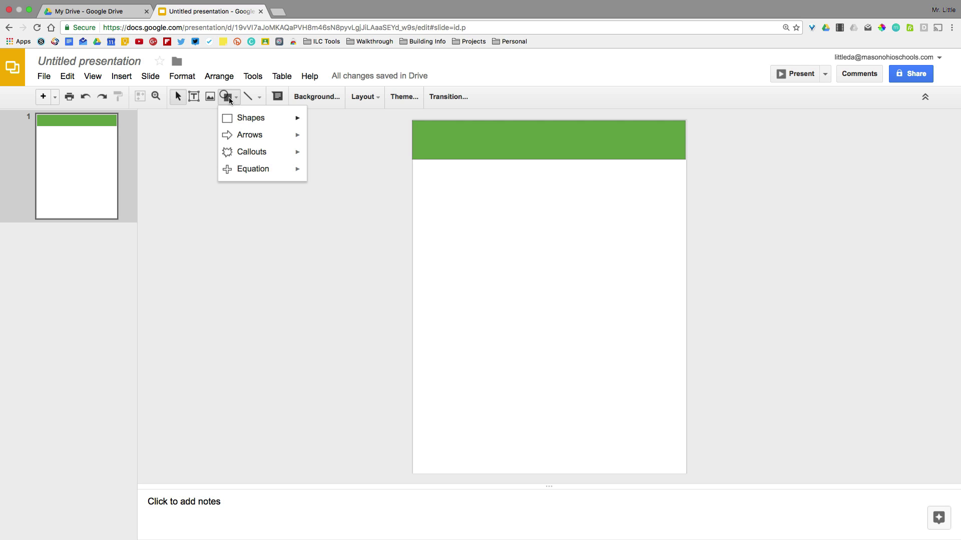
{"action": "mouse_move", "coordinate": [250, 118]}
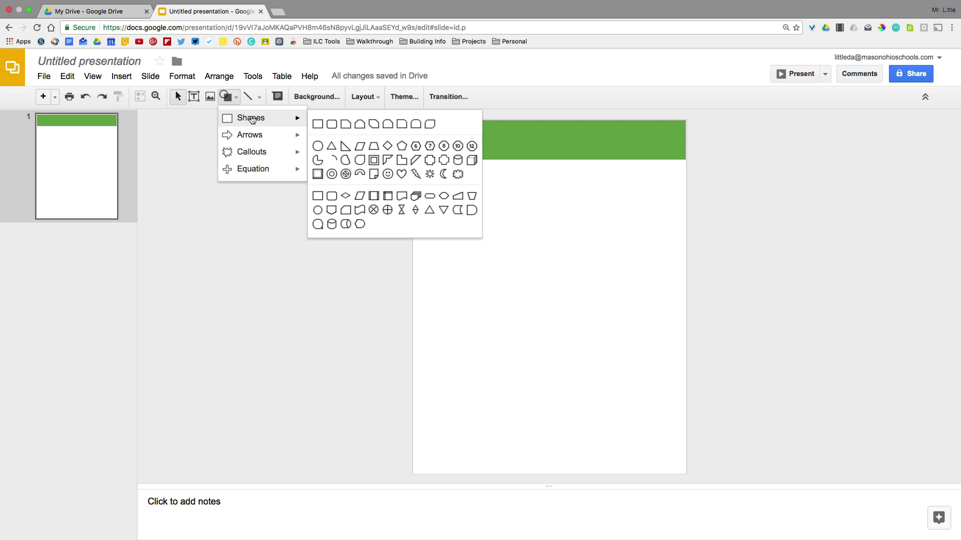
{"action": "left_click", "coordinate": [317, 124]}
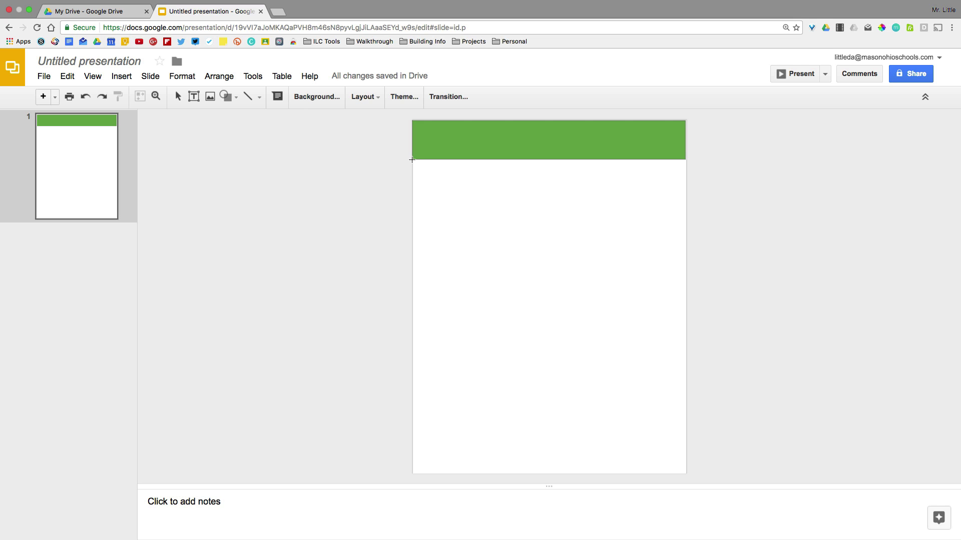
{"action": "left_click_drag", "start_coordinate": [412, 159], "coordinate": [548, 474]}
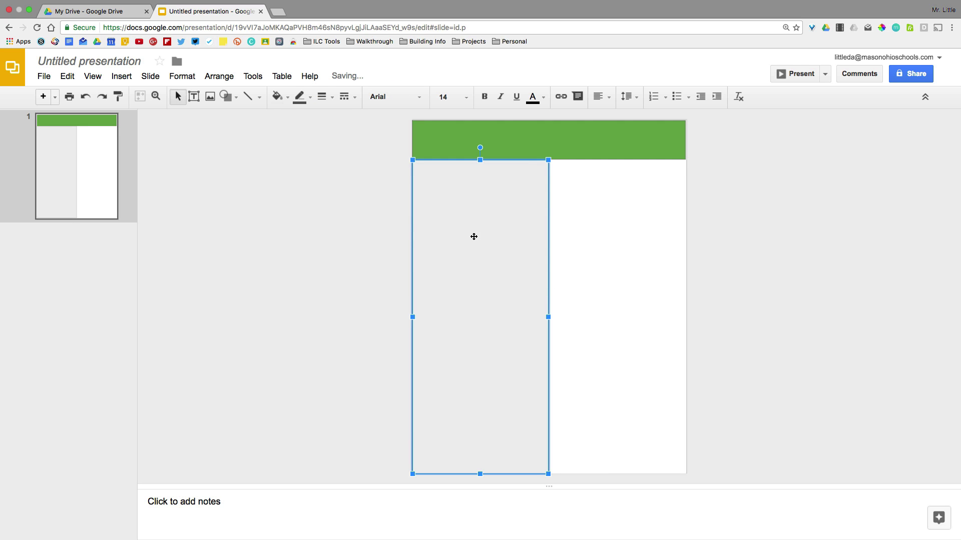
{"action": "left_click", "coordinate": [277, 97]}
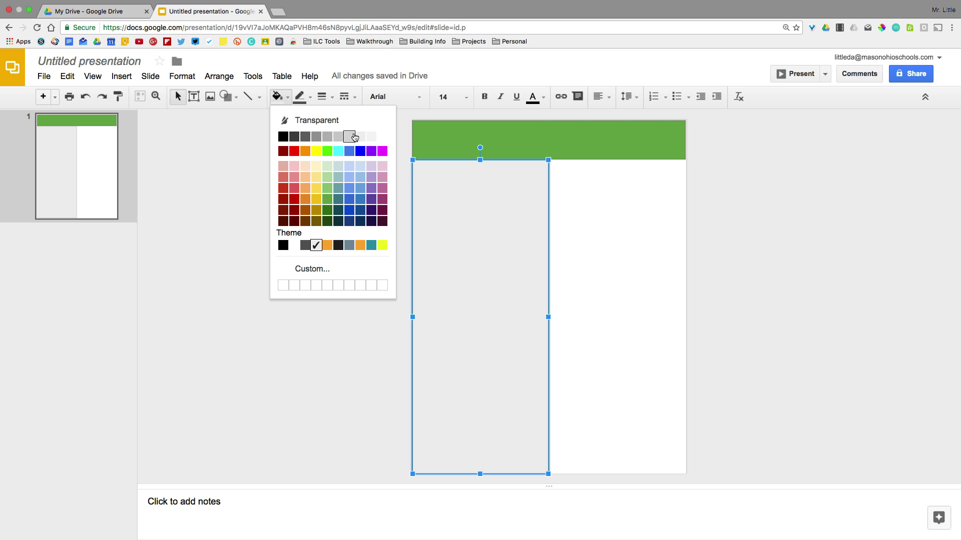
{"action": "left_click", "coordinate": [349, 137]}
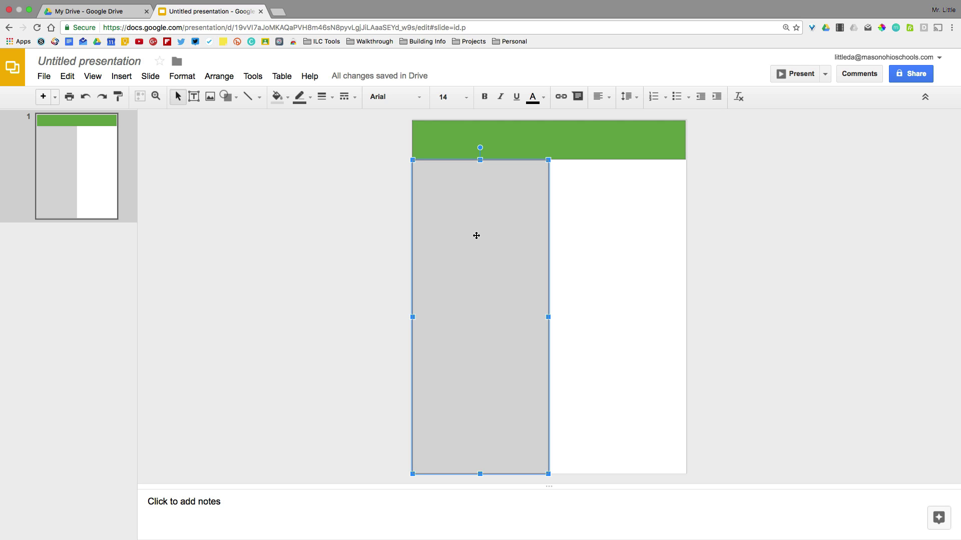
{"action": "left_click_drag", "start_coordinate": [477, 236], "coordinate": [614, 234]}
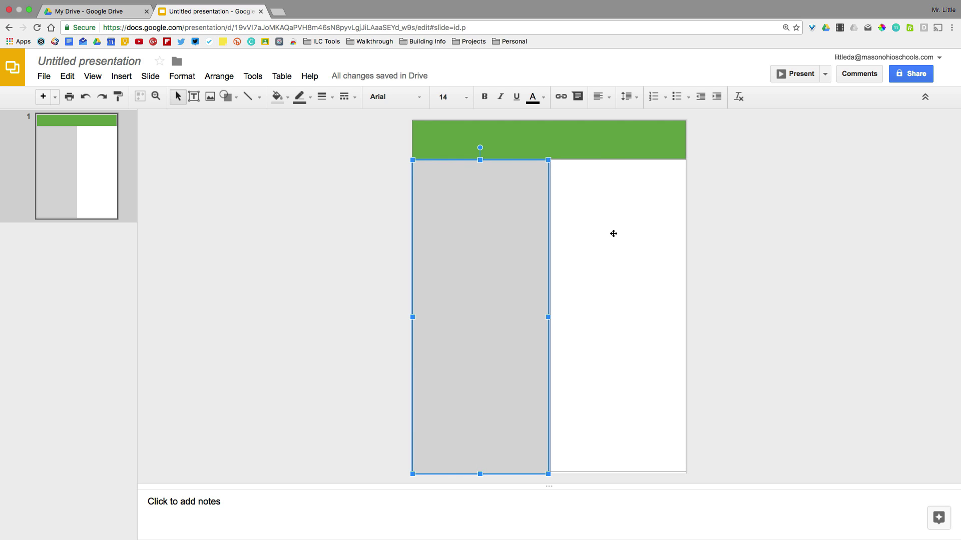
Align the copied right rectangle flush with the left column.
{"action": "left_click", "coordinate": [770, 220]}
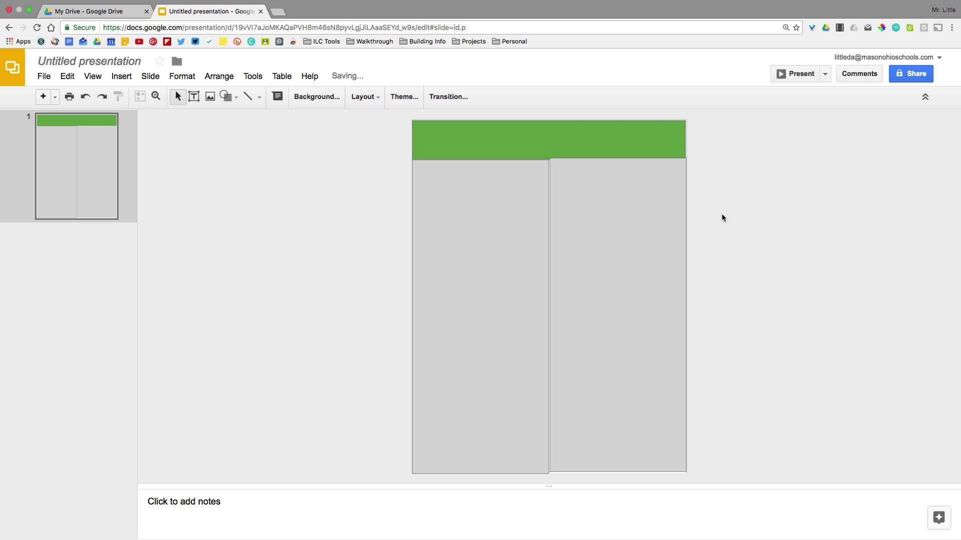
{"action": "left_click", "coordinate": [611, 197]}
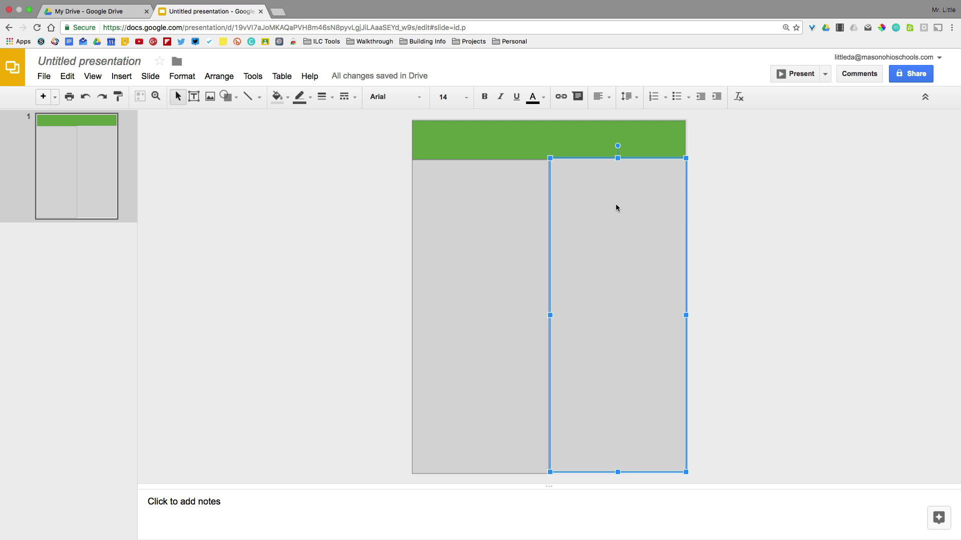
{"action": "left_click_drag", "start_coordinate": [612, 209], "coordinate": [614, 212]}
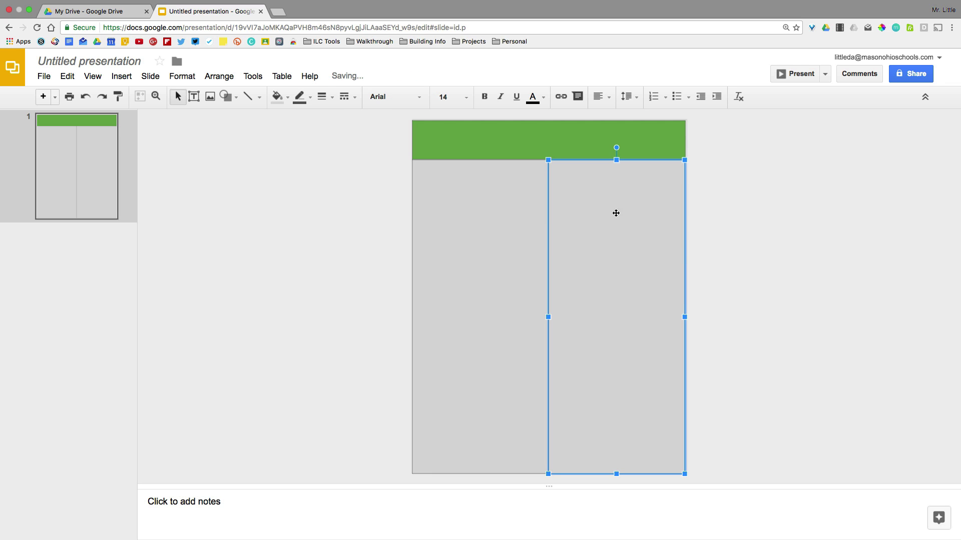
{"action": "left_click", "coordinate": [742, 207]}
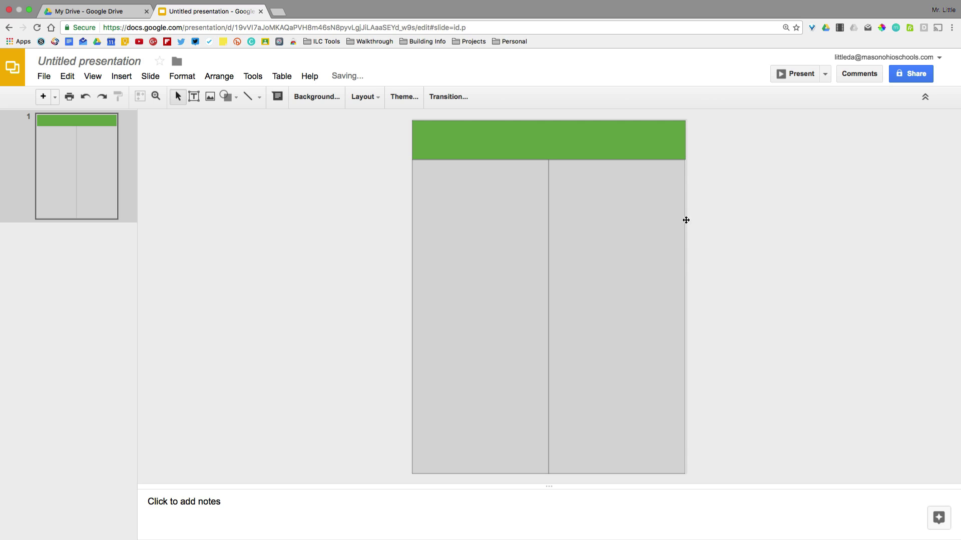
{"action": "left_click", "coordinate": [668, 215]}
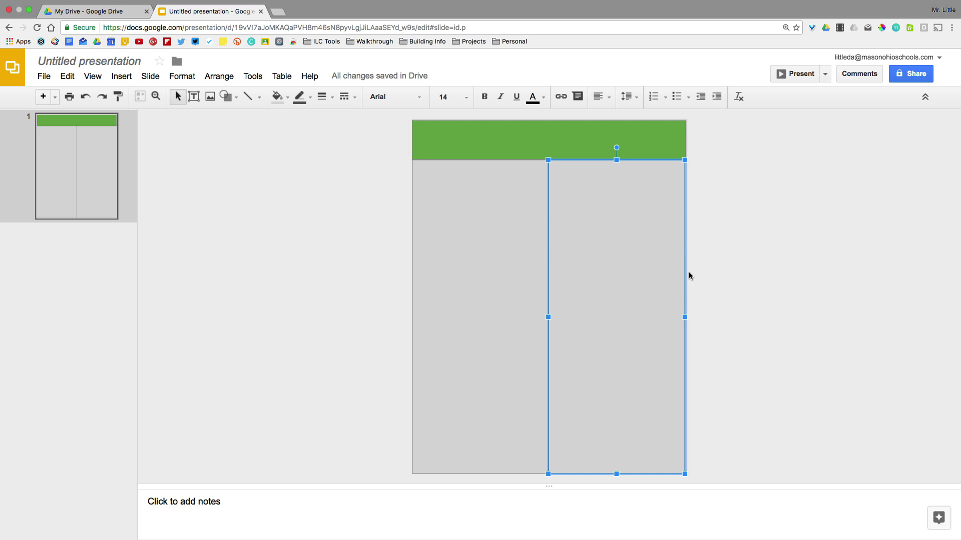
{"action": "left_click", "coordinate": [686, 317]}
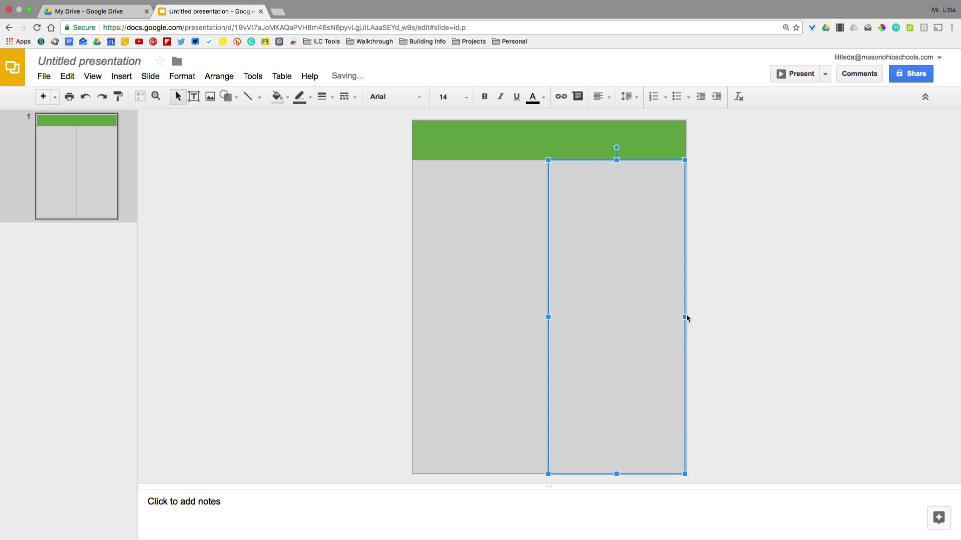
{"action": "left_click", "coordinate": [737, 286]}
{"action": "left_click", "coordinate": [610, 230]}
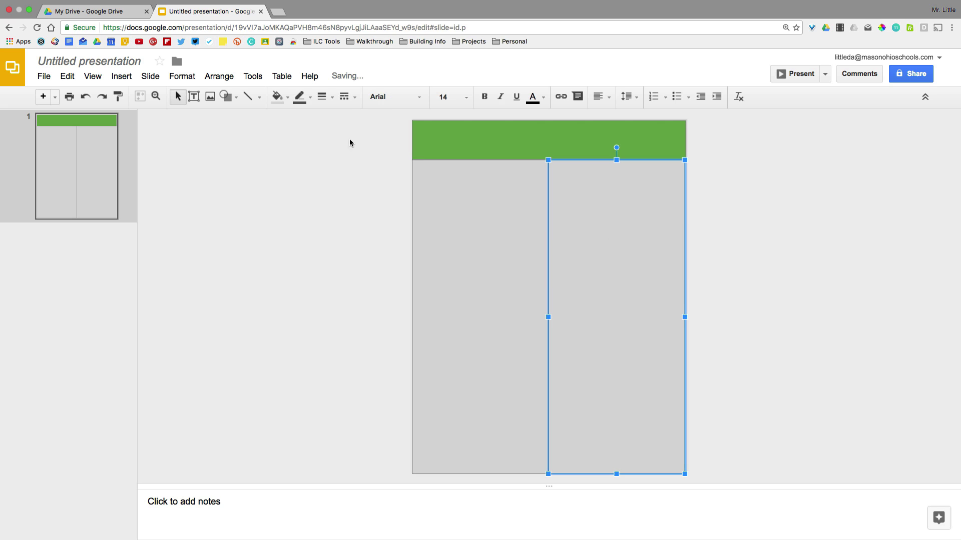
Shade the right column medium grey after trying a darker grey and light pink.
{"action": "left_click", "coordinate": [227, 96]}
{"action": "left_click", "coordinate": [227, 96]}
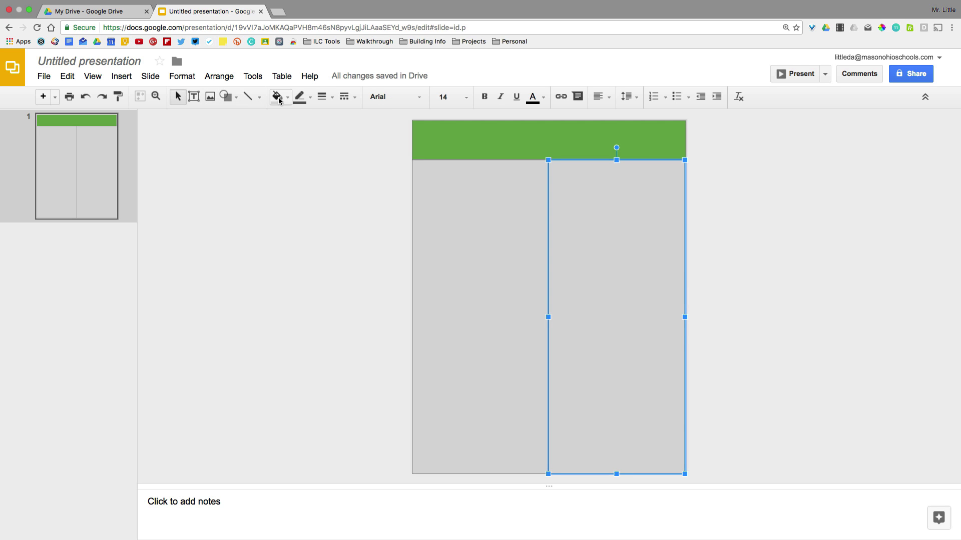
{"action": "left_click", "coordinate": [279, 97]}
{"action": "left_click", "coordinate": [347, 136]}
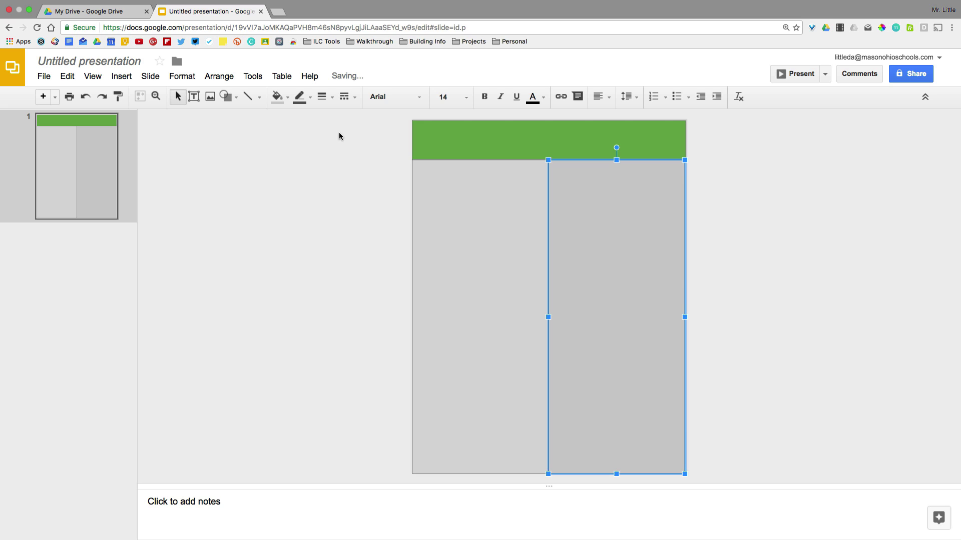
{"action": "left_click", "coordinate": [282, 100]}
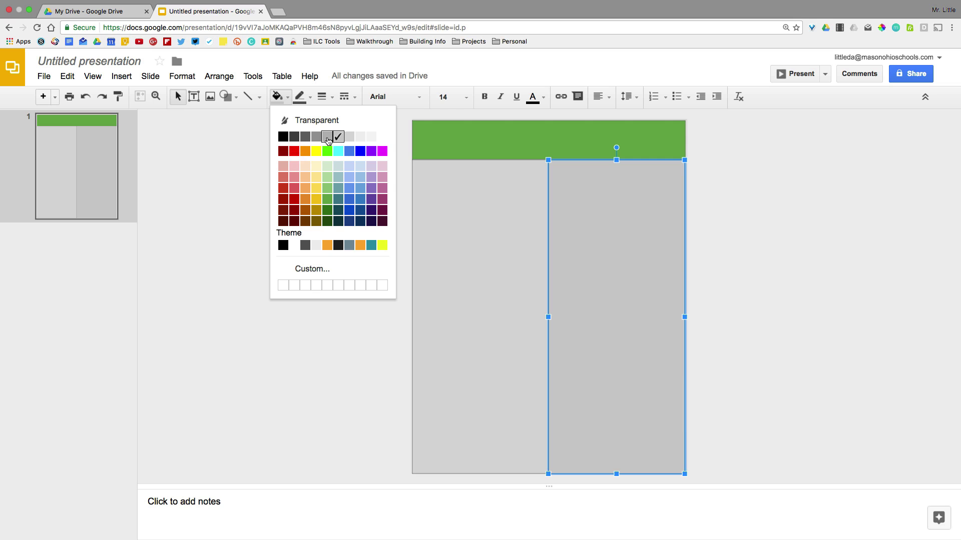
{"action": "left_click", "coordinate": [382, 166]}
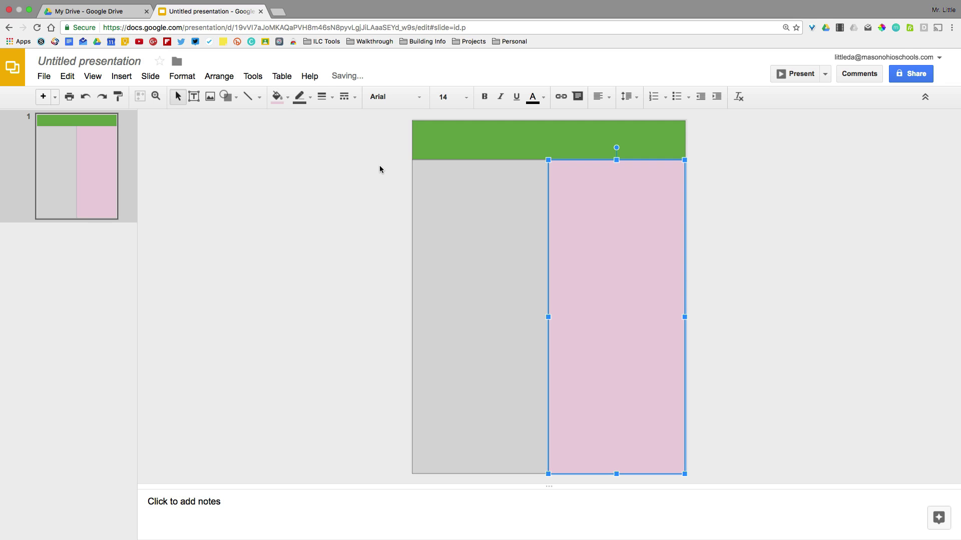
{"action": "left_click", "coordinate": [284, 98]}
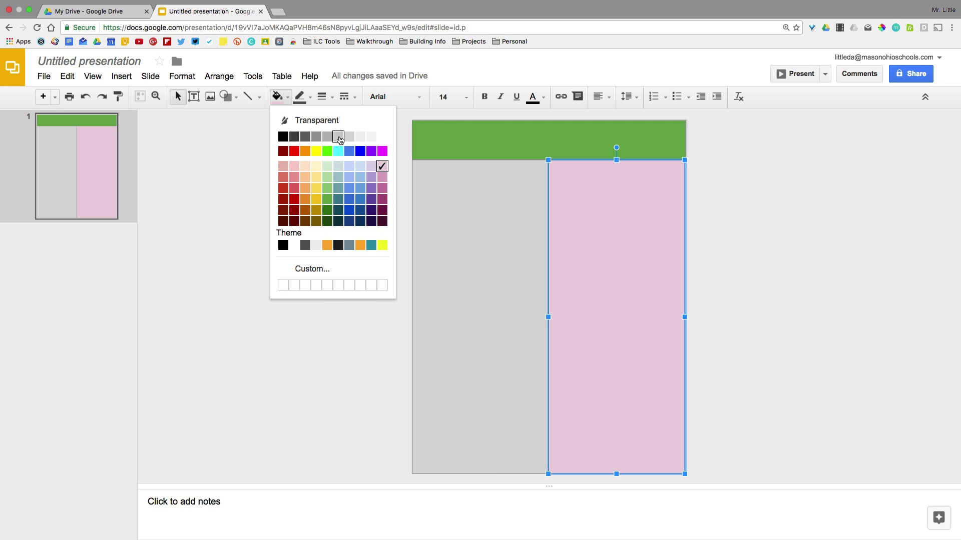
{"action": "left_click", "coordinate": [328, 137]}
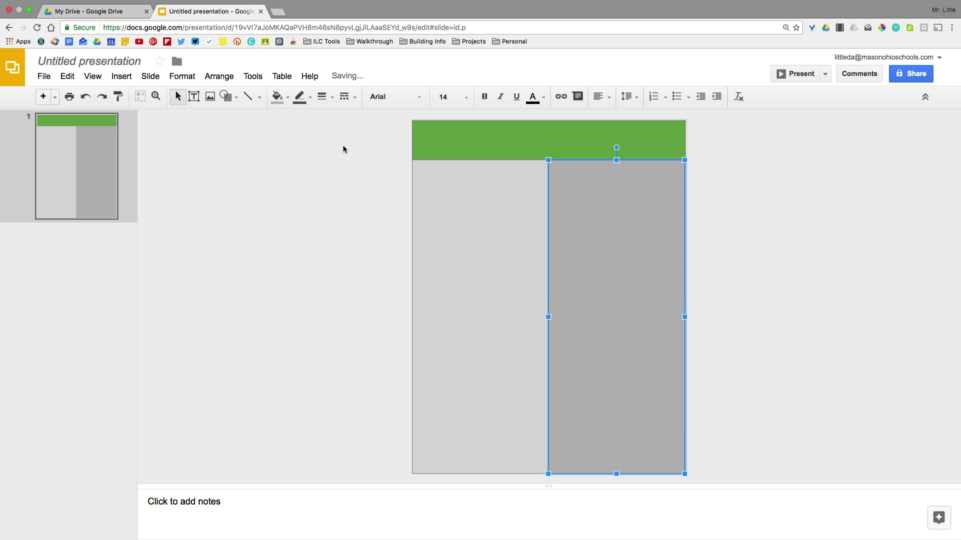
{"action": "left_click", "coordinate": [342, 189]}
Stretch the right column and the green header to the slide's right edge.
{"action": "left_click", "coordinate": [650, 199]}
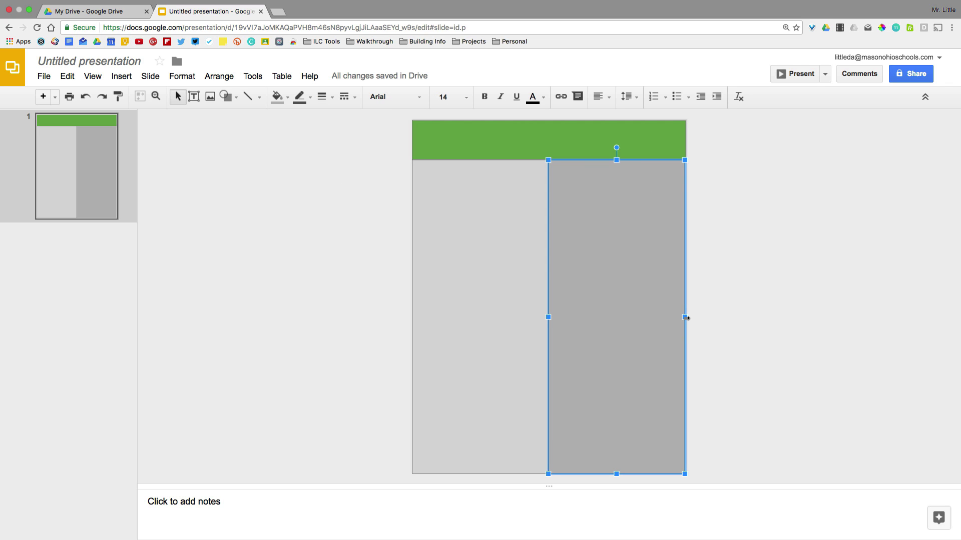
{"action": "left_click_drag", "start_coordinate": [685, 318], "coordinate": [687, 318]}
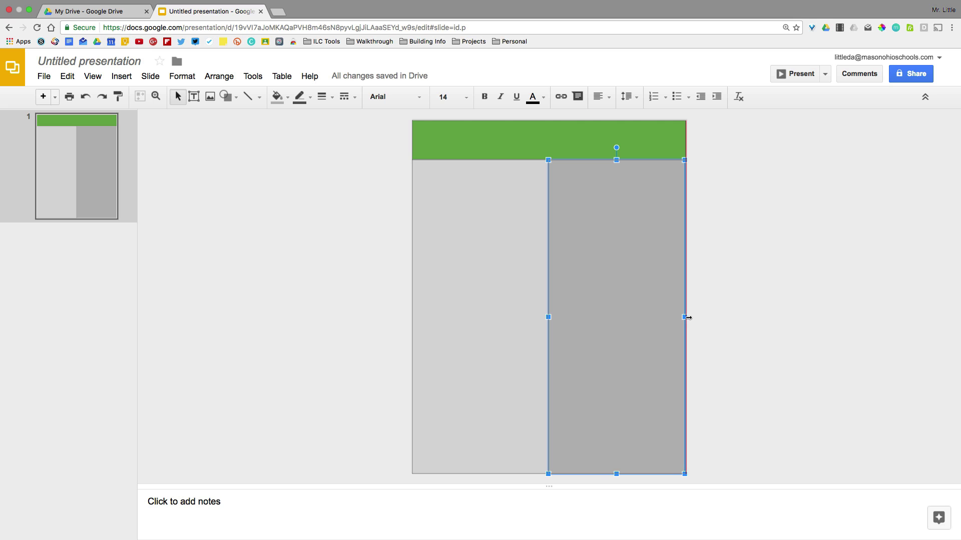
{"action": "left_click", "coordinate": [676, 146]}
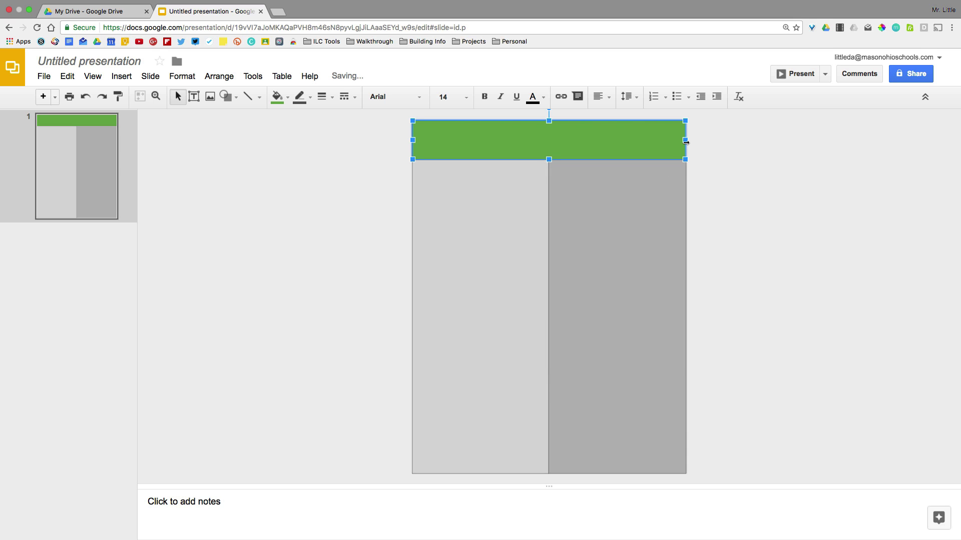
{"action": "left_click_drag", "start_coordinate": [686, 142], "coordinate": [687, 144]}
{"action": "left_click", "coordinate": [736, 191]}
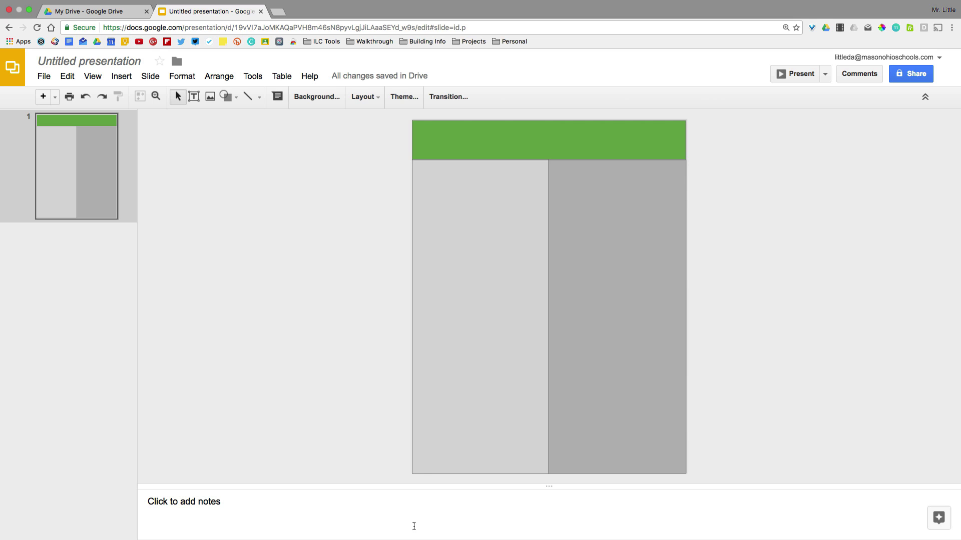
Draw a footer rectangle along the slide bottom, aligned with the left edge.
{"action": "left_click", "coordinate": [231, 98]}
{"action": "mouse_move", "coordinate": [257, 121]}
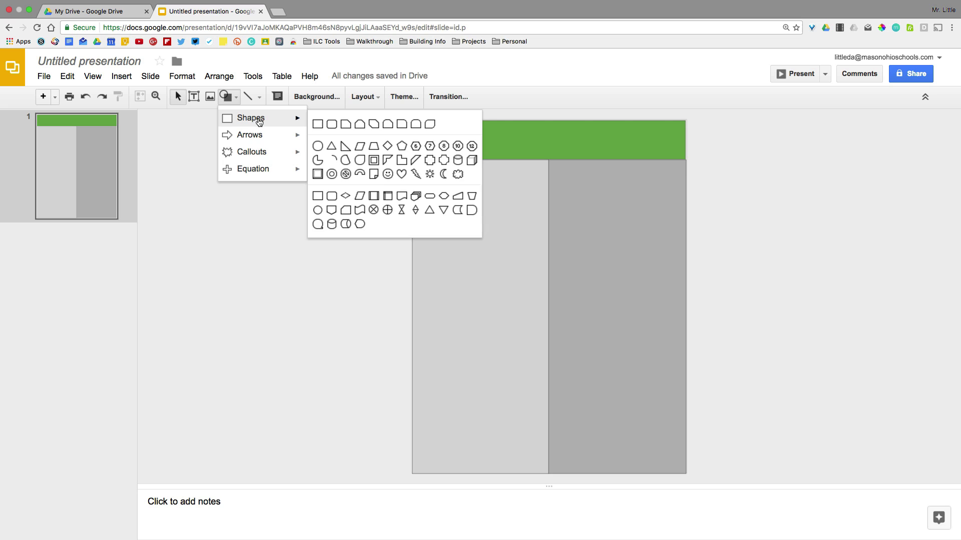
{"action": "left_click", "coordinate": [319, 123]}
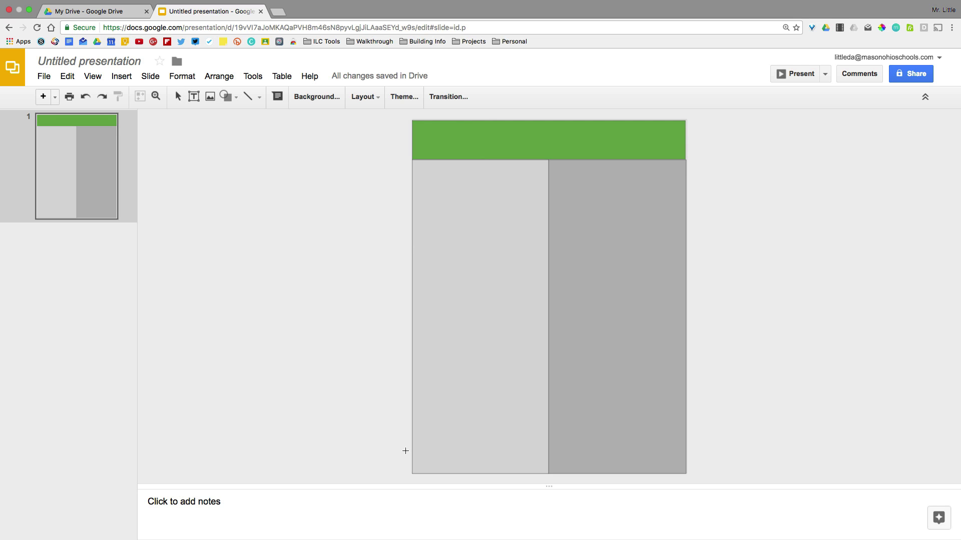
{"action": "left_click_drag", "start_coordinate": [406, 451], "coordinate": [686, 473]}
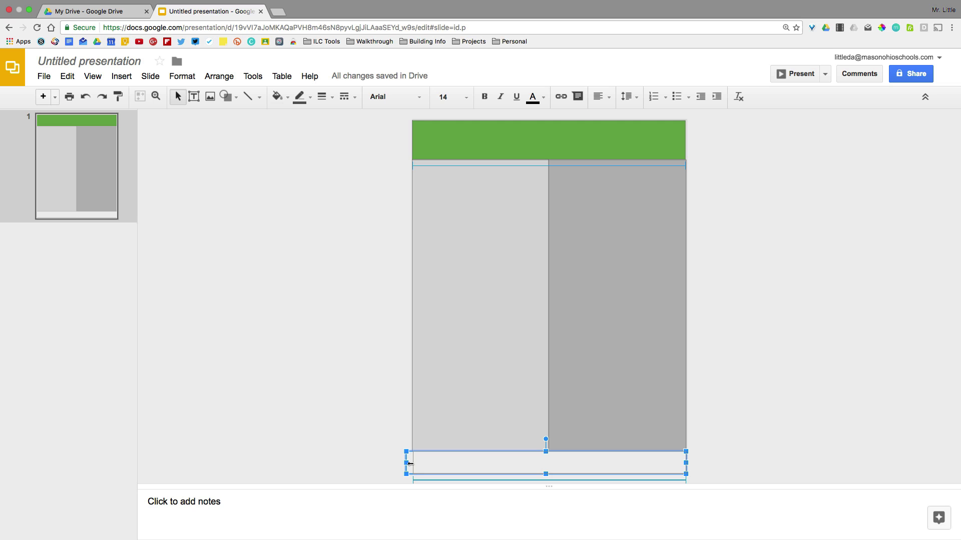
{"action": "left_click_drag", "start_coordinate": [411, 464], "coordinate": [412, 464]}
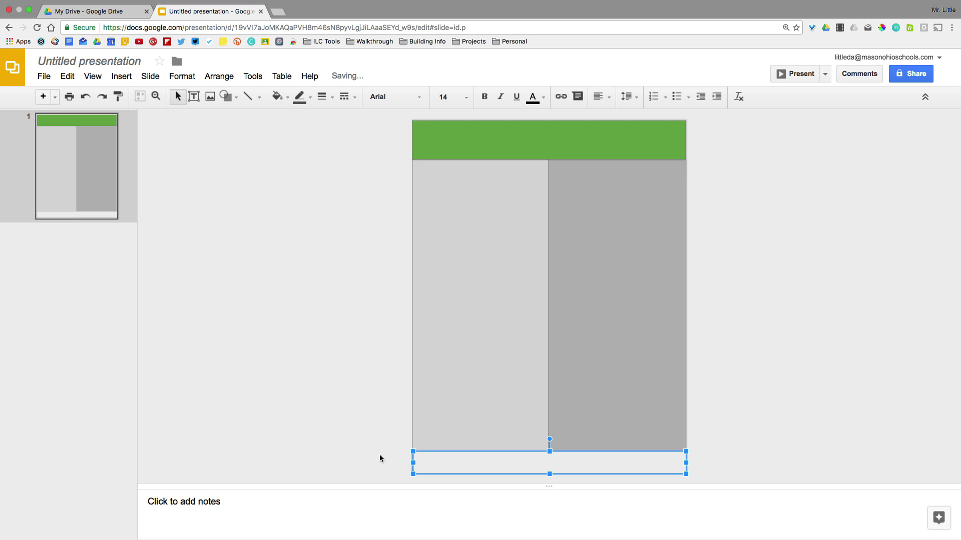
{"action": "left_click", "coordinate": [379, 457]}
{"action": "left_click", "coordinate": [420, 464]}
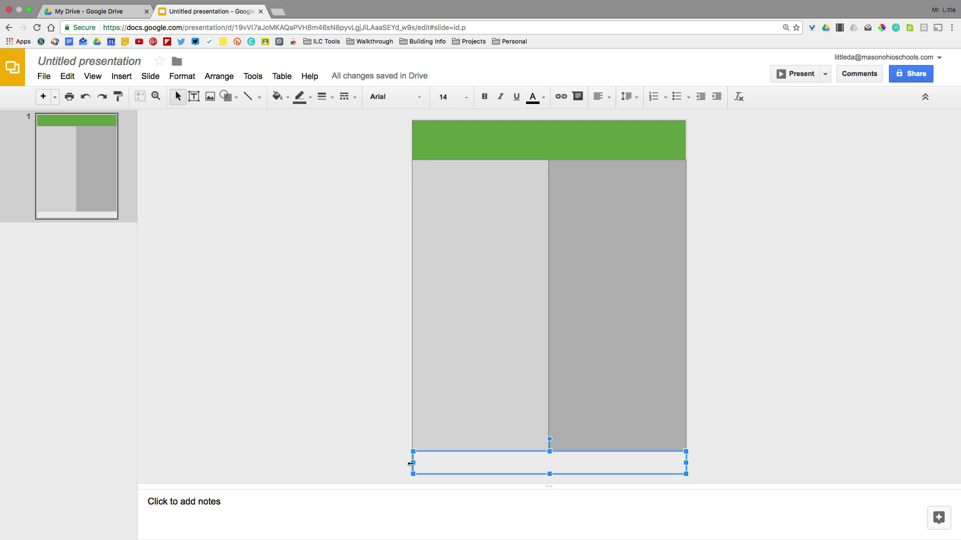
{"action": "left_click_drag", "start_coordinate": [413, 464], "coordinate": [411, 464]}
{"action": "left_click", "coordinate": [383, 466]}
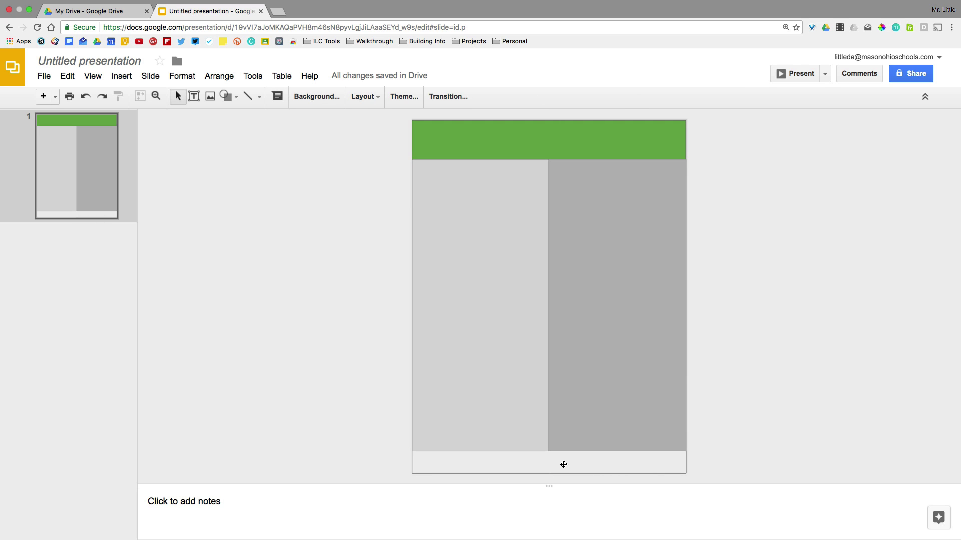
Fill the footer green to match the header.
{"action": "left_click", "coordinate": [564, 465]}
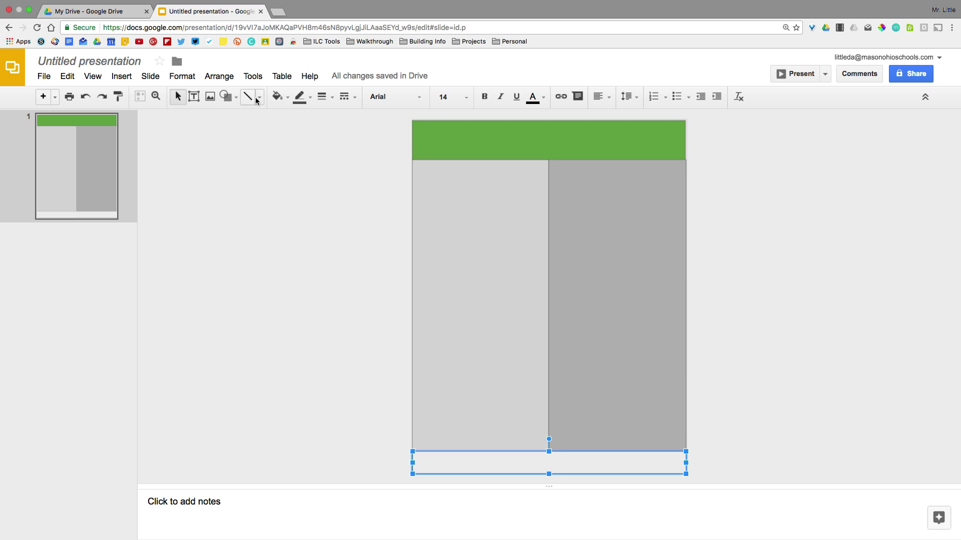
{"action": "left_click", "coordinate": [278, 97]}
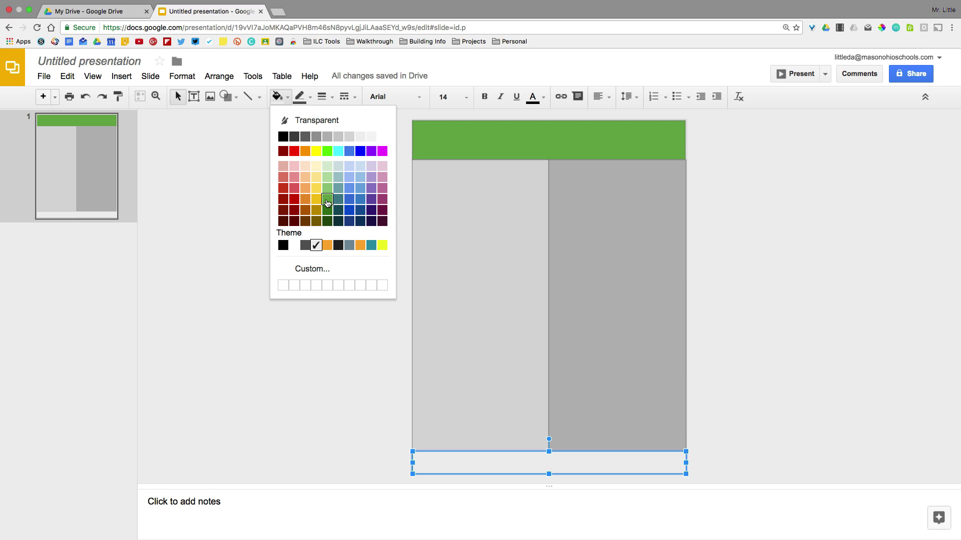
{"action": "left_click", "coordinate": [326, 201]}
{"action": "left_click", "coordinate": [341, 275]}
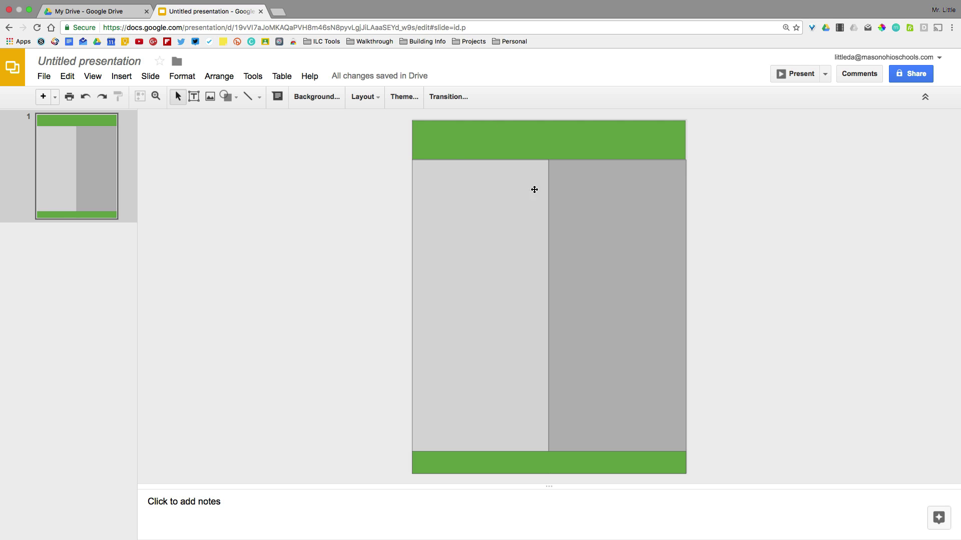
Fine-tune the green header's width.
{"action": "left_click", "coordinate": [662, 136]}
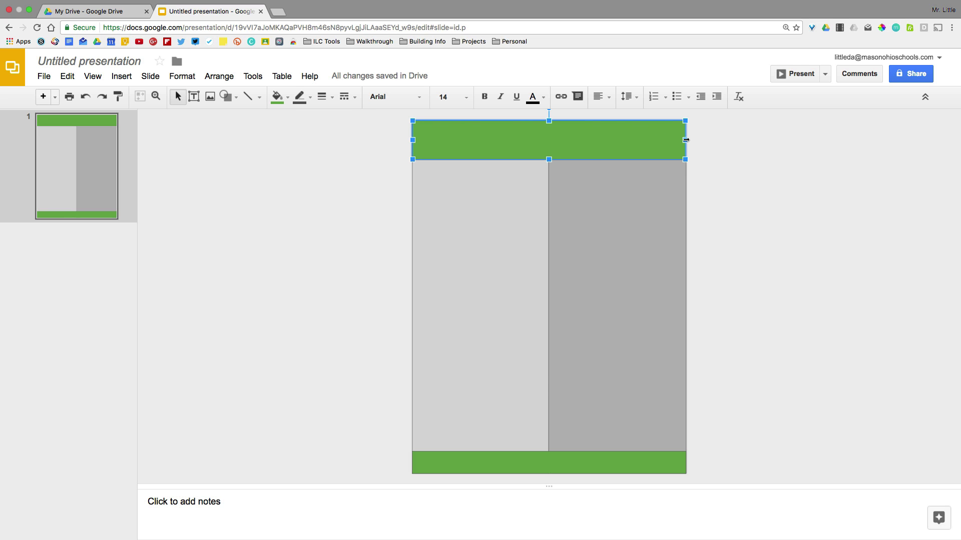
{"action": "left_click_drag", "start_coordinate": [686, 139], "coordinate": [686, 142]}
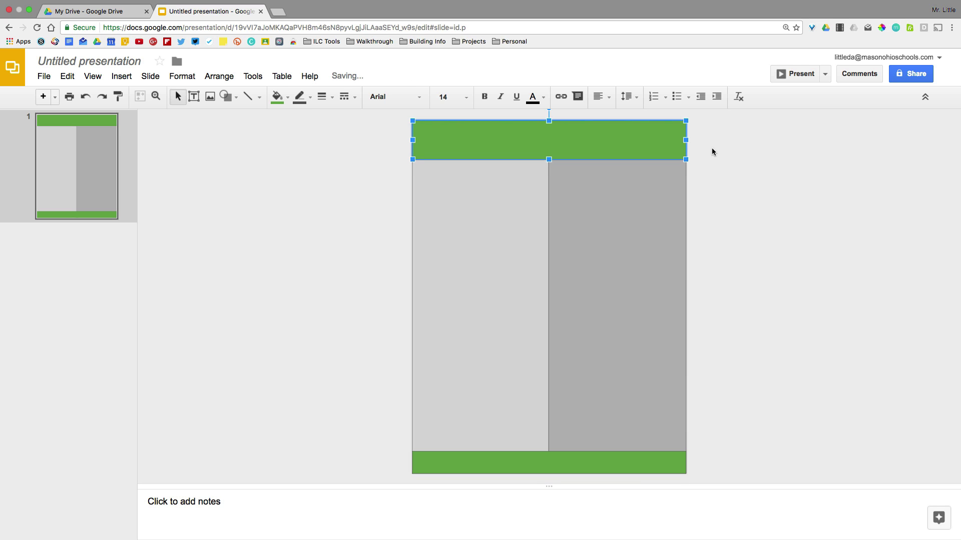
{"action": "left_click", "coordinate": [718, 163]}
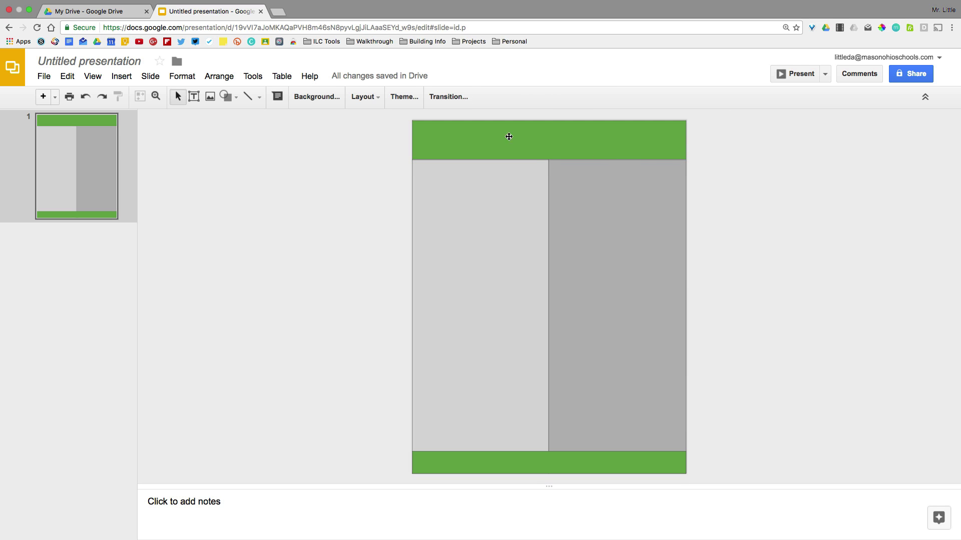
{"action": "left_click", "coordinate": [525, 129]}
{"action": "left_click", "coordinate": [321, 172]}
Download the current slide as a JPEG image and select all its shapes.
{"action": "left_click", "coordinate": [48, 77]}
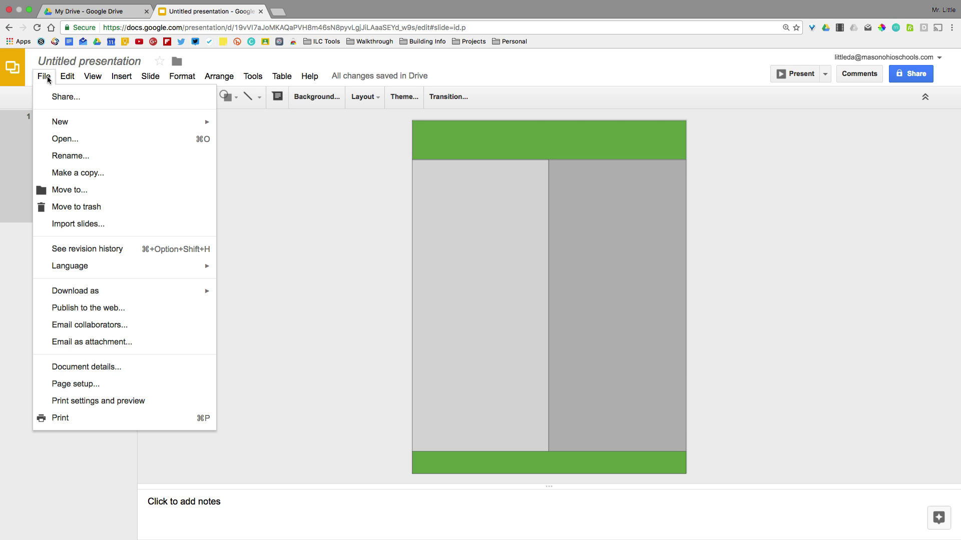
{"action": "mouse_move", "coordinate": [161, 295]}
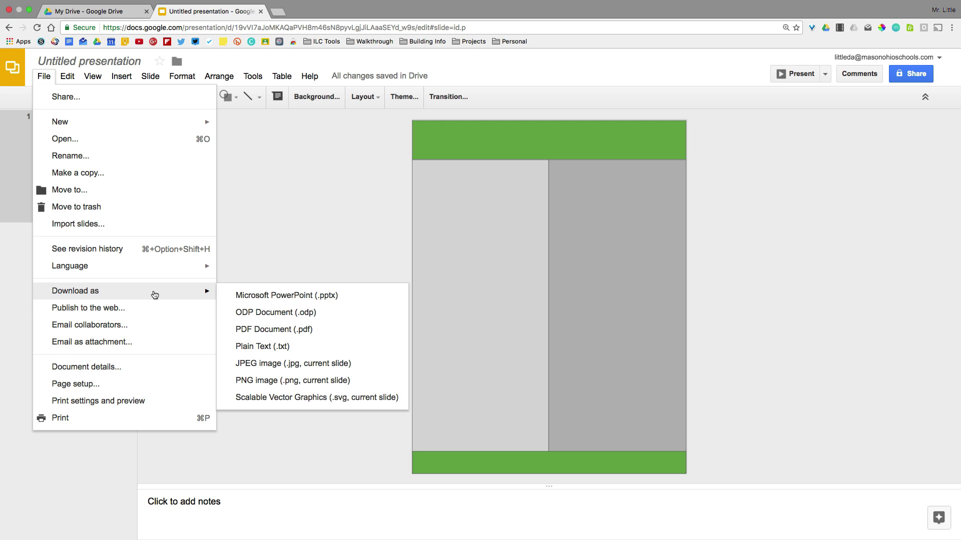
{"action": "left_click", "coordinate": [258, 365]}
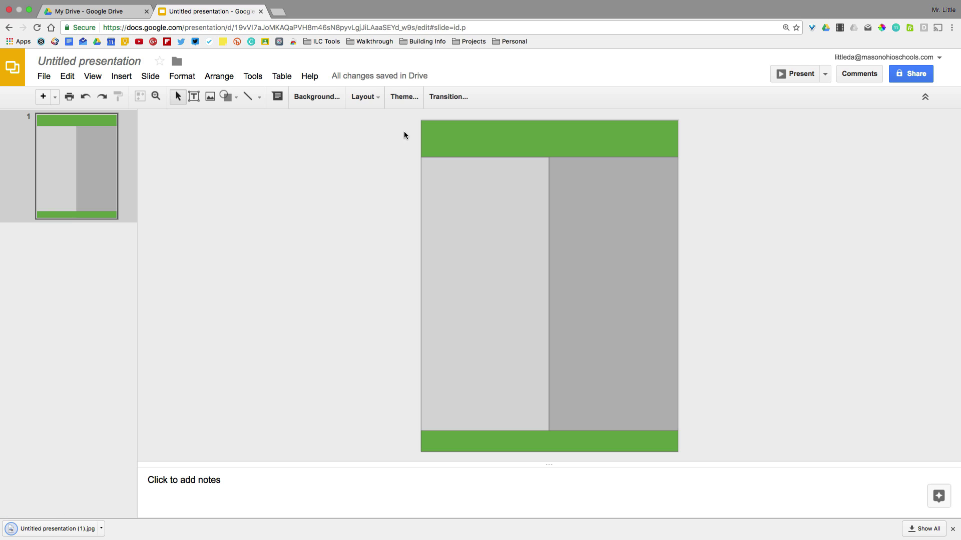
{"action": "left_click_drag", "start_coordinate": [410, 116], "coordinate": [698, 473]}
{"action": "left_click_drag", "start_coordinate": [414, 119], "coordinate": [683, 453]}
Delete the shapes, then set the downloaded JPG as the slide background and add it to the theme.
{"action": "key", "text": "BackSpace"}
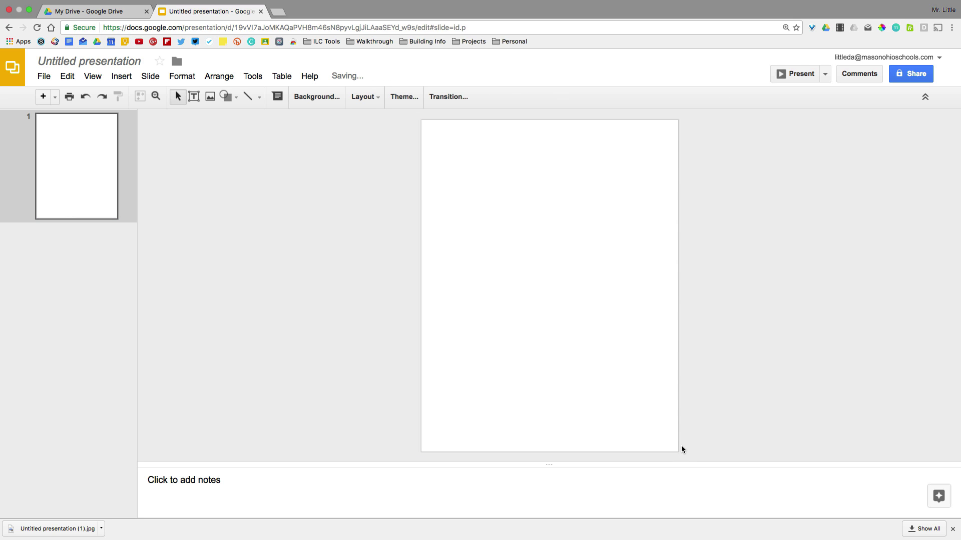
{"action": "right_click", "coordinate": [516, 250]}
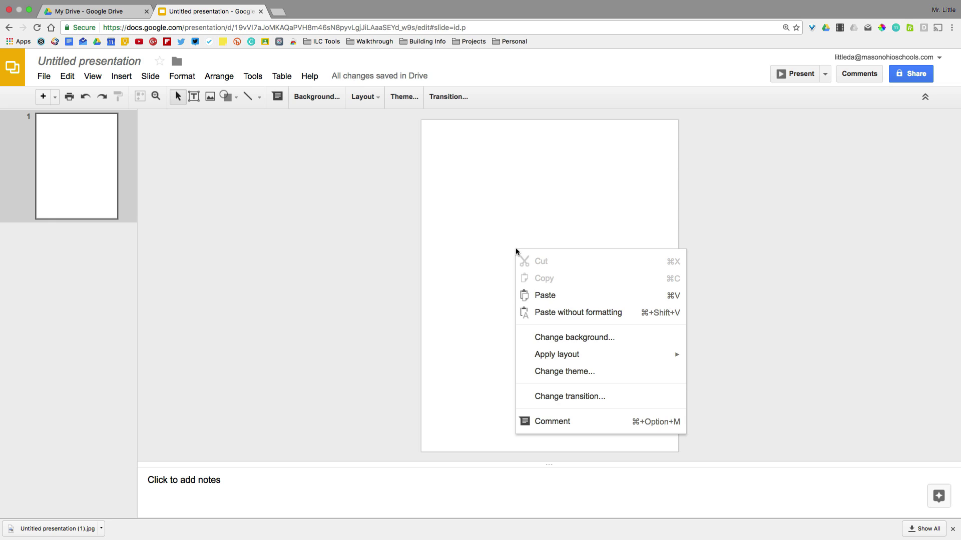
{"action": "left_click", "coordinate": [555, 339]}
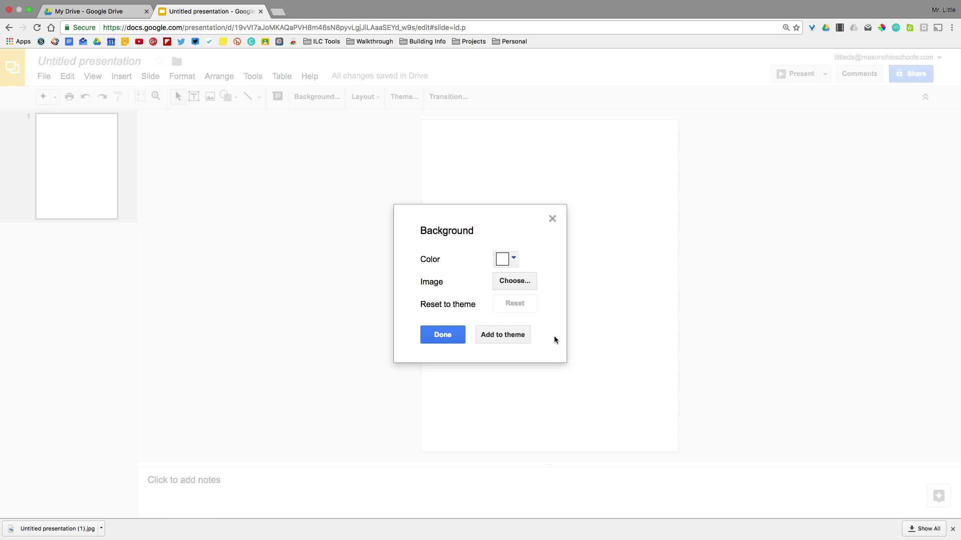
{"action": "left_click", "coordinate": [517, 281]}
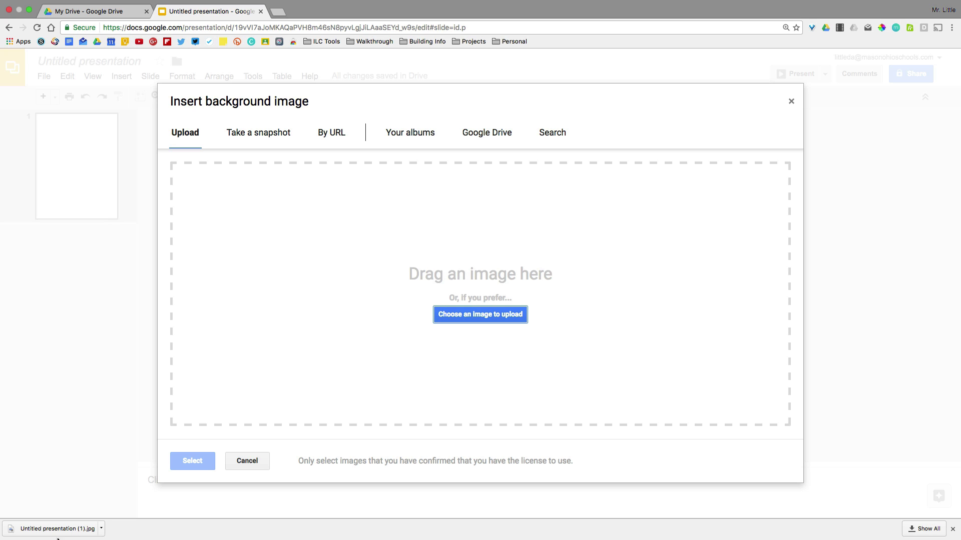
{"action": "left_click_drag", "start_coordinate": [60, 531], "coordinate": [487, 324]}
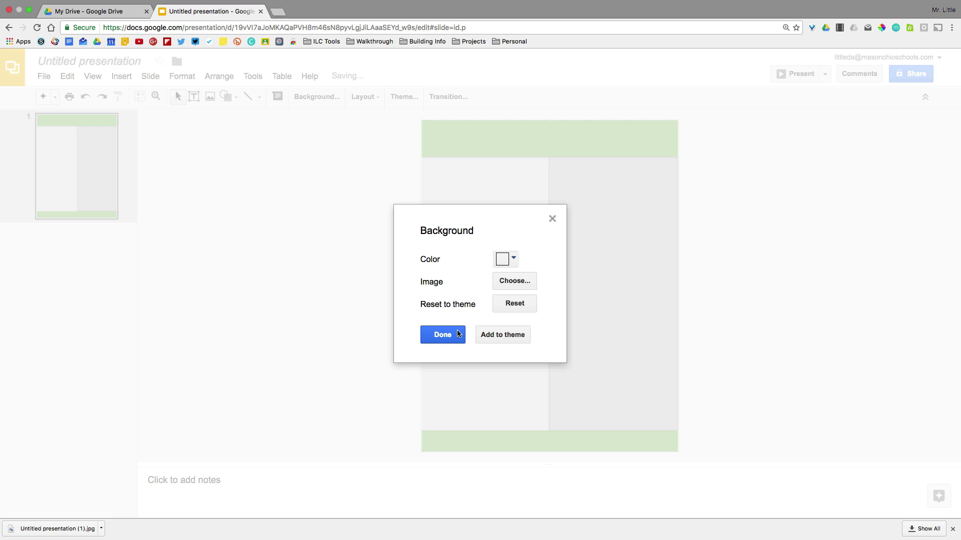
{"action": "left_click", "coordinate": [501, 338]}
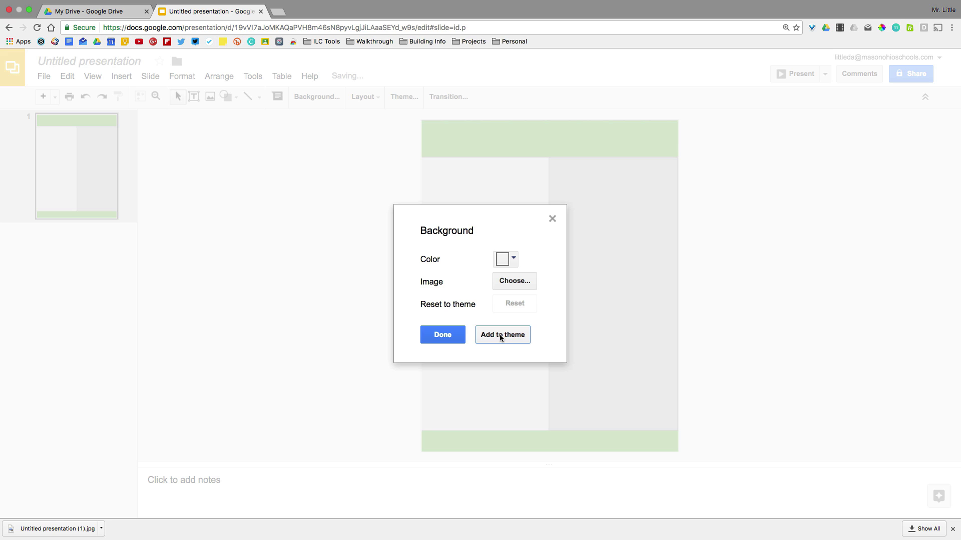
{"action": "left_click", "coordinate": [443, 335]}
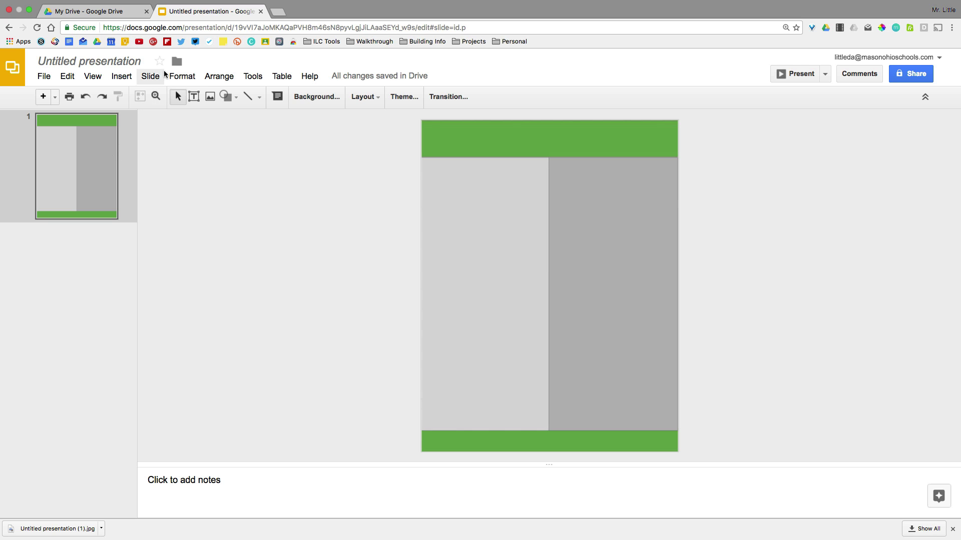
Switch to the master editor via Slide > Edit master.
{"action": "left_click", "coordinate": [153, 78]}
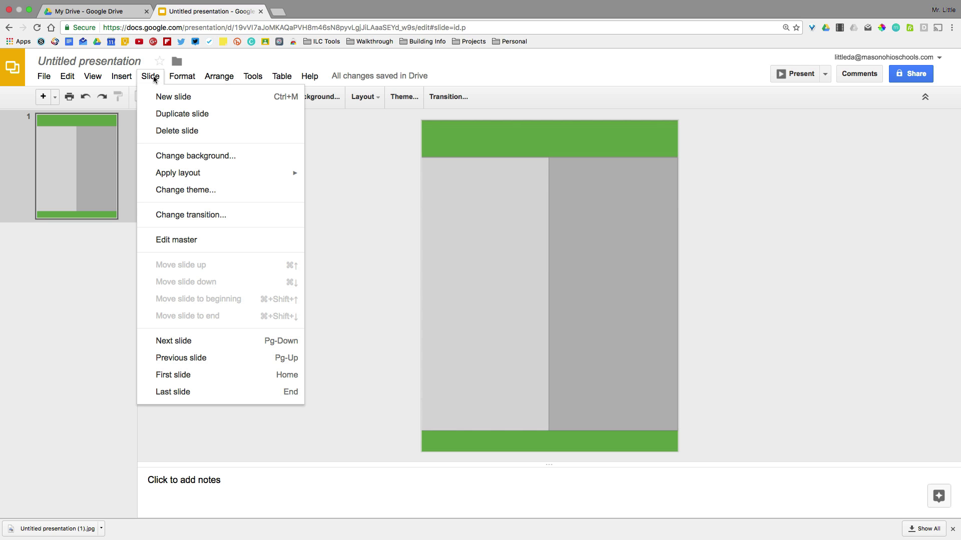
{"action": "left_click", "coordinate": [179, 242]}
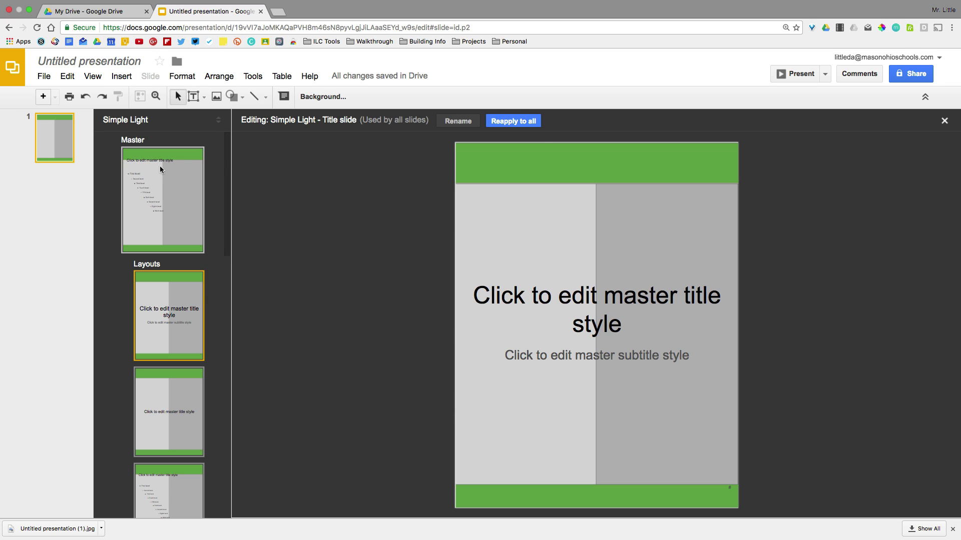
Insert 'Class Newsletter' word art and move it into the green header.
{"action": "left_click", "coordinate": [122, 78]}
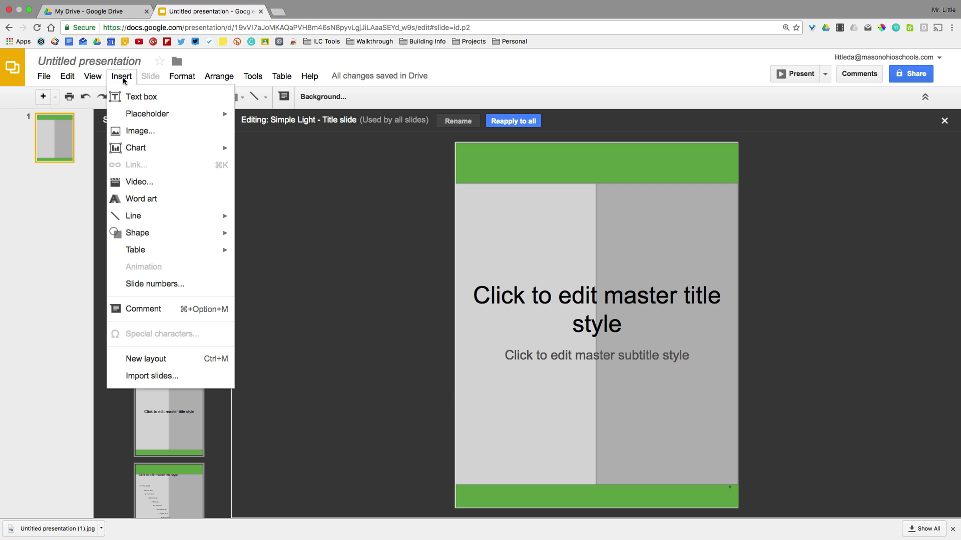
{"action": "left_click", "coordinate": [141, 199]}
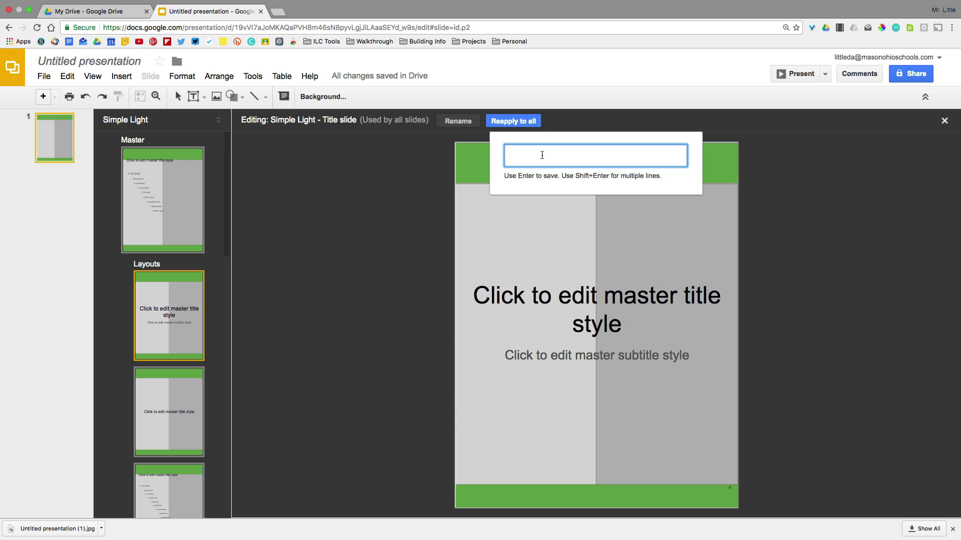
{"action": "type", "text": "Class Ne"}
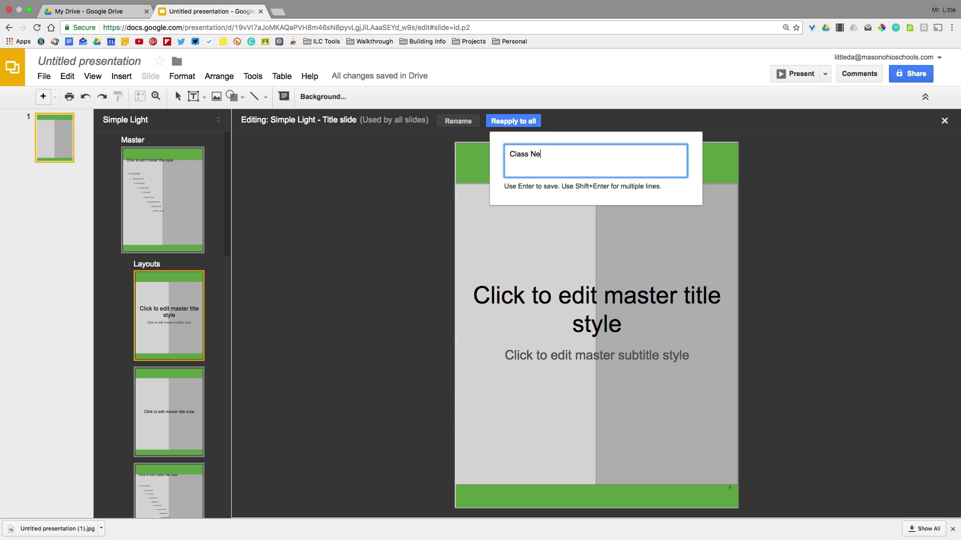
{"action": "type", "text": "wsletter"}
{"action": "key", "text": "Return"}
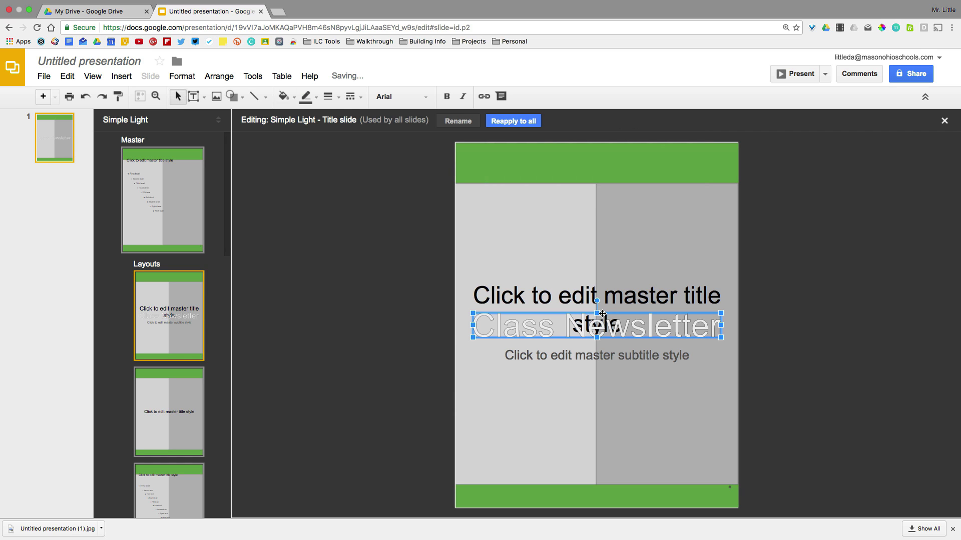
{"action": "left_click_drag", "start_coordinate": [603, 315], "coordinate": [594, 151]}
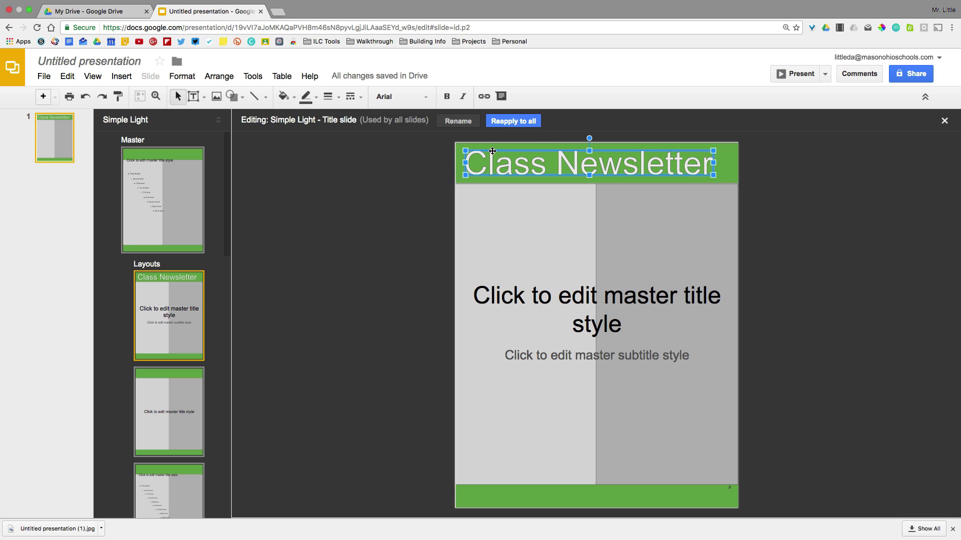
Set the title font to Permanent Marker, narrow its box, and fill it black.
{"action": "left_click", "coordinate": [414, 99]}
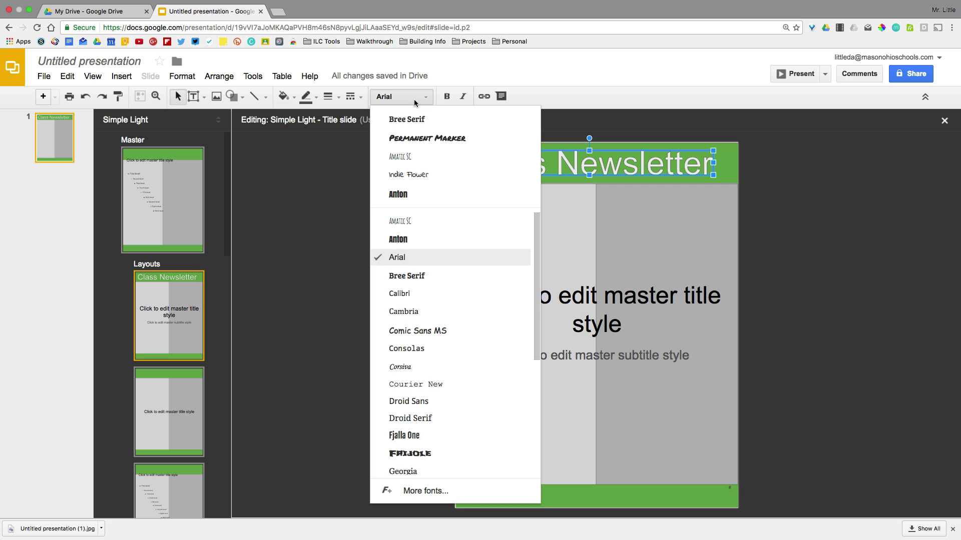
{"action": "left_click", "coordinate": [417, 121]}
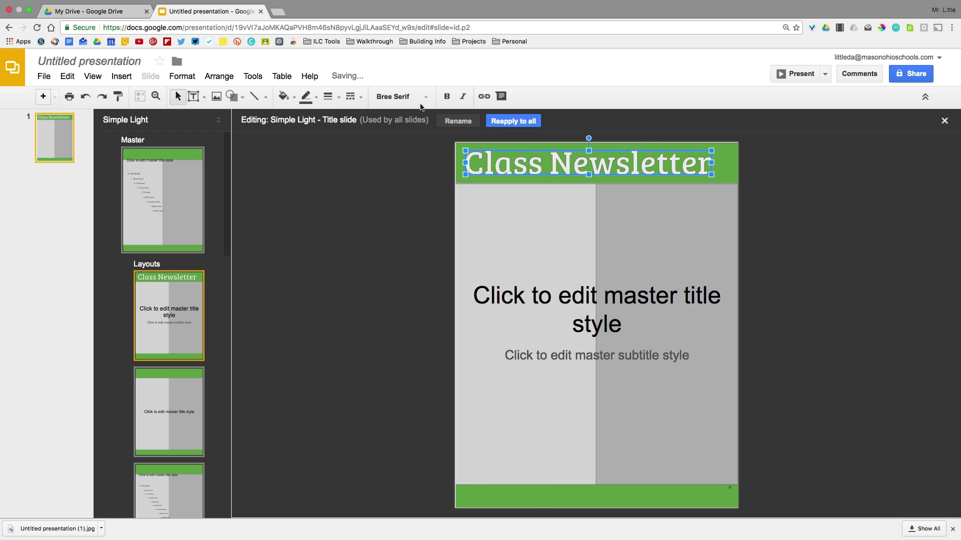
{"action": "left_click", "coordinate": [419, 99]}
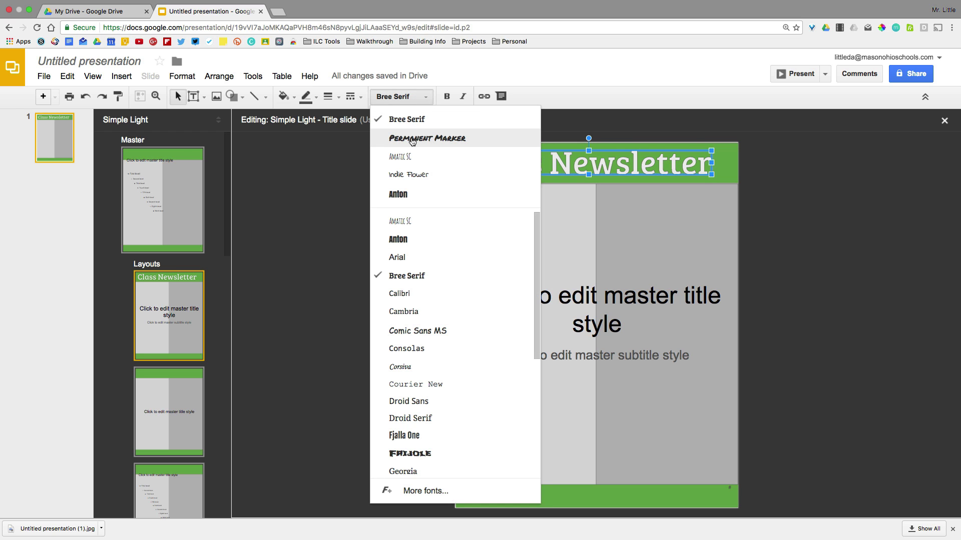
{"action": "left_click", "coordinate": [413, 141]}
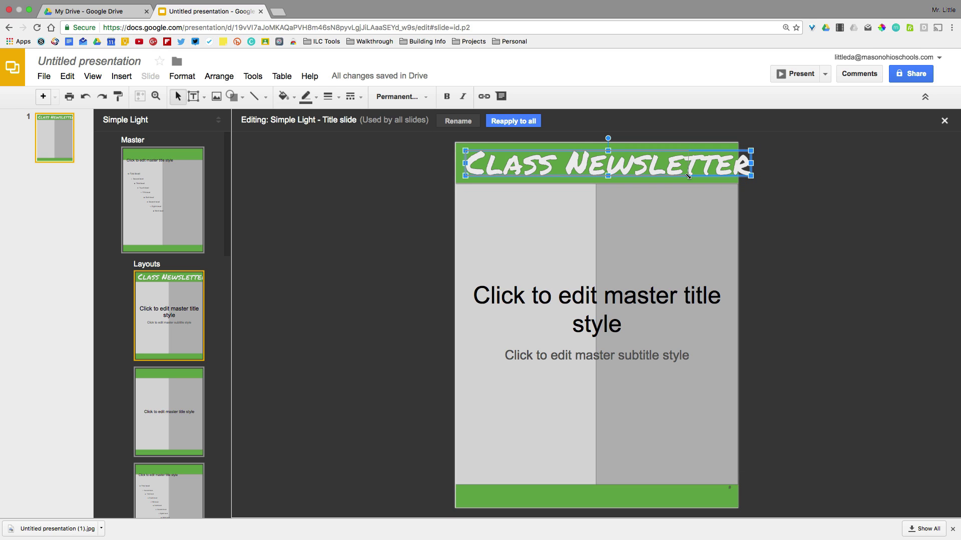
{"action": "left_click_drag", "start_coordinate": [688, 177], "coordinate": [685, 175]}
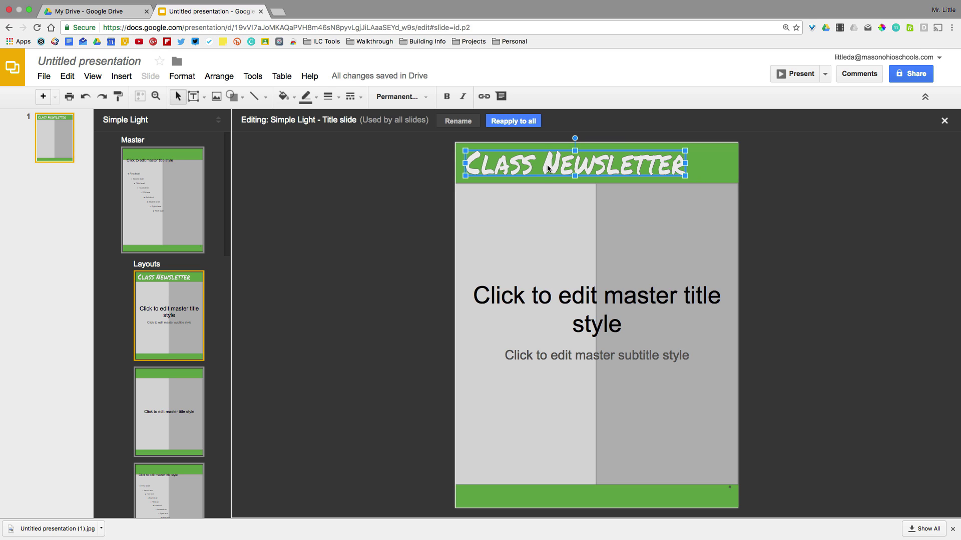
{"action": "left_click", "coordinate": [284, 96]}
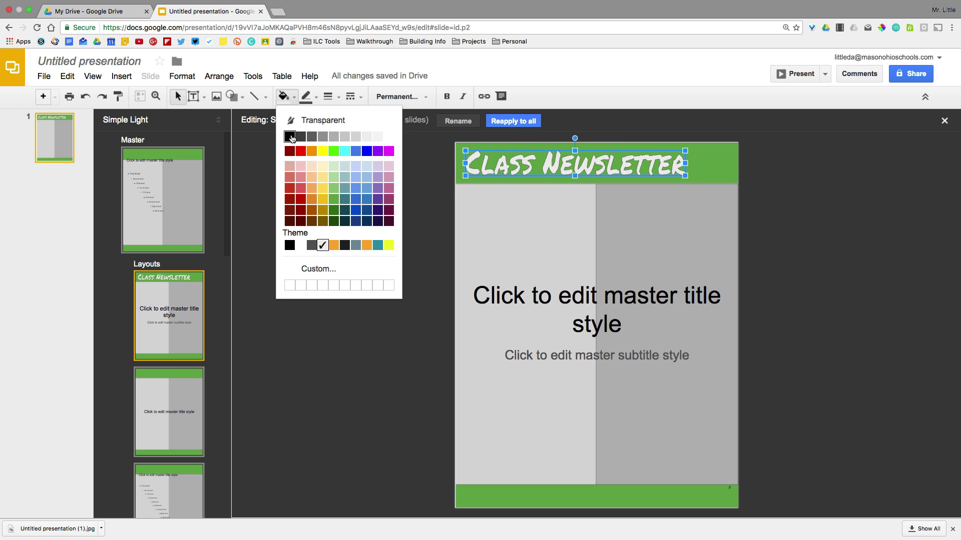
{"action": "left_click", "coordinate": [291, 137]}
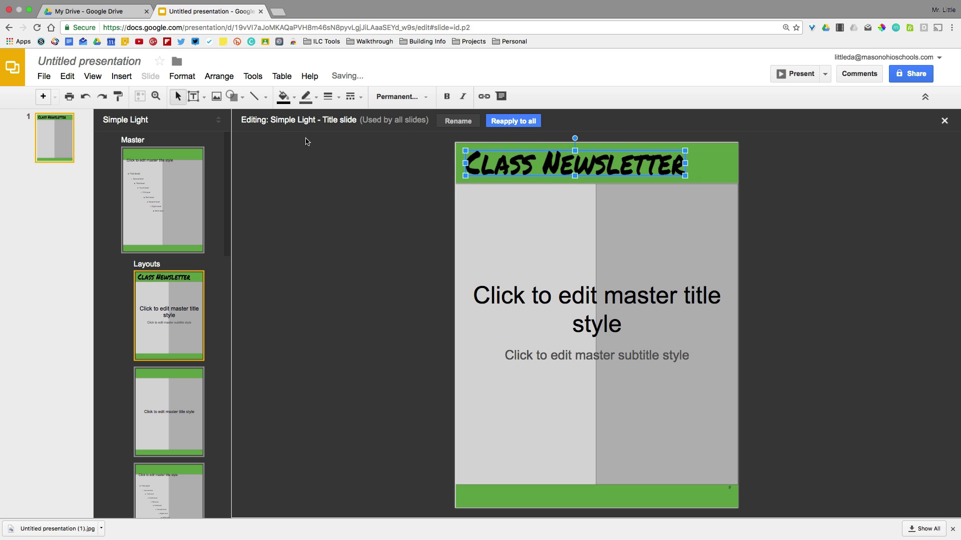
{"action": "left_click", "coordinate": [395, 175]}
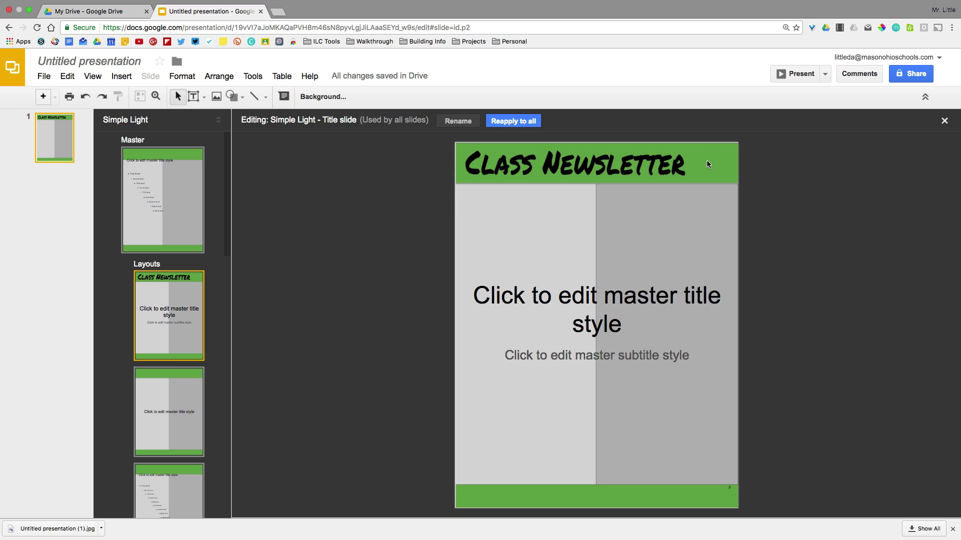
Insert the first NEWS result from a 'newspaper clipart' image search, shrunk beside the Class Newsletter title.
{"action": "left_click", "coordinate": [122, 79]}
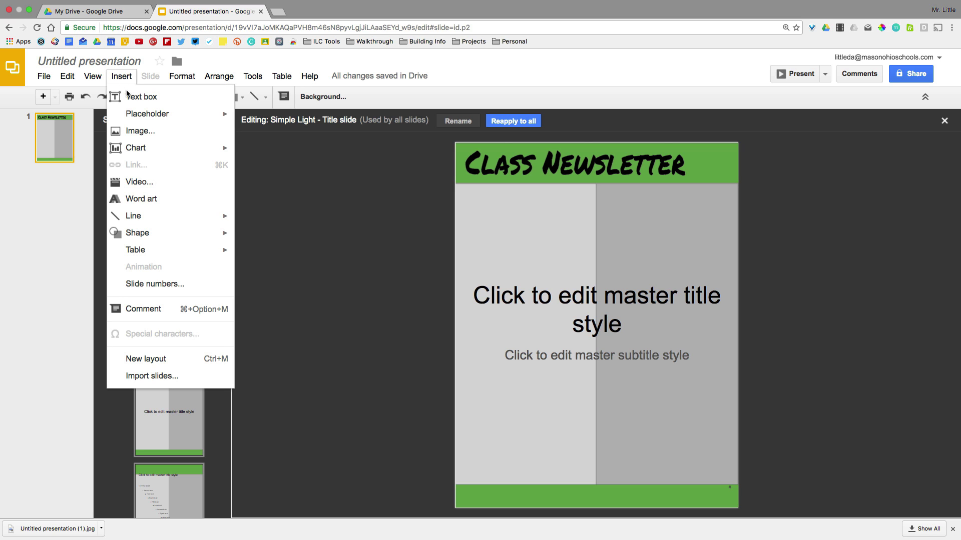
{"action": "left_click", "coordinate": [142, 131]}
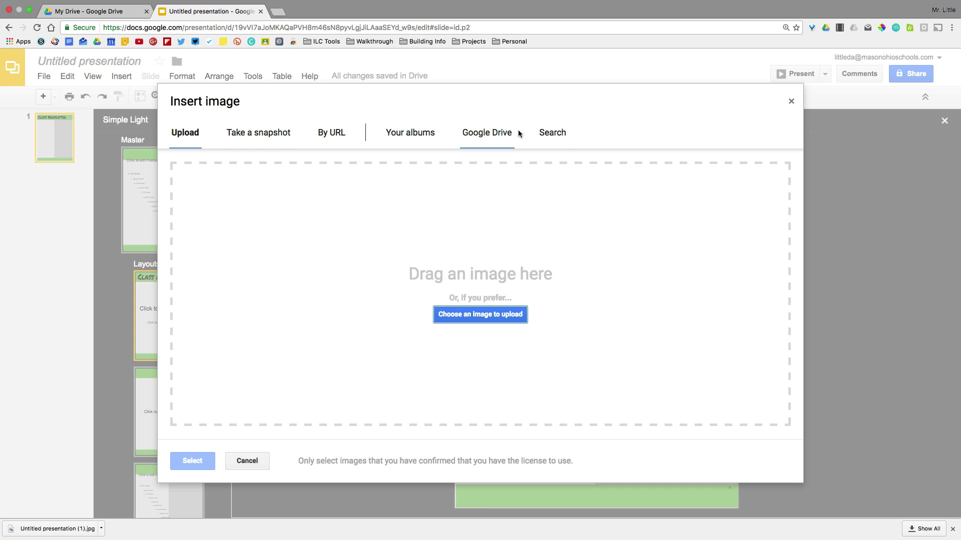
{"action": "left_click", "coordinate": [553, 132]}
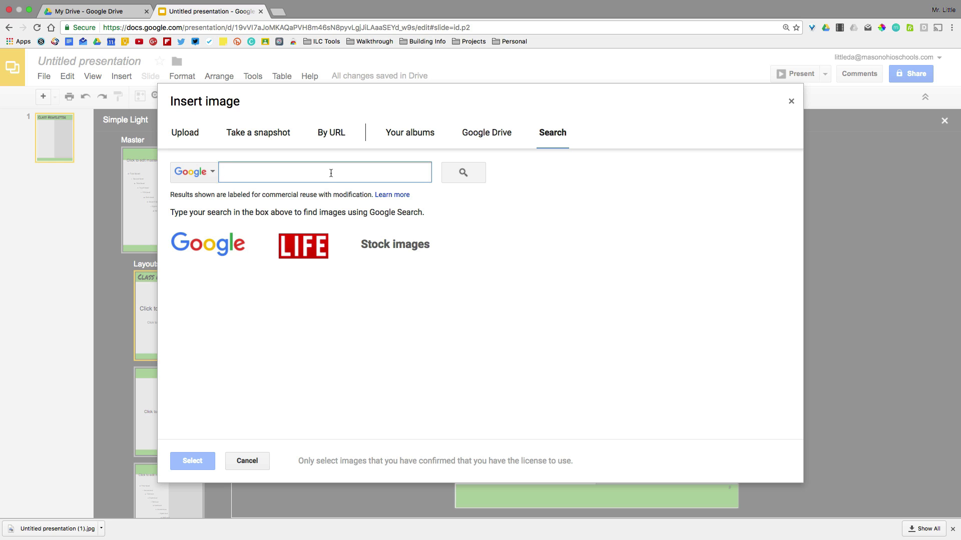
{"action": "type", "text": "newspaper clipart"}
{"action": "key", "text": "Return"}
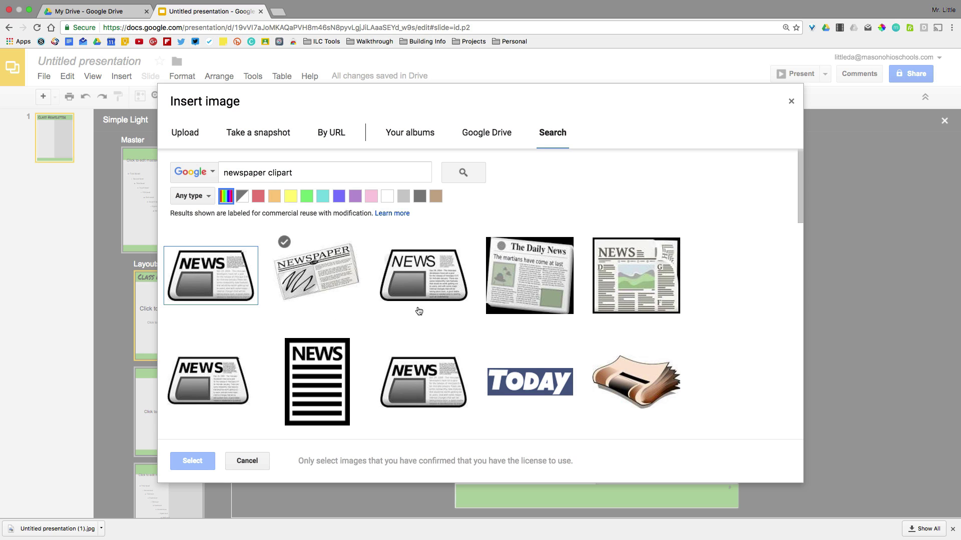
{"action": "left_click", "coordinate": [223, 284]}
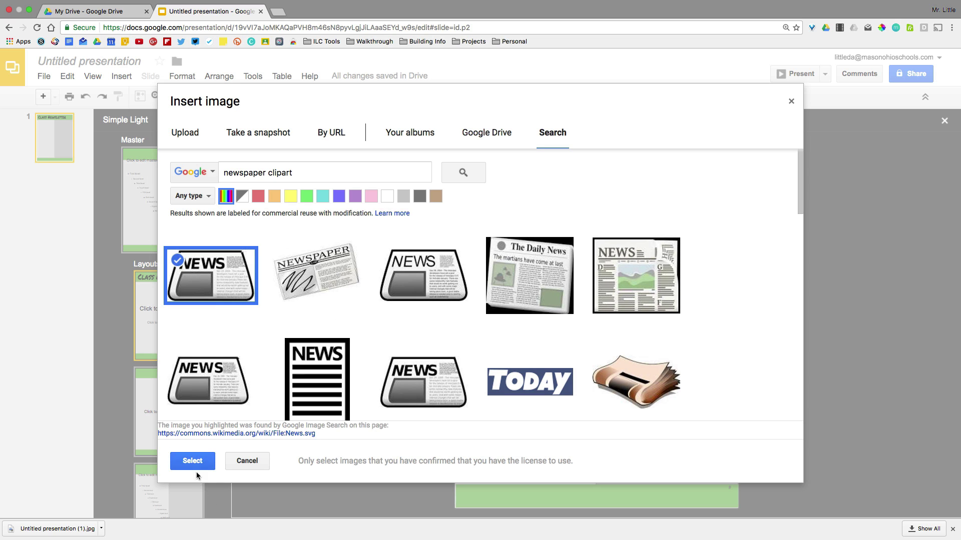
{"action": "left_click", "coordinate": [194, 459]}
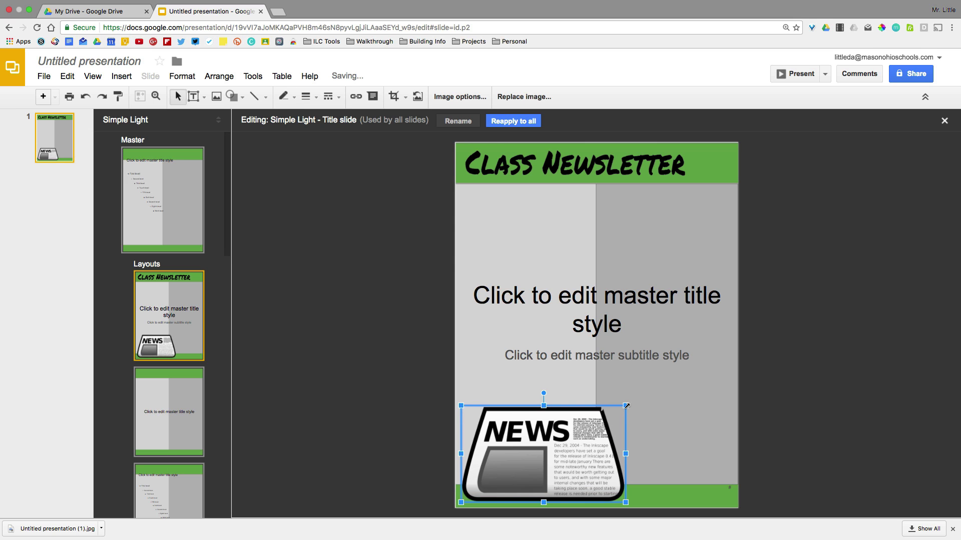
{"action": "left_click_drag", "start_coordinate": [626, 406], "coordinate": [718, 165]}
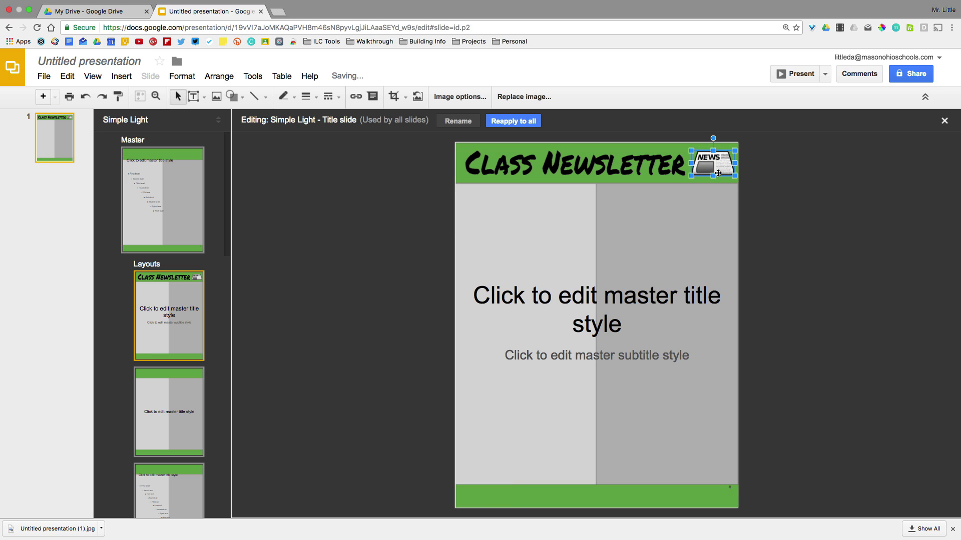
{"action": "left_click", "coordinate": [808, 181]}
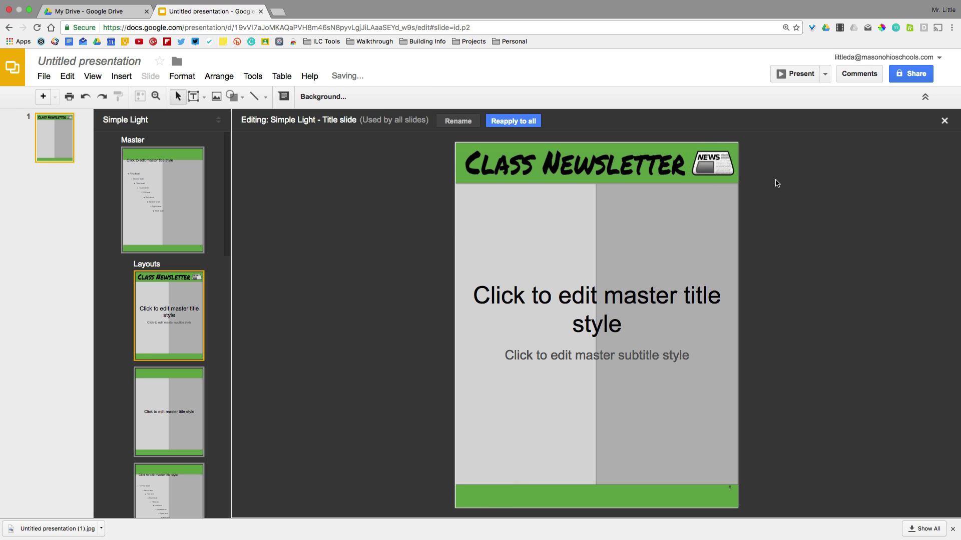
Apply the updated layout, close the layout editor, and add a new Title slide page.
{"action": "left_click", "coordinate": [509, 123]}
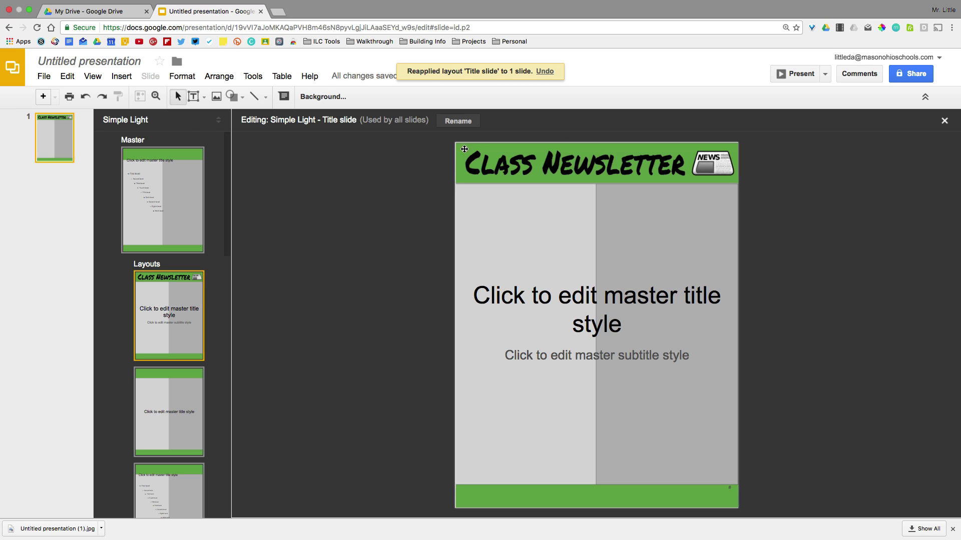
{"action": "left_click", "coordinate": [945, 122]}
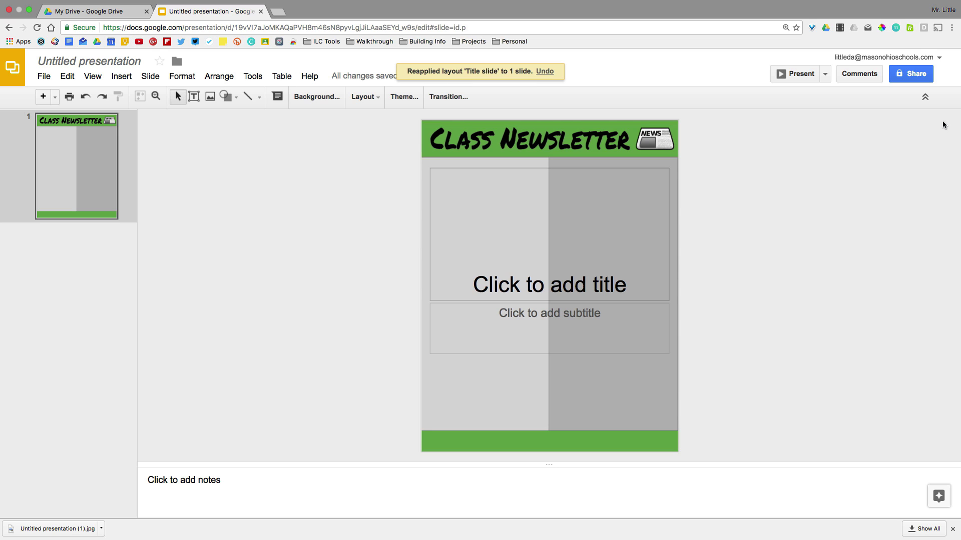
{"action": "left_click", "coordinate": [43, 98]}
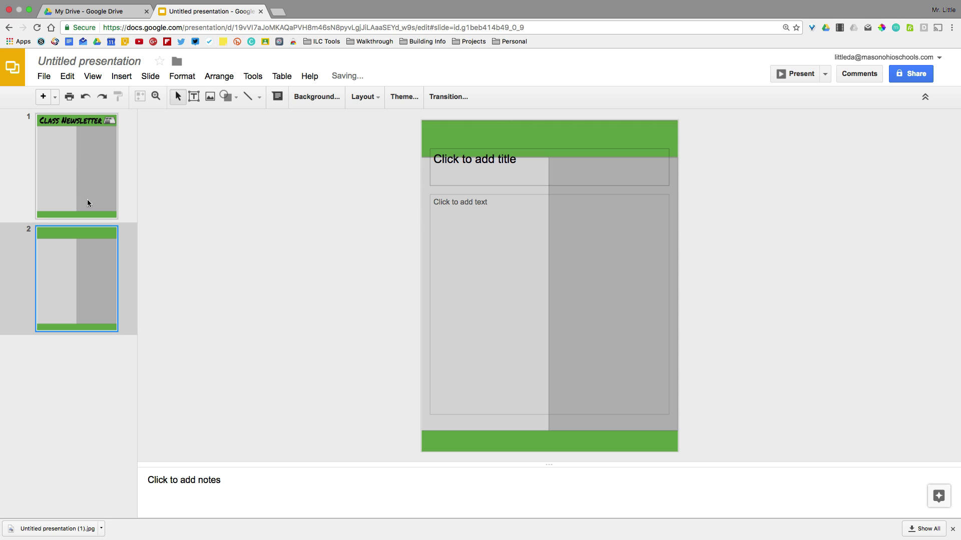
{"action": "left_click", "coordinate": [56, 99]}
{"action": "left_click", "coordinate": [69, 136]}
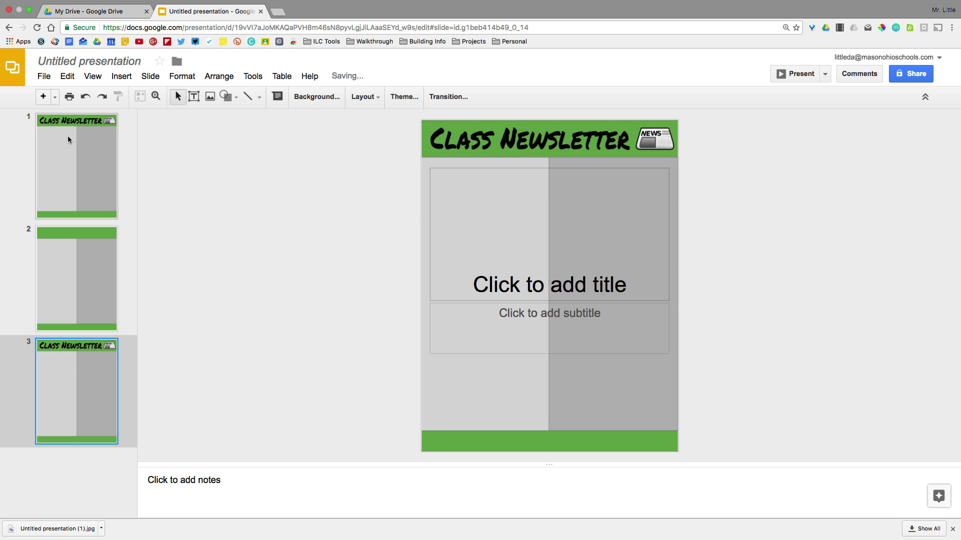
Delete the extra plain slide 2.
{"action": "left_click", "coordinate": [80, 273]}
{"action": "right_click", "coordinate": [86, 270]}
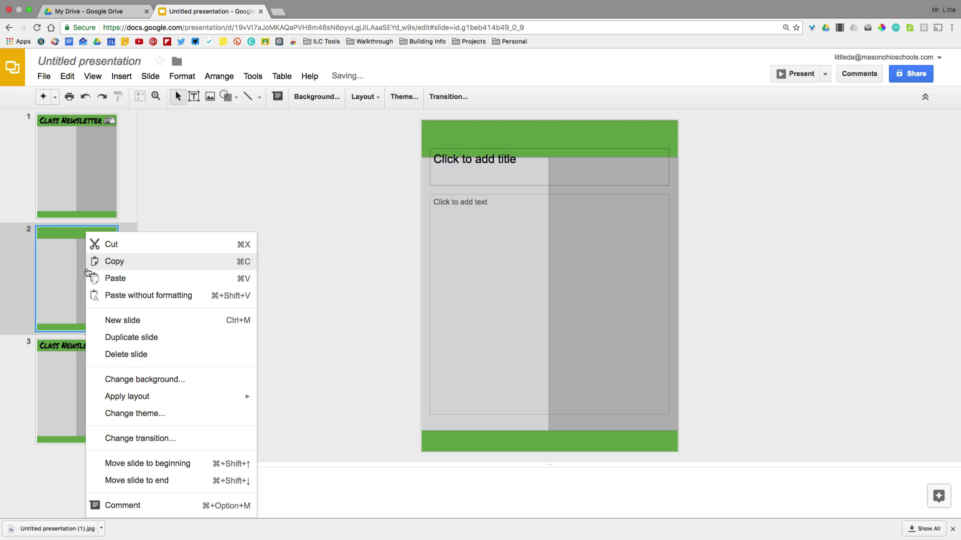
{"action": "left_click", "coordinate": [126, 354]}
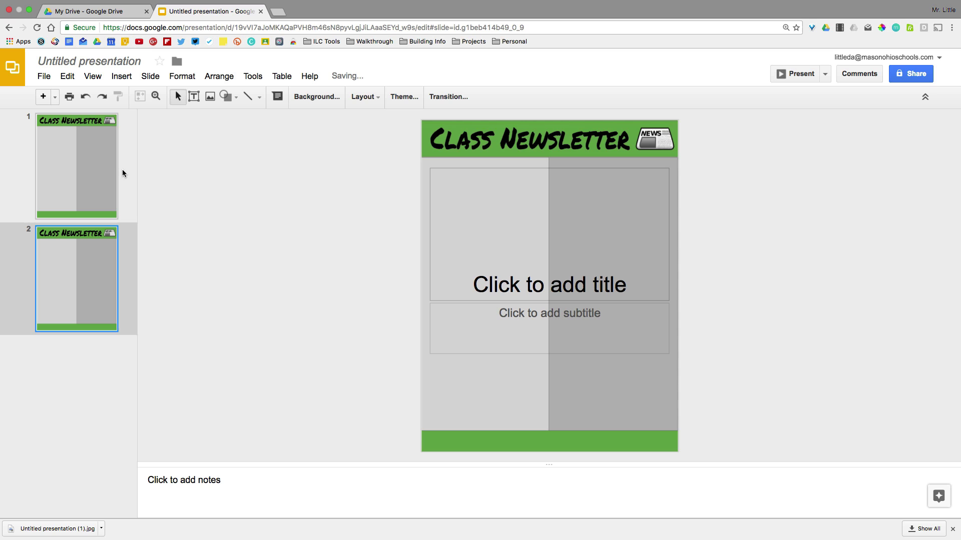
Remove the title and subtitle placeholders from slide 1.
{"action": "left_click", "coordinate": [61, 174]}
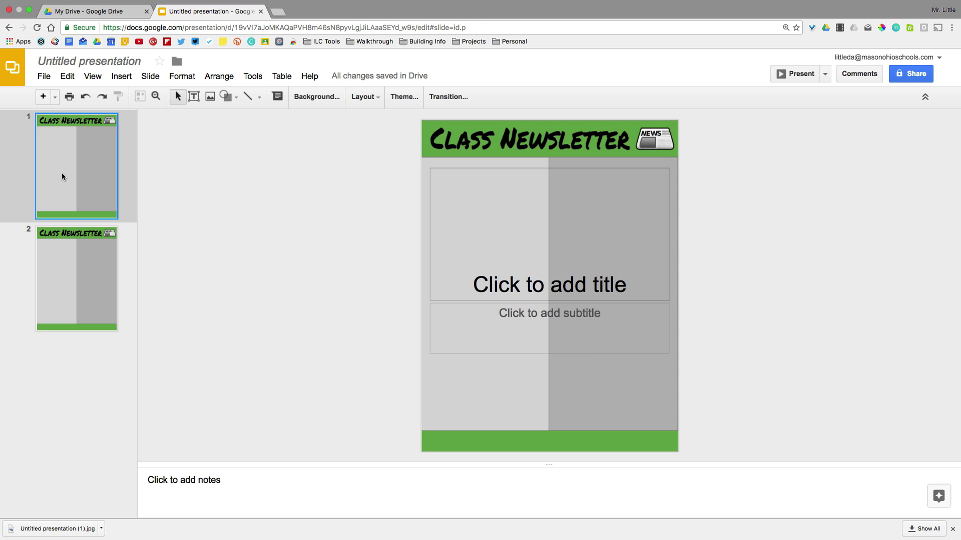
{"action": "left_click", "coordinate": [68, 244]}
{"action": "left_click", "coordinate": [70, 178]}
{"action": "left_click", "coordinate": [449, 169]}
{"action": "key", "text": "Delete"}
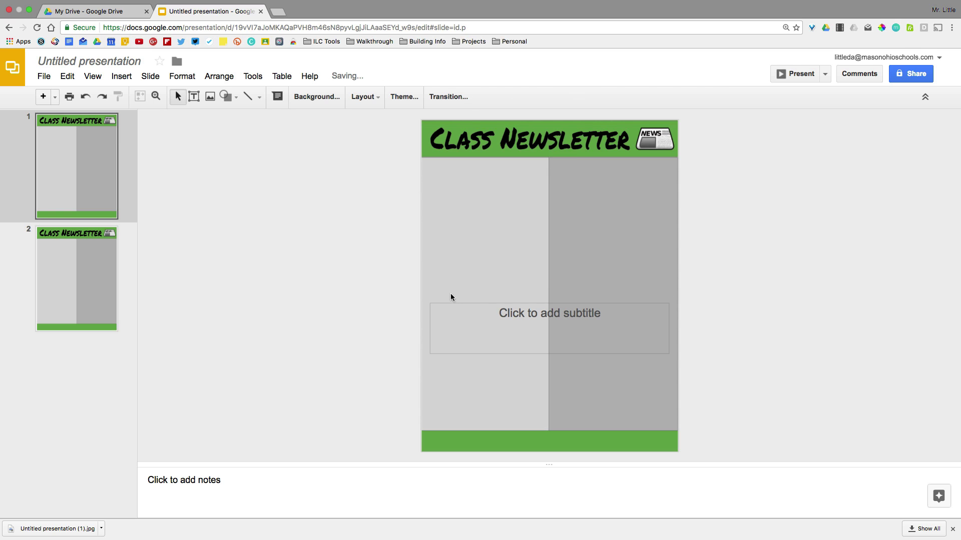
{"action": "left_click", "coordinate": [453, 306]}
{"action": "key", "text": "Delete"}
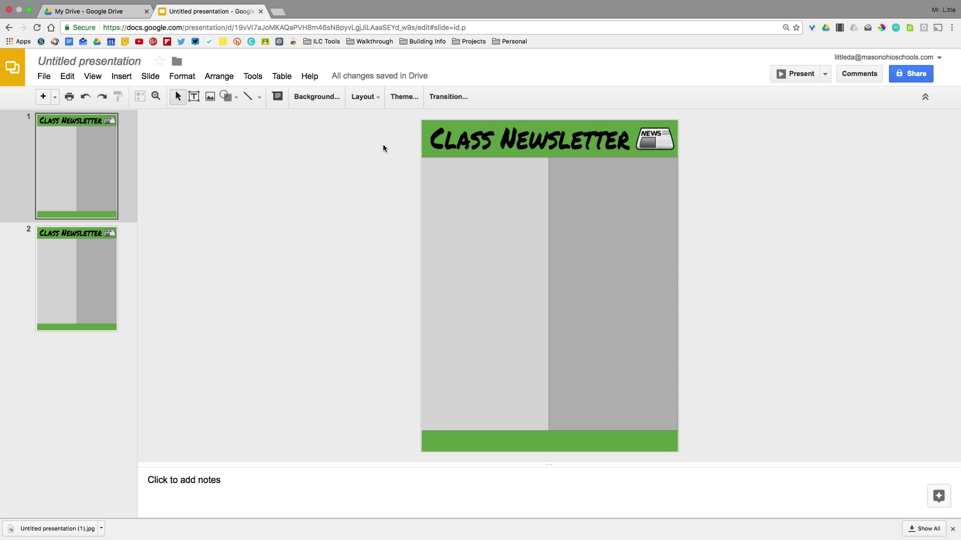
Draw a text box at the top of the left column and type 'Headline'.
{"action": "left_click", "coordinate": [194, 98]}
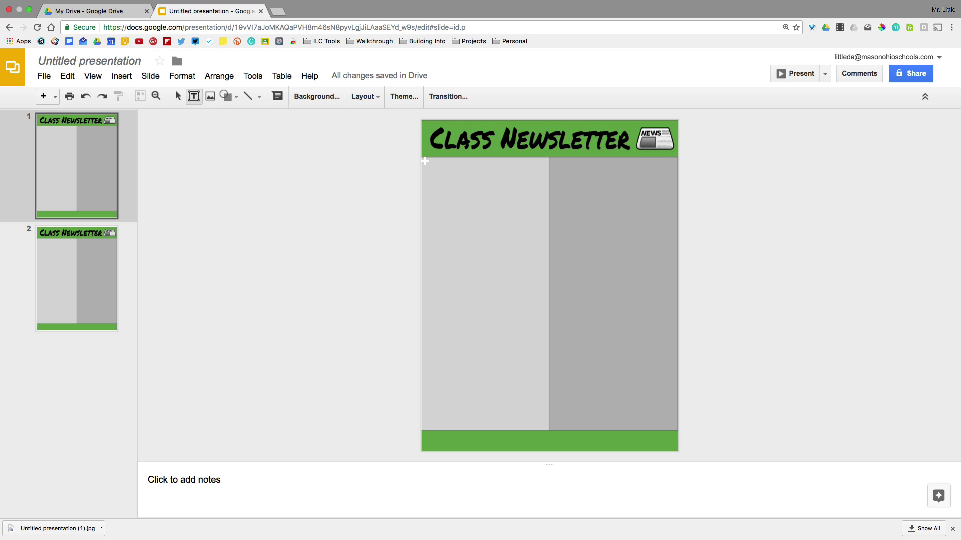
{"action": "left_click_drag", "start_coordinate": [425, 161], "coordinate": [543, 301]}
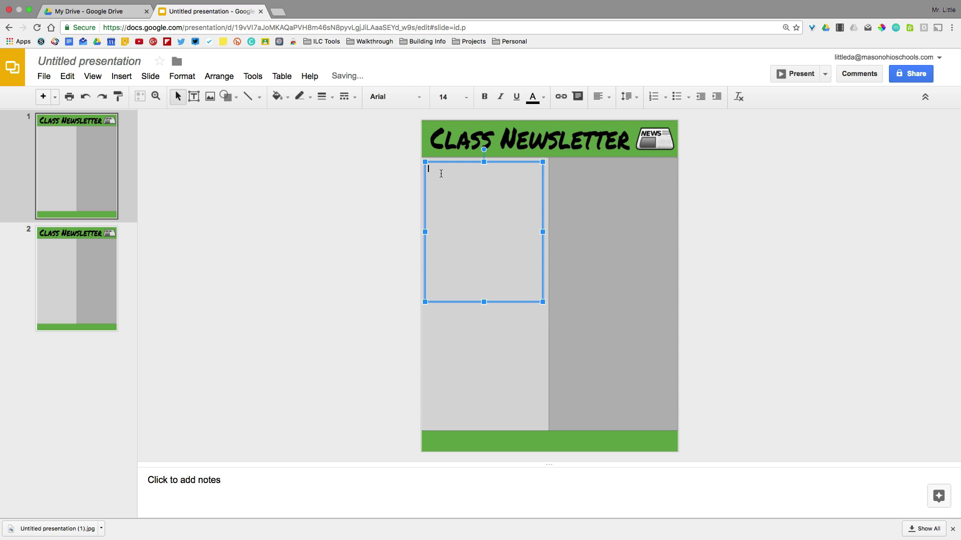
{"action": "type", "text": "Headline"}
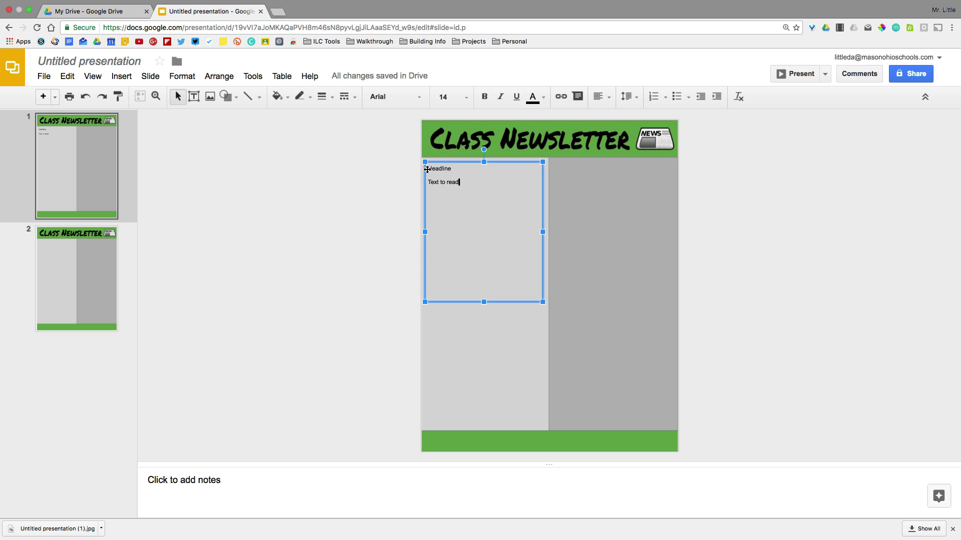
Set 'Headline' in Bree Serif bold.
{"action": "left_click_drag", "start_coordinate": [429, 169], "coordinate": [454, 169]}
{"action": "left_click", "coordinate": [420, 100]}
{"action": "left_click", "coordinate": [407, 136]}
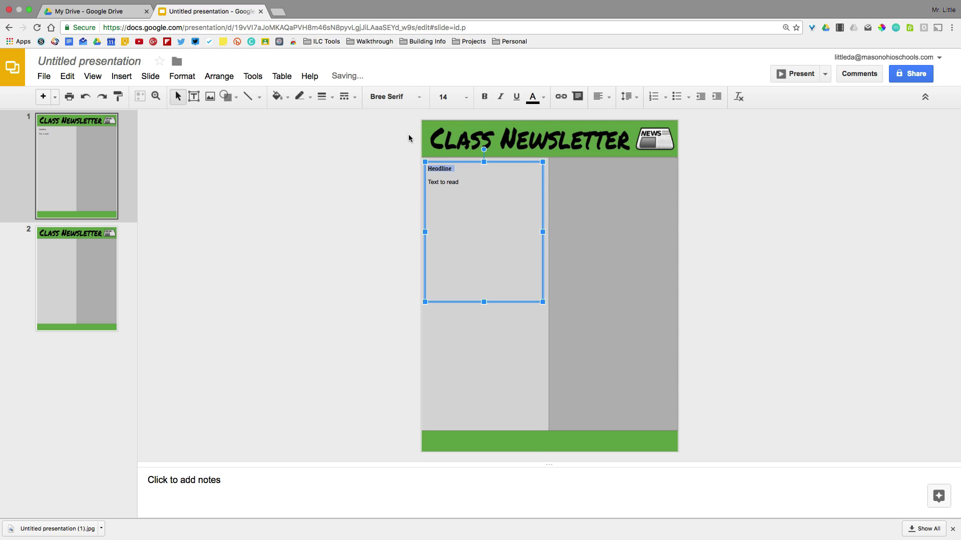
{"action": "left_click", "coordinate": [484, 97]}
Set the 'Text to read' line in Bree Serif and deselect the text box.
{"action": "left_click_drag", "start_coordinate": [464, 182], "coordinate": [424, 182]}
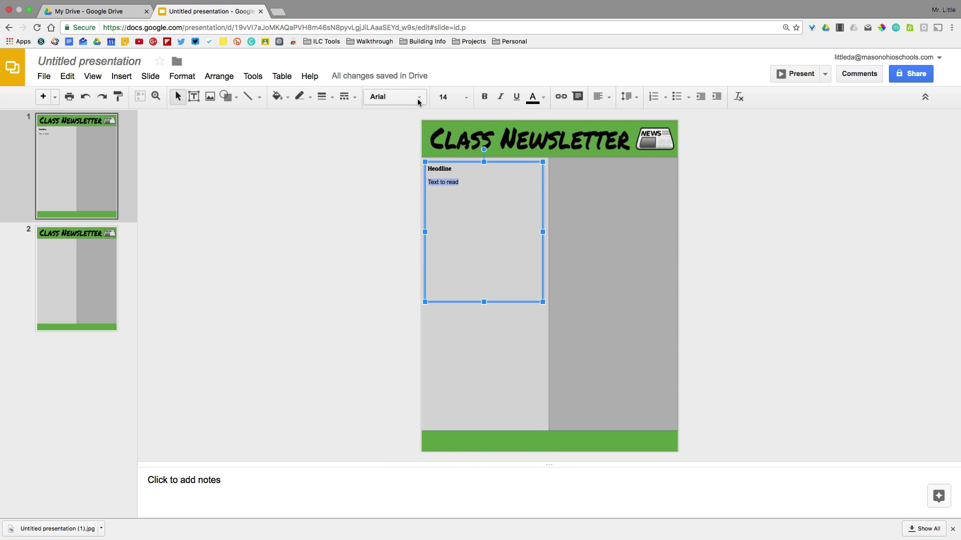
{"action": "left_click", "coordinate": [400, 98]}
{"action": "left_click", "coordinate": [401, 120]}
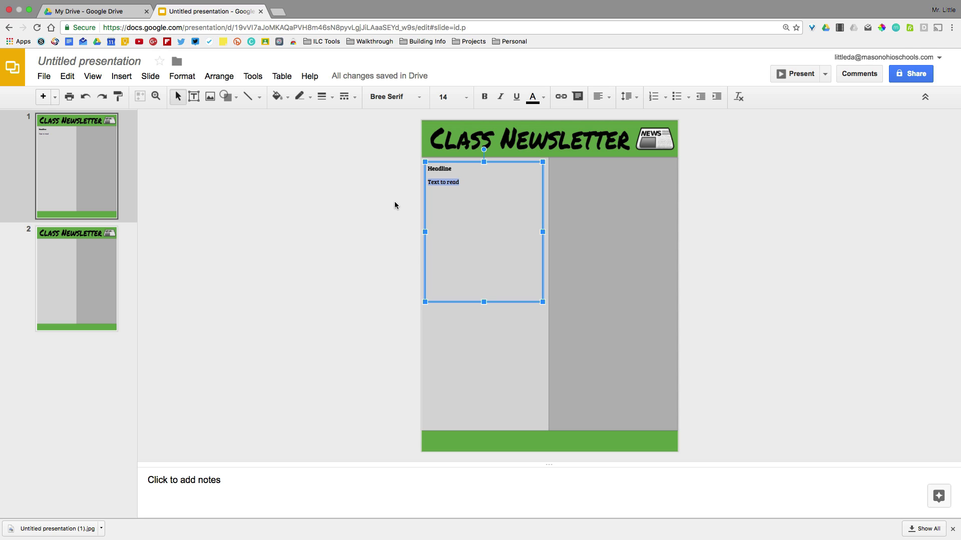
{"action": "left_click", "coordinate": [465, 183]}
{"action": "left_click", "coordinate": [714, 182]}
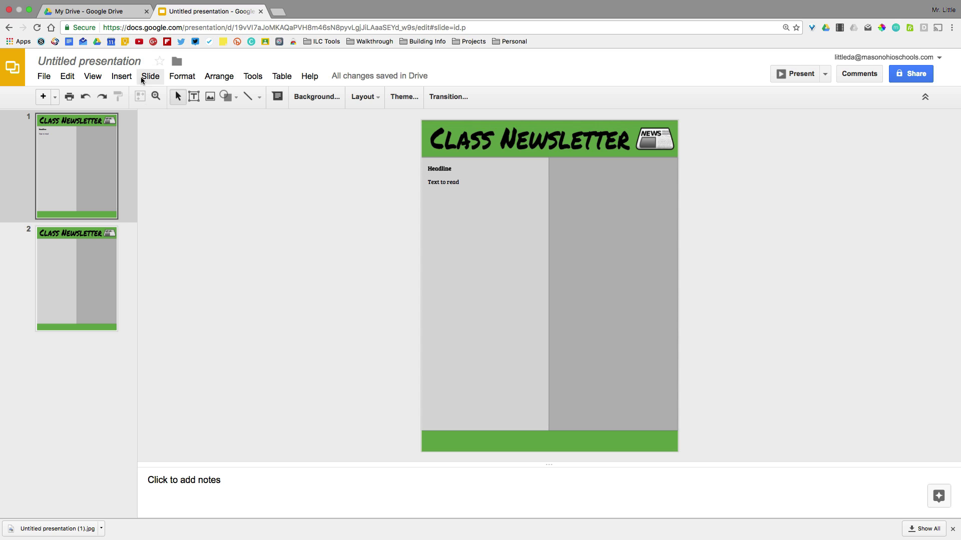
Search the web for 'Dog' images and insert the brown puppy photo onto slide 1.
{"action": "left_click", "coordinate": [122, 77]}
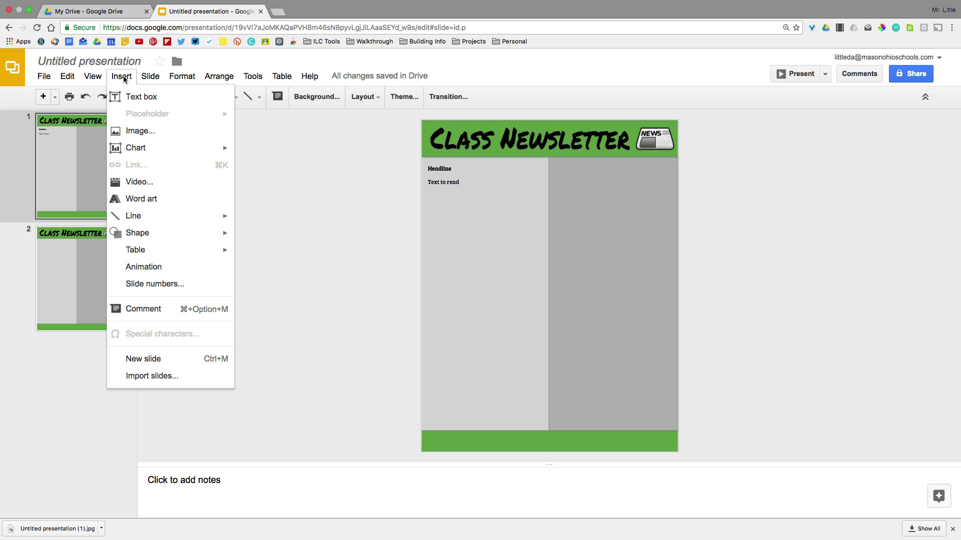
{"action": "left_click", "coordinate": [141, 133]}
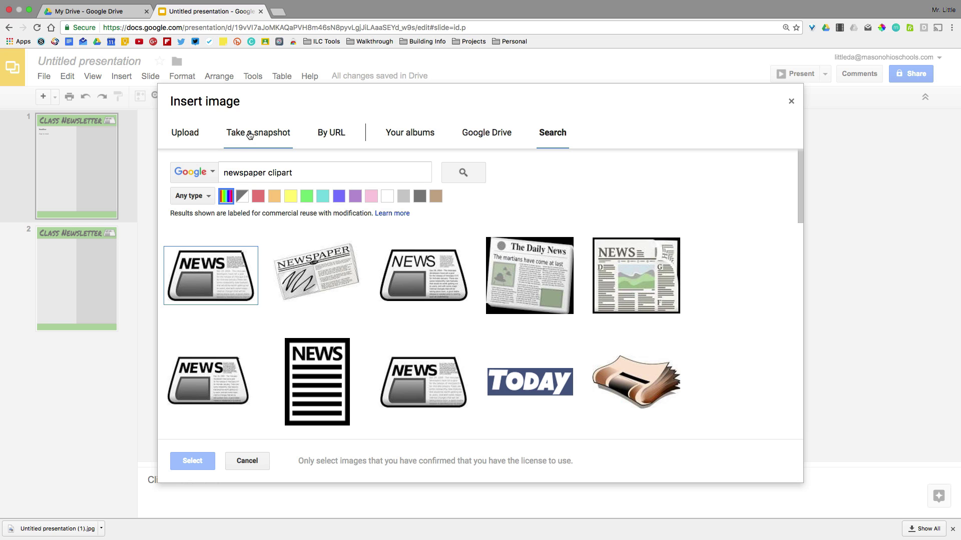
{"action": "left_click", "coordinate": [186, 133]}
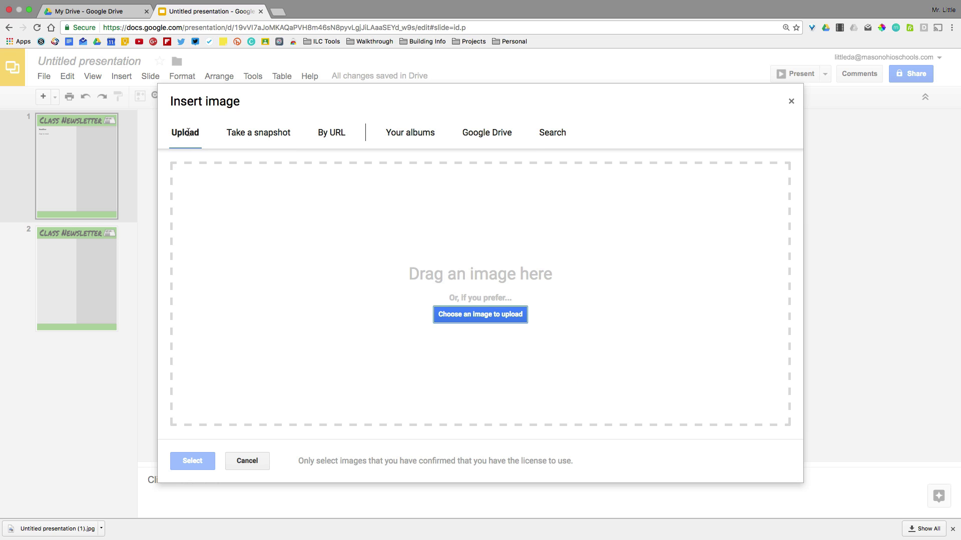
{"action": "left_click", "coordinate": [268, 138]}
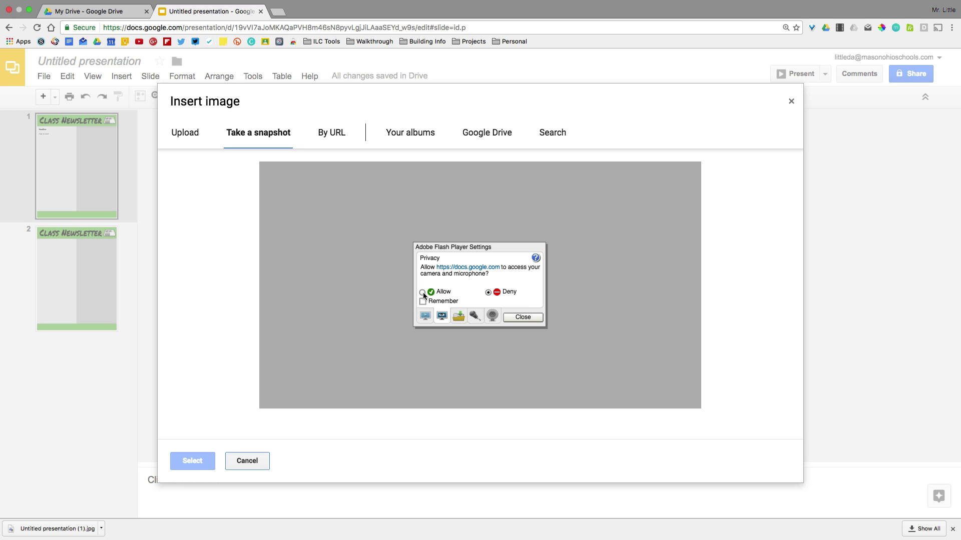
{"action": "left_click", "coordinate": [336, 135]}
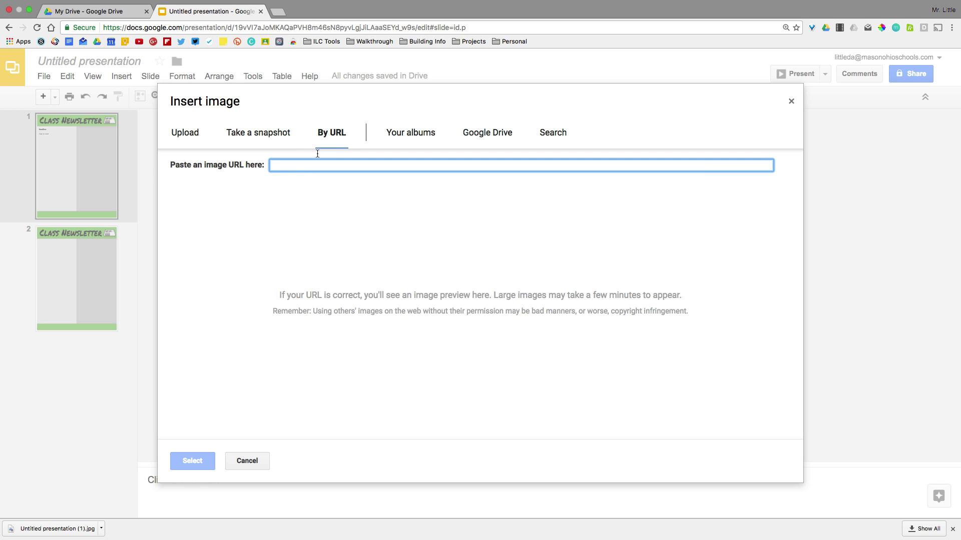
{"action": "left_click", "coordinate": [552, 132]}
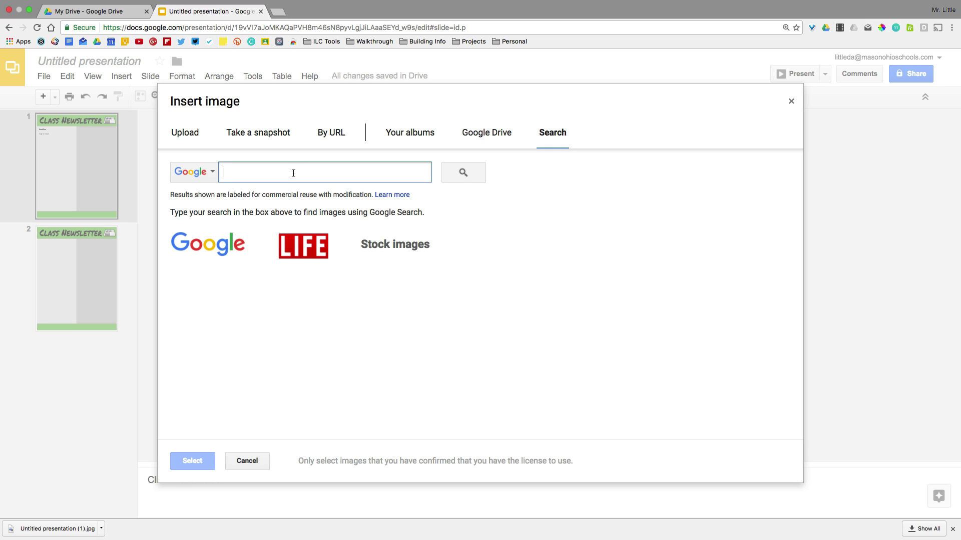
{"action": "type", "text": "Dog"}
{"action": "key", "text": "Return"}
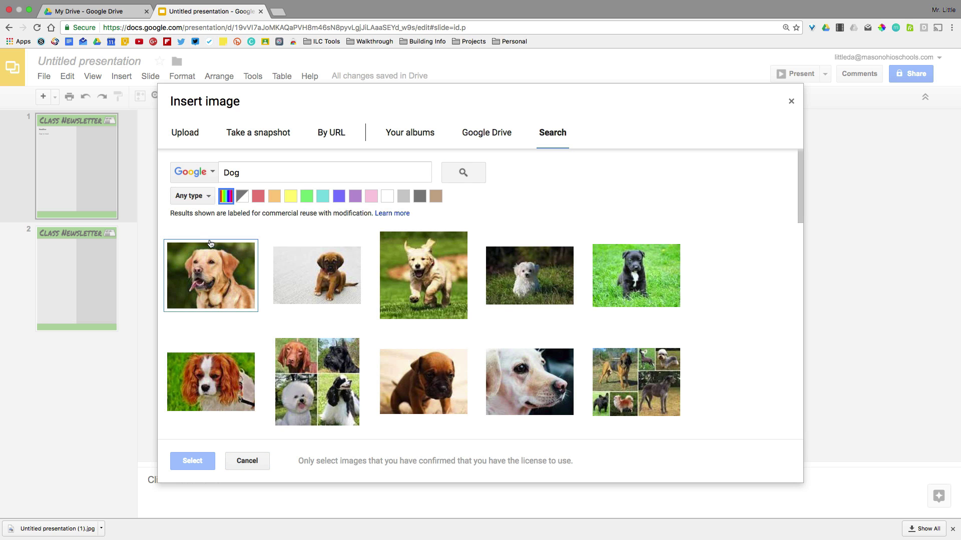
{"action": "left_click", "coordinate": [310, 280]}
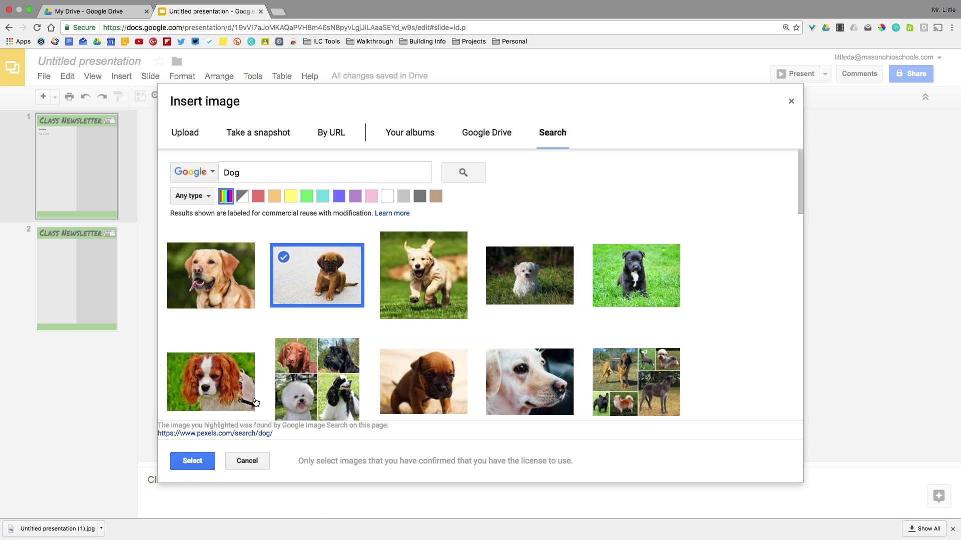
{"action": "left_click", "coordinate": [183, 462]}
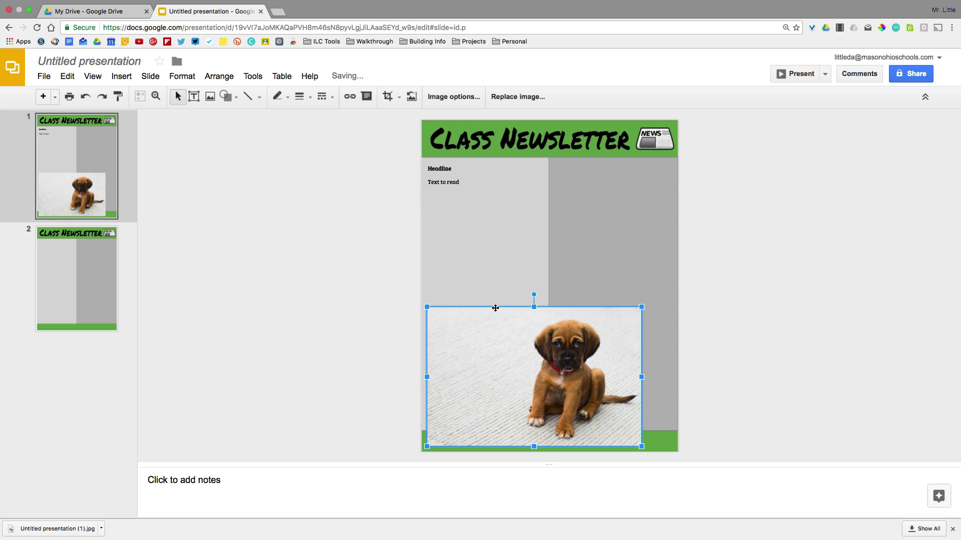
Move the puppy photo up the page and mask it into an oval.
{"action": "left_click_drag", "start_coordinate": [499, 338], "coordinate": [508, 249]}
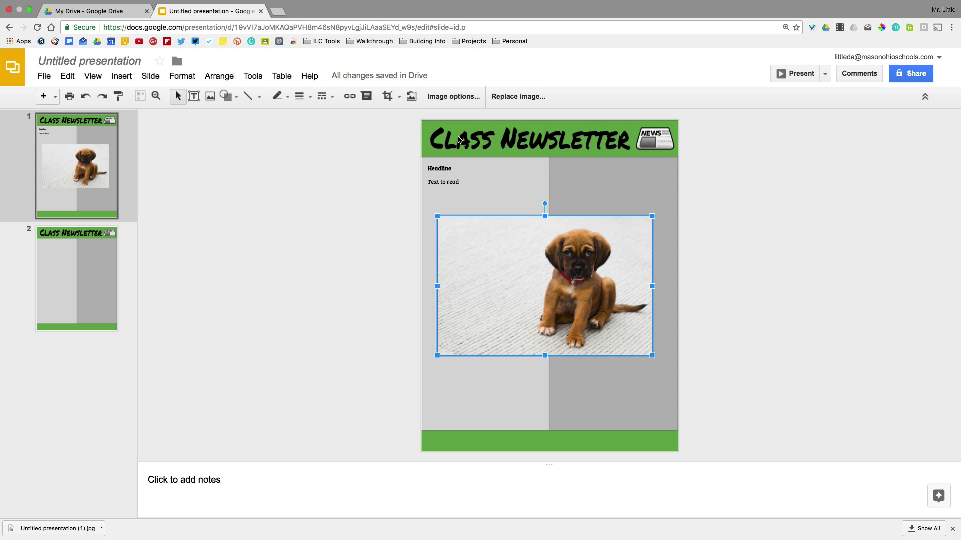
{"action": "left_click", "coordinate": [400, 98]}
{"action": "mouse_move", "coordinate": [412, 121]}
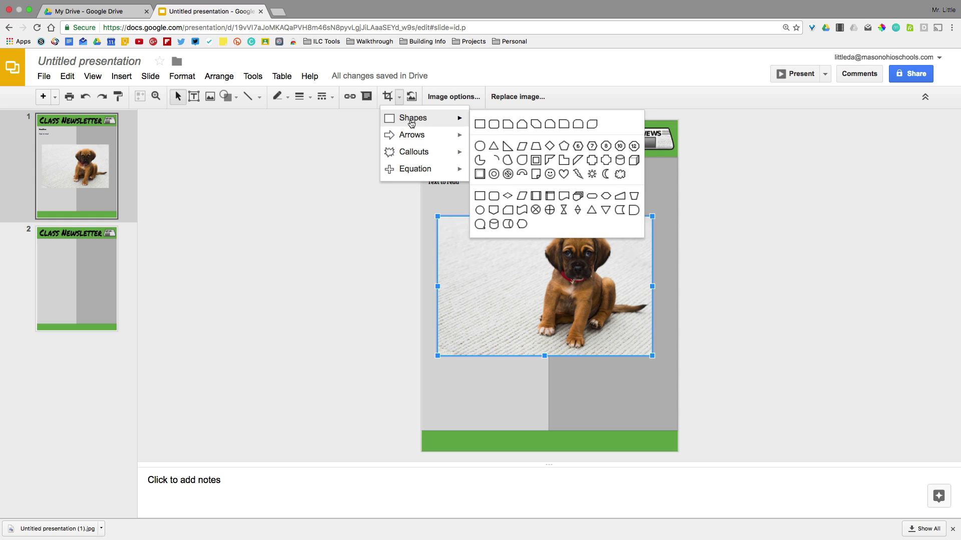
{"action": "left_click", "coordinate": [481, 148]}
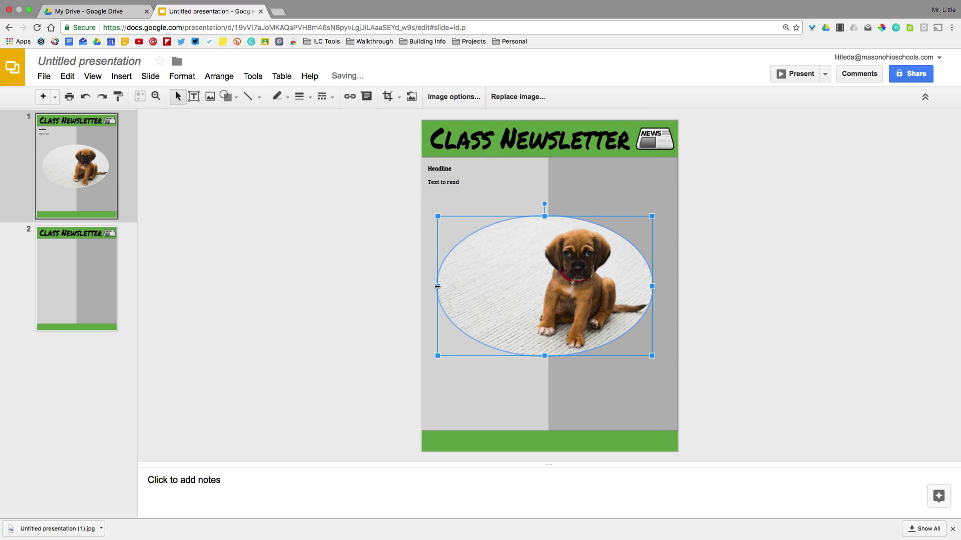
{"action": "left_click_drag", "start_coordinate": [437, 286], "coordinate": [478, 287]}
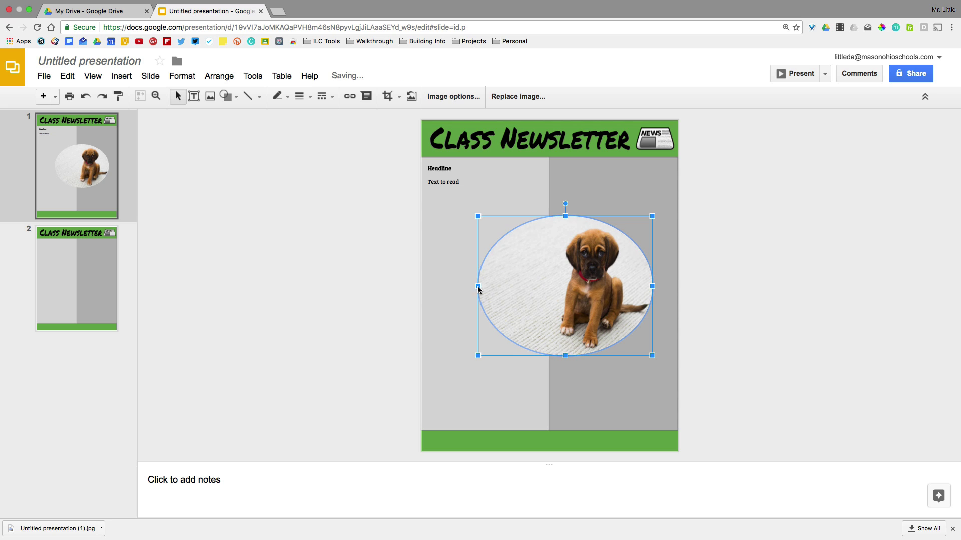
{"action": "key", "text": "ctrl+z"}
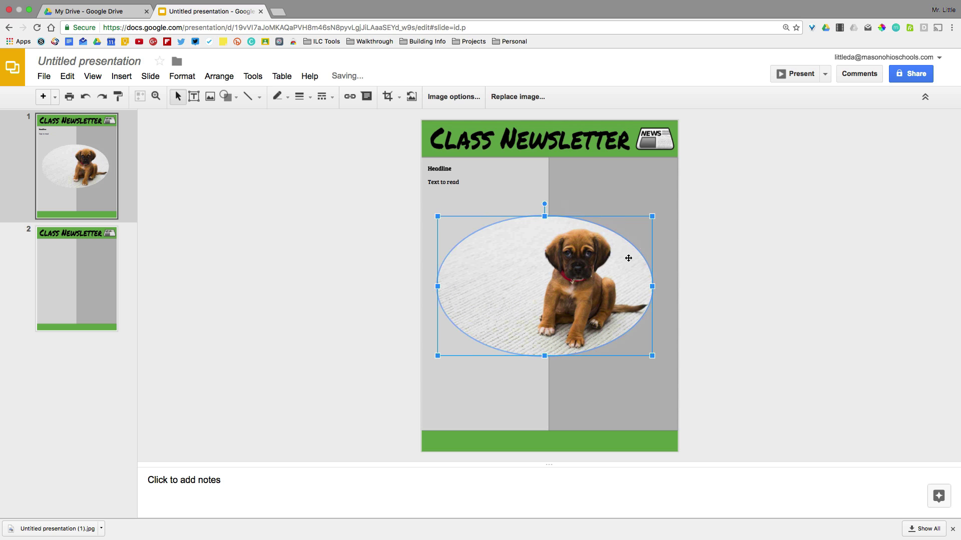
Shrink the photo, re-mask it as a rounded rectangle, and place it at the right column top.
{"action": "left_click_drag", "start_coordinate": [652, 216], "coordinate": [597, 252]}
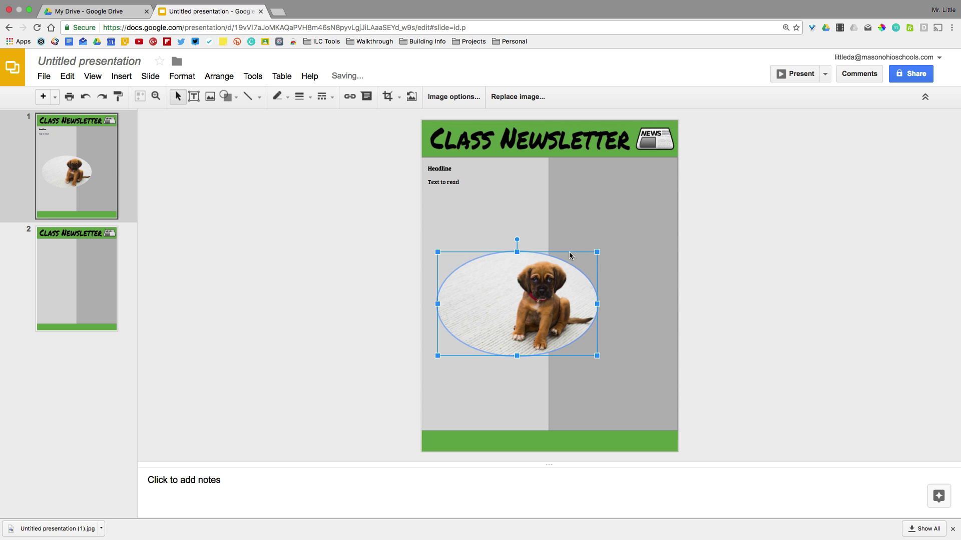
{"action": "left_click_drag", "start_coordinate": [502, 313], "coordinate": [486, 259]}
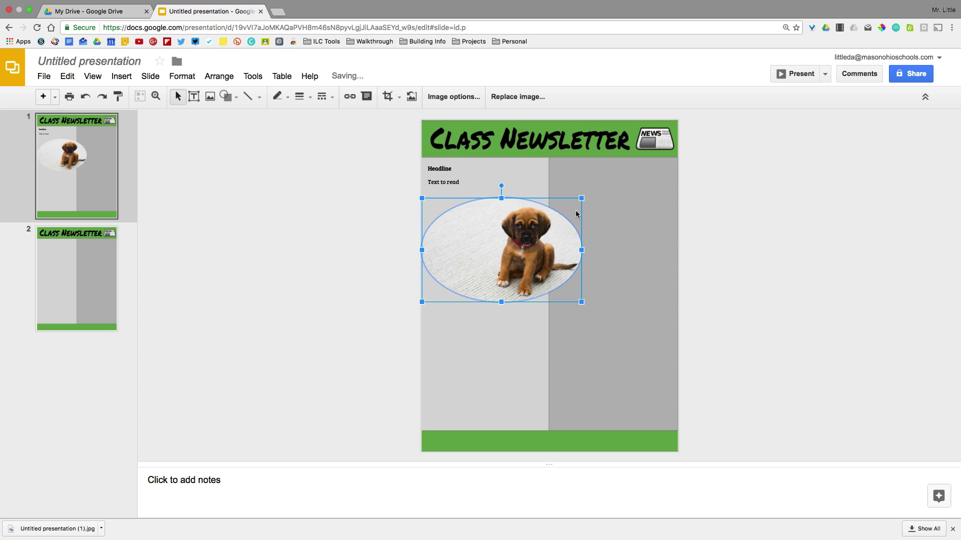
{"action": "left_click_drag", "start_coordinate": [581, 199], "coordinate": [536, 214]}
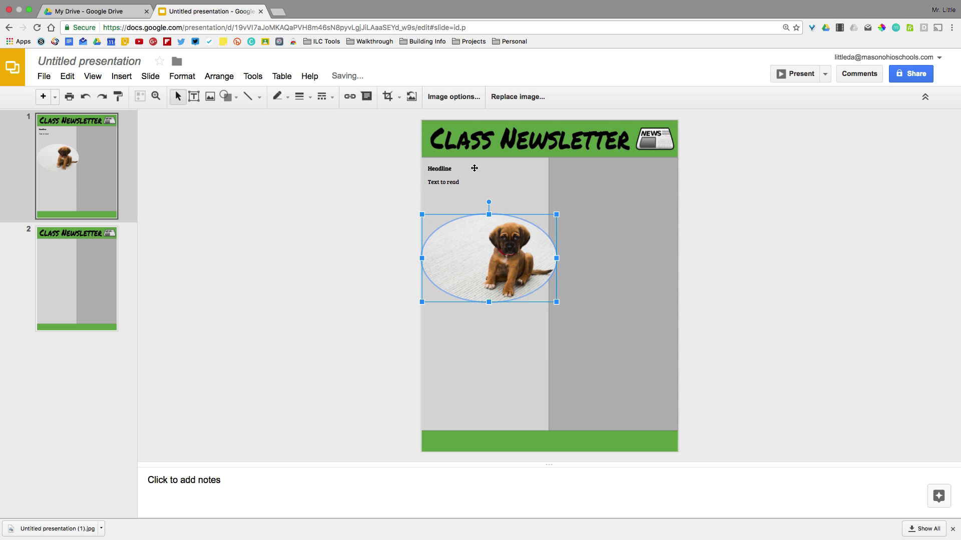
{"action": "left_click", "coordinate": [399, 97]}
{"action": "mouse_move", "coordinate": [415, 119]}
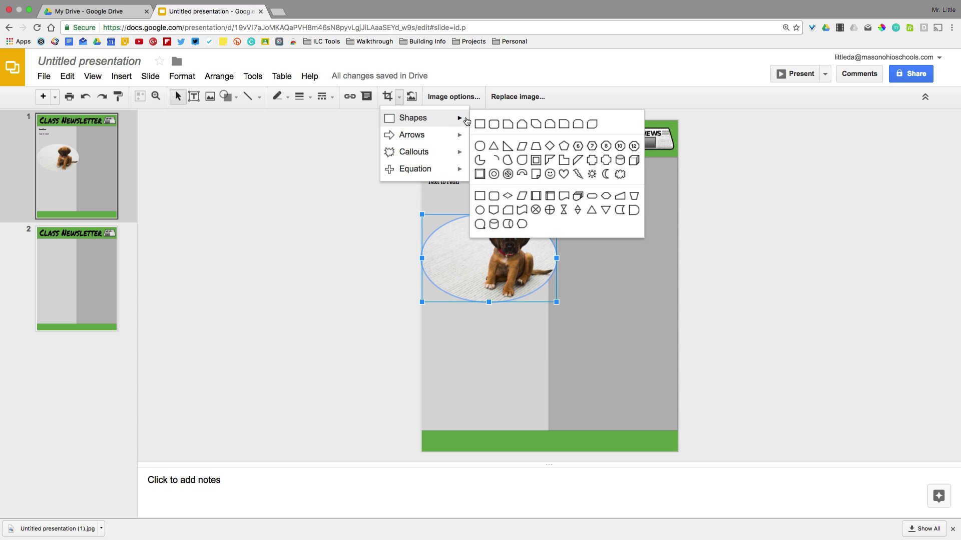
{"action": "left_click", "coordinate": [494, 124]}
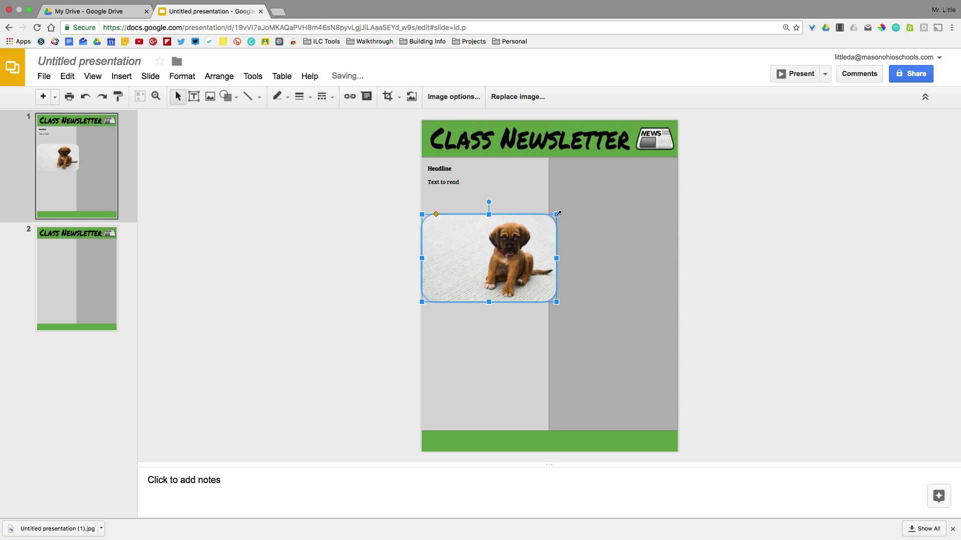
{"action": "left_click_drag", "start_coordinate": [558, 214], "coordinate": [528, 232]}
{"action": "left_click_drag", "start_coordinate": [484, 259], "coordinate": [602, 208]}
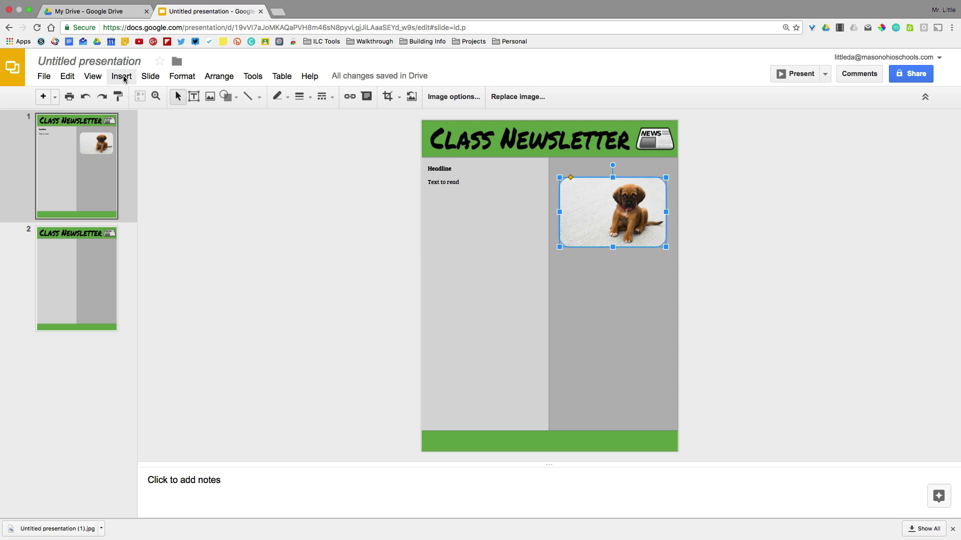
Insert the funny dogs compilation video from a YouTube search for dog videos.
{"action": "left_click", "coordinate": [122, 77]}
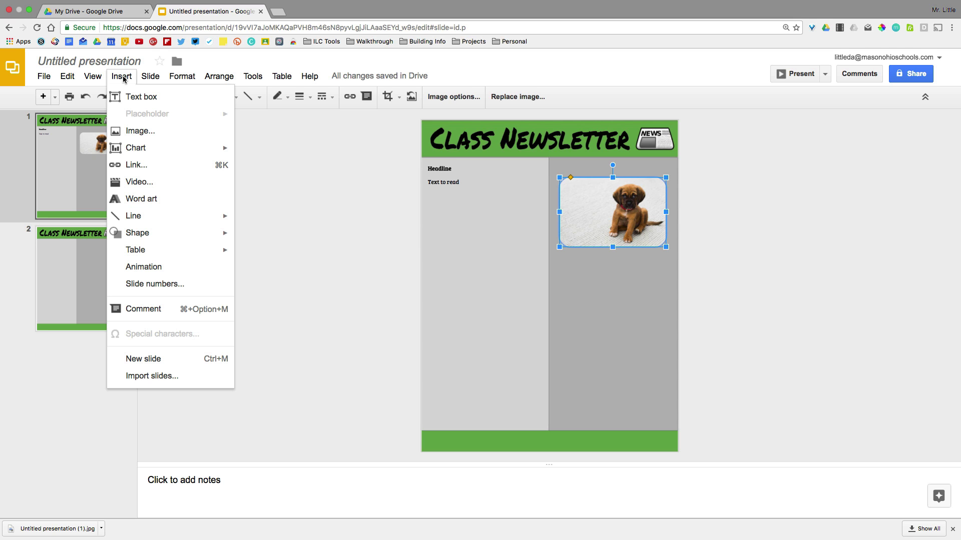
{"action": "left_click", "coordinate": [139, 181]}
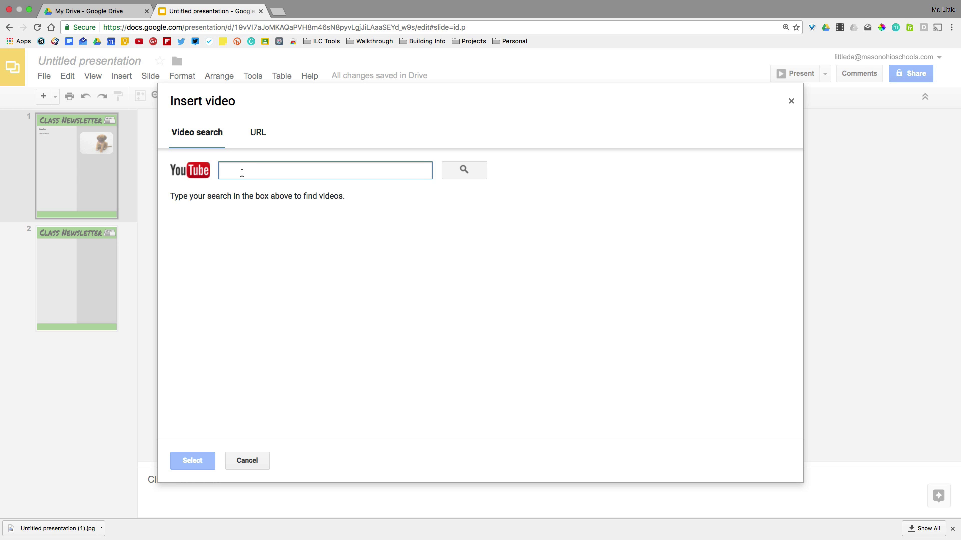
{"action": "type", "text": "dog"}
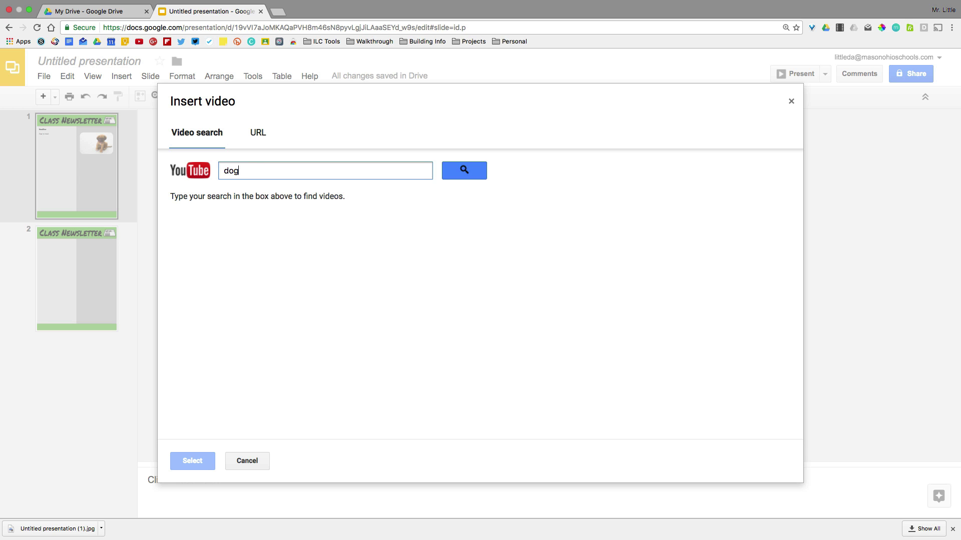
{"action": "key", "text": "Return"}
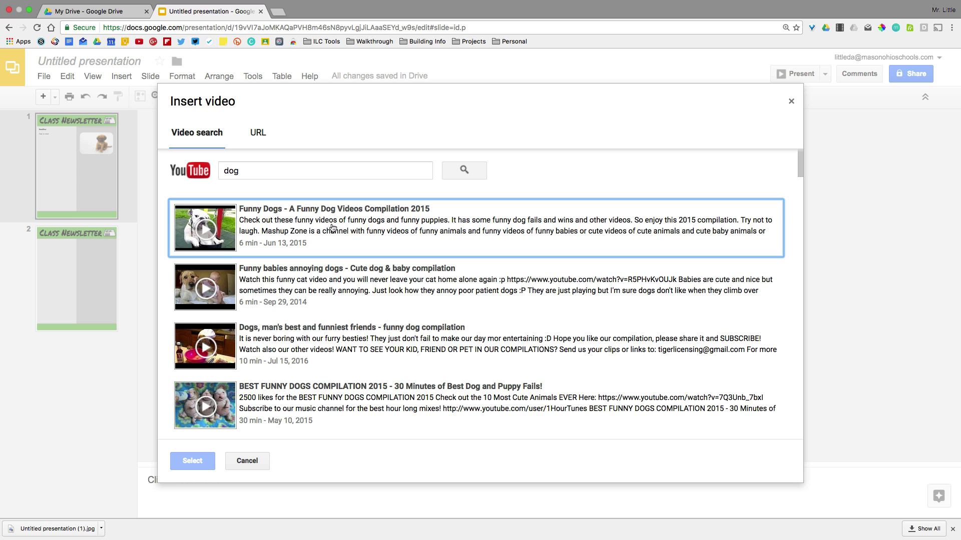
{"action": "left_click", "coordinate": [278, 226]}
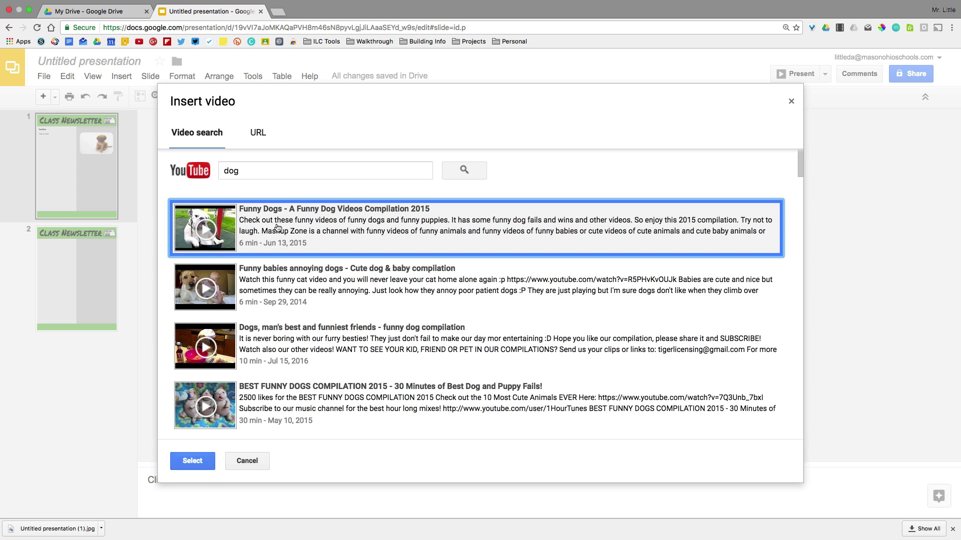
{"action": "left_click", "coordinate": [198, 461]}
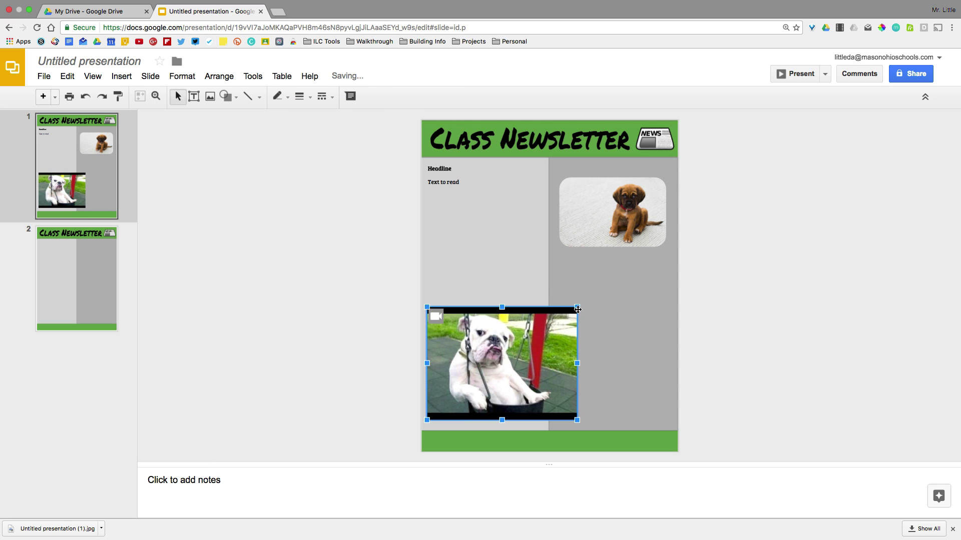
Shrink the video and place it under the puppy photo, matching its left edge and width.
{"action": "left_click_drag", "start_coordinate": [578, 309], "coordinate": [524, 347]}
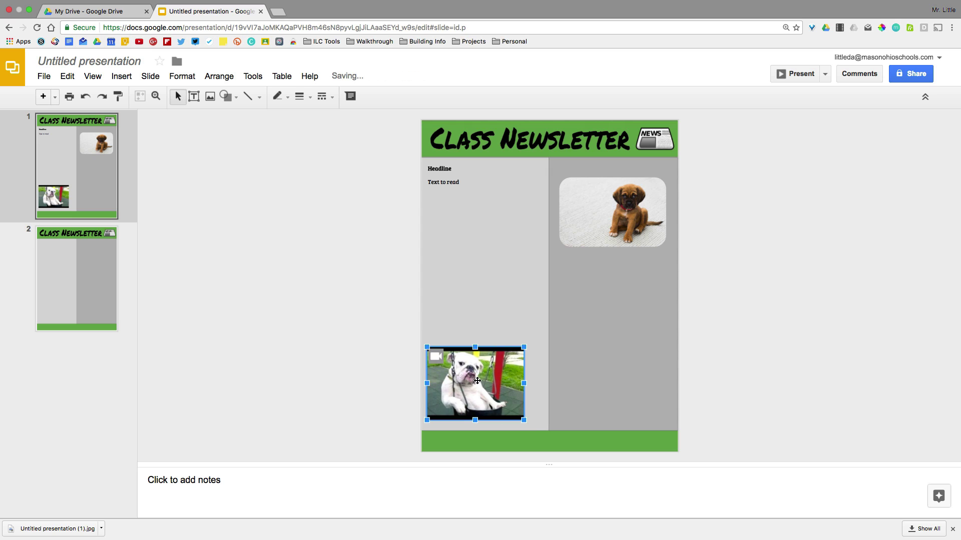
{"action": "left_click_drag", "start_coordinate": [477, 381], "coordinate": [613, 328]}
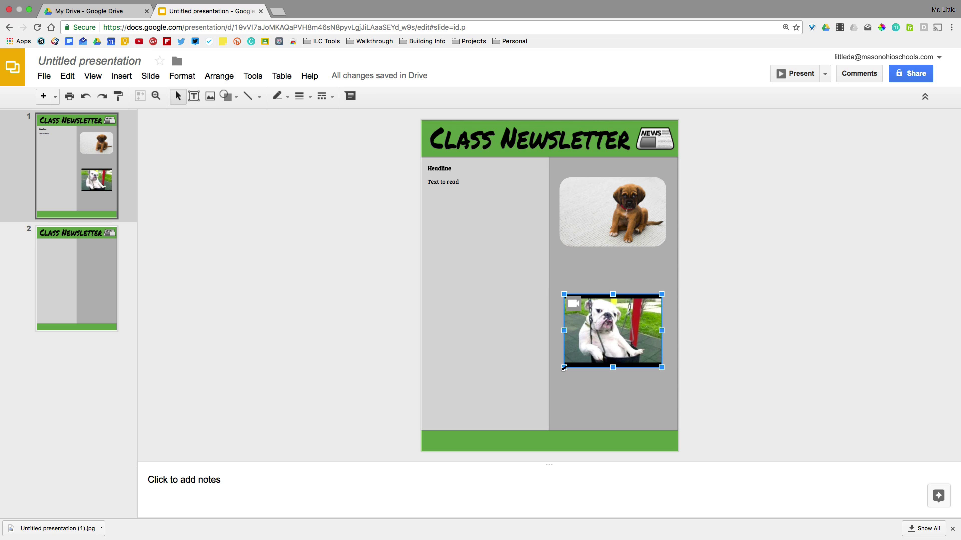
{"action": "left_click_drag", "start_coordinate": [564, 368], "coordinate": [558, 372]}
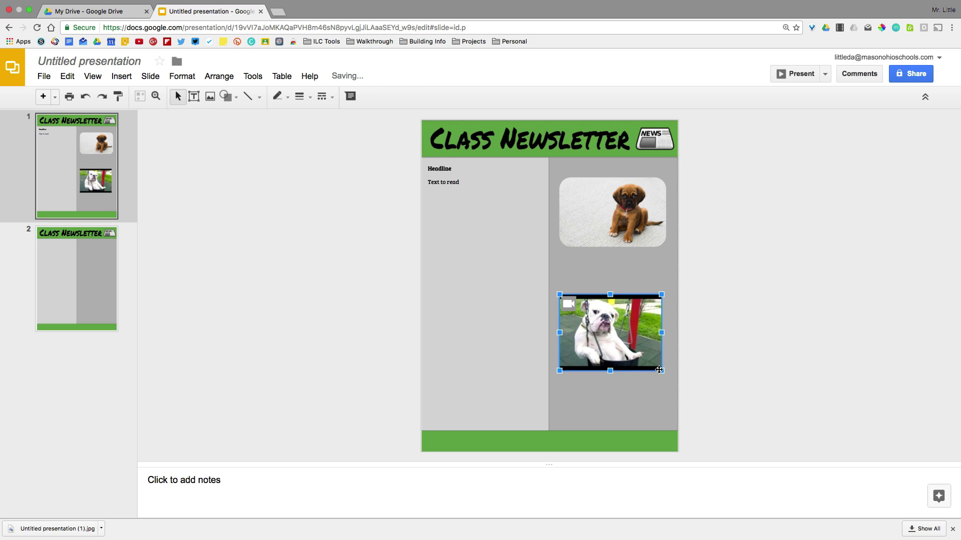
{"action": "left_click_drag", "start_coordinate": [664, 373], "coordinate": [666, 375]}
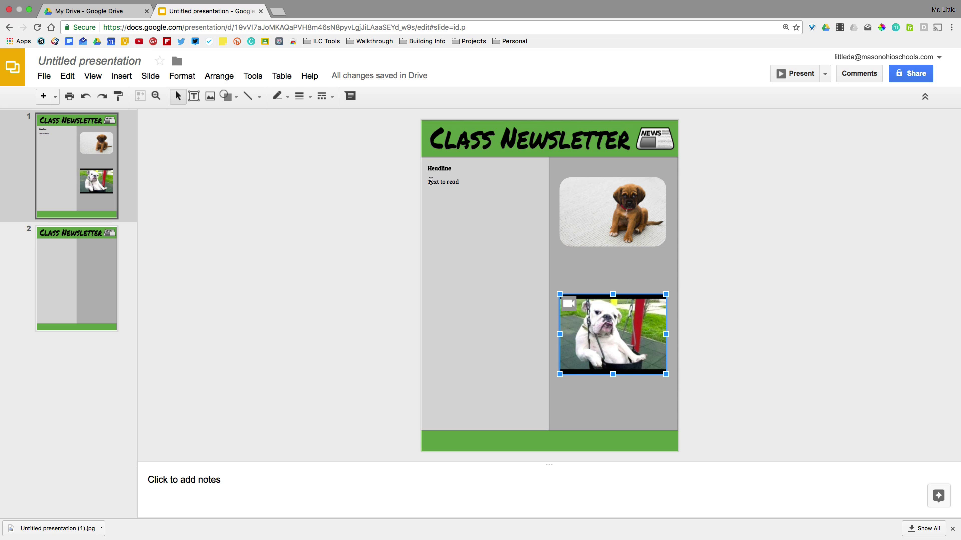
Duplicate the Headline text box and move the copy to the bottom of the left column.
{"action": "left_click", "coordinate": [444, 170]}
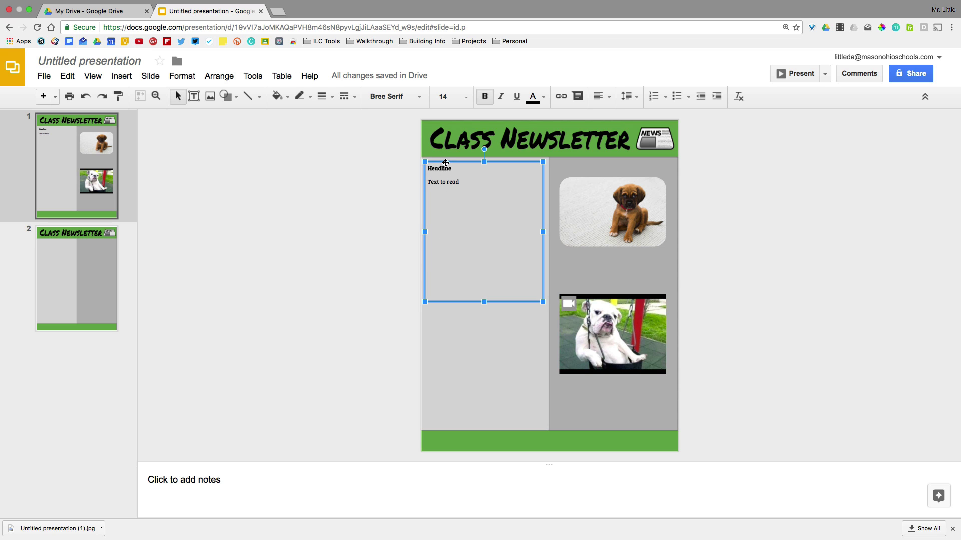
{"action": "left_click", "coordinate": [445, 163]}
{"action": "key", "text": "ctrl+d"}
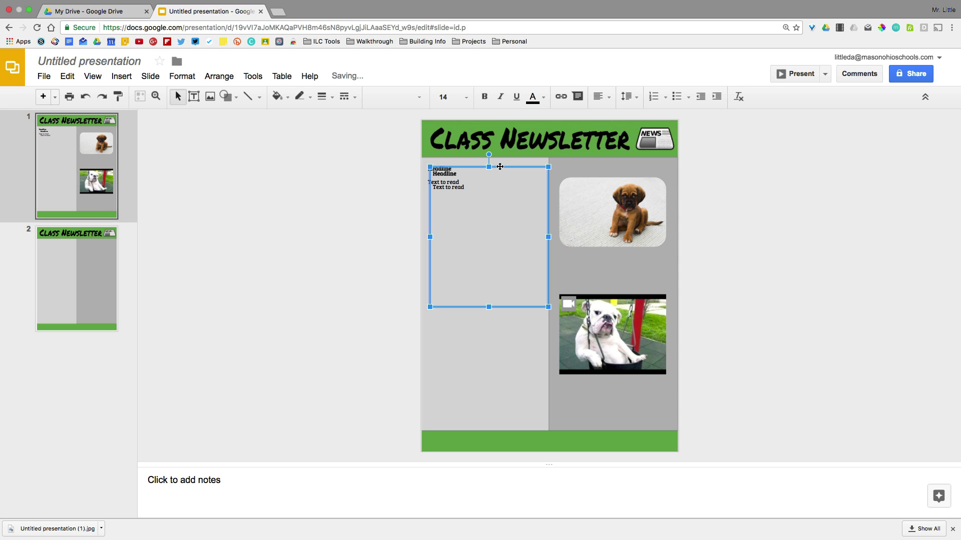
{"action": "left_click_drag", "start_coordinate": [489, 167], "coordinate": [474, 356]}
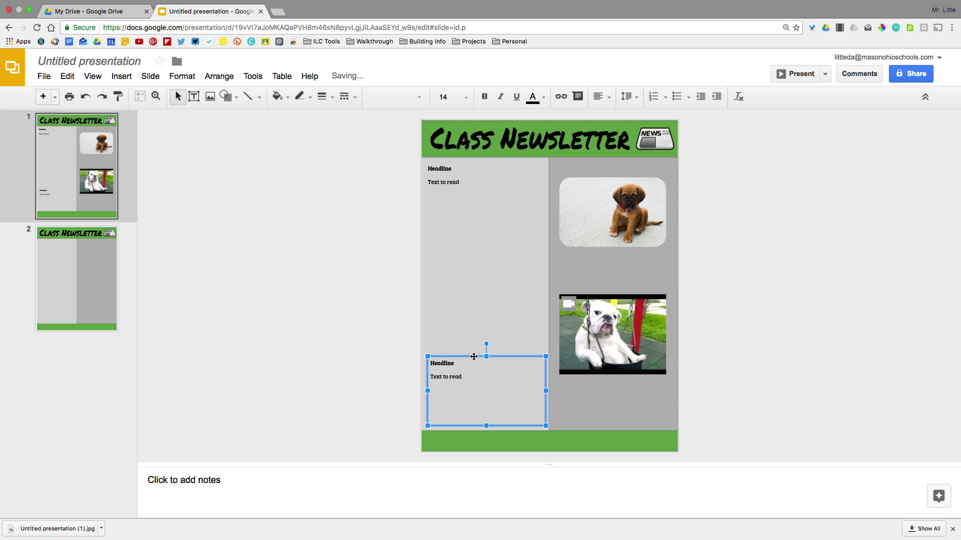
Retype the copy's heading as 'Table of Contents' and its body as 'Page 2 Story'.
{"action": "double_click", "coordinate": [447, 363]}
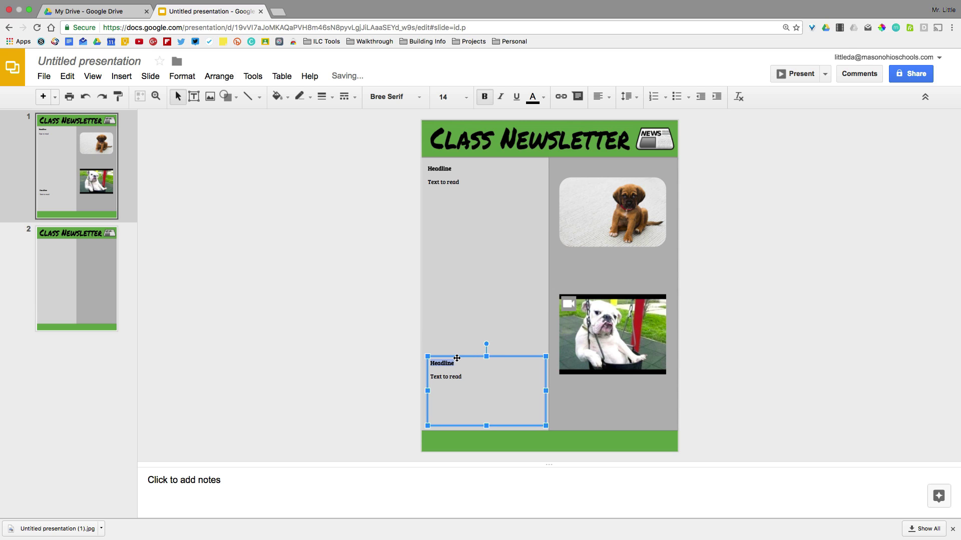
{"action": "type", "text": "Table of Contents"}
{"action": "left_click_drag", "start_coordinate": [463, 378], "coordinate": [434, 379]}
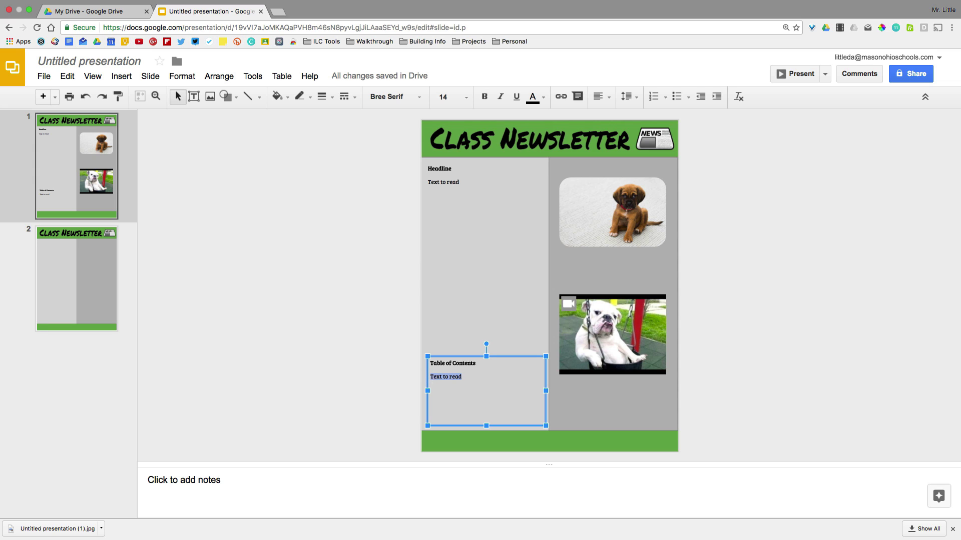
{"action": "type", "text": "Page 2 Story"}
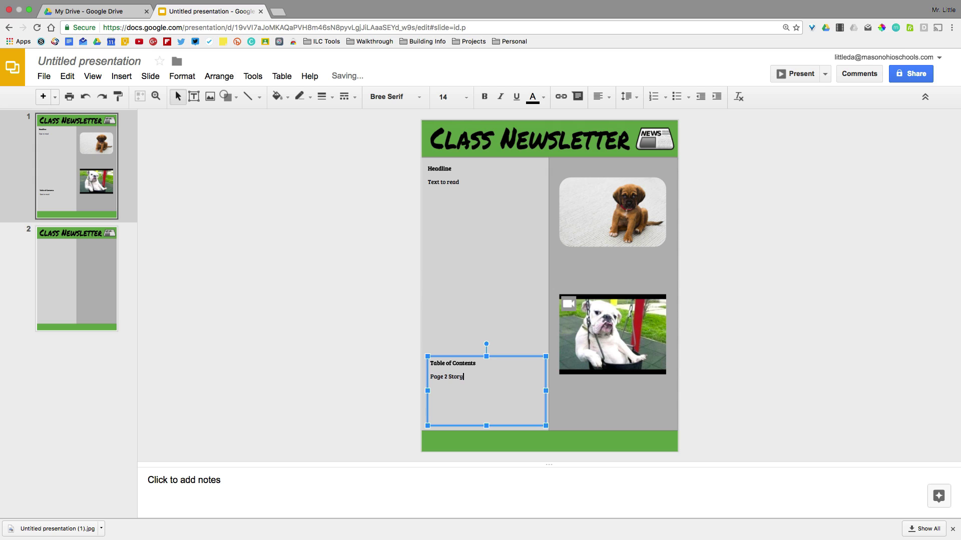
Start a link on the Page 2 Story line from the right-click menu, then return to slide 1.
{"action": "left_click_drag", "start_coordinate": [464, 378], "coordinate": [431, 377]}
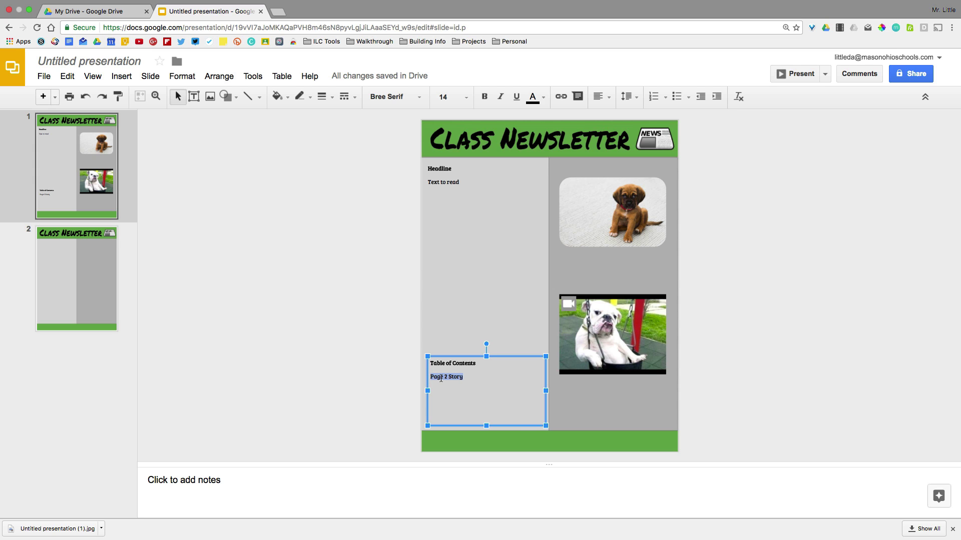
{"action": "right_click", "coordinate": [442, 379]}
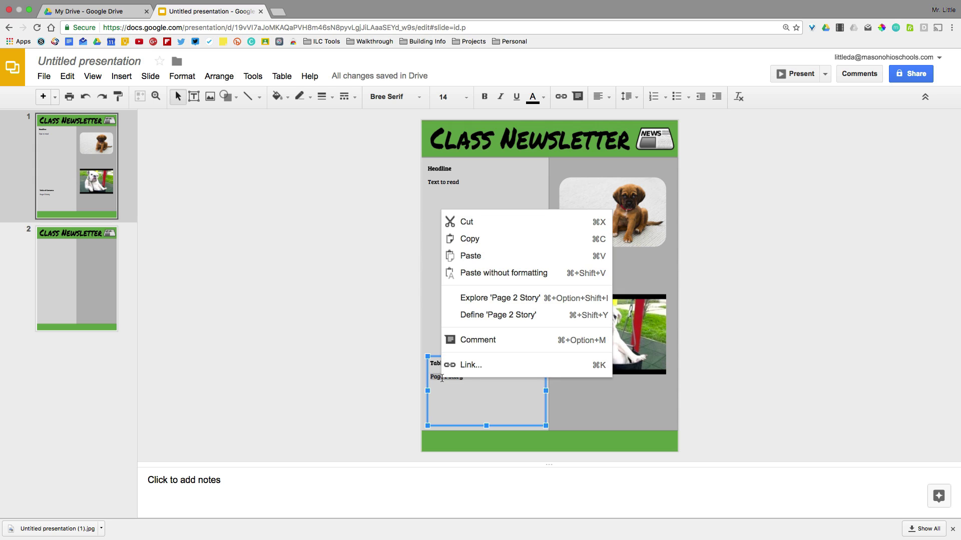
{"action": "left_click", "coordinate": [470, 366]}
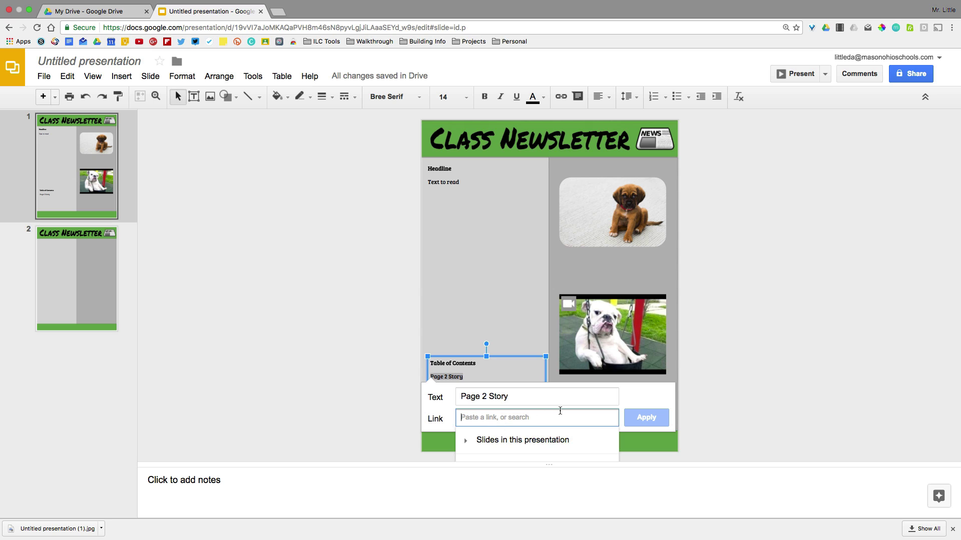
{"action": "left_click", "coordinate": [718, 372]}
{"action": "key", "text": "Page_Down"}
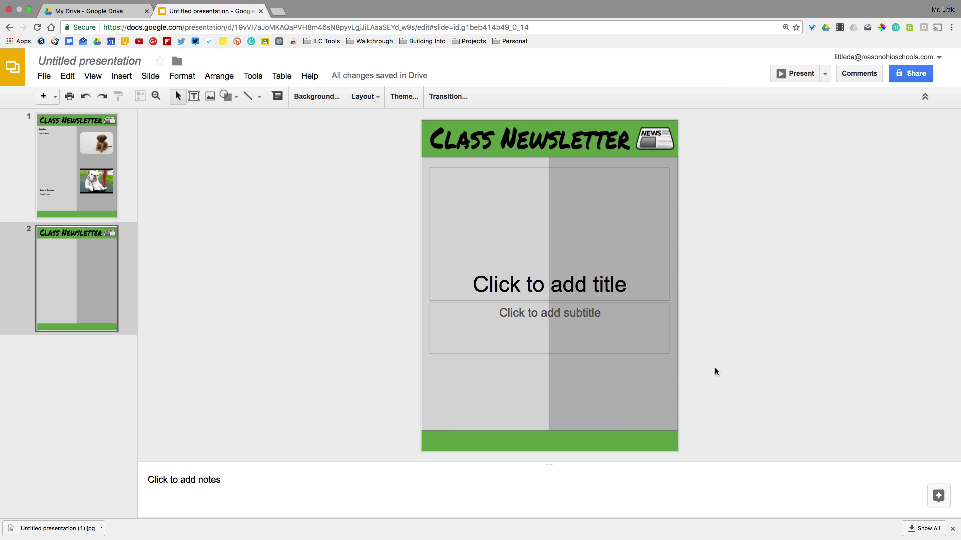
{"action": "left_click", "coordinate": [66, 190]}
{"action": "key", "text": "Down"}
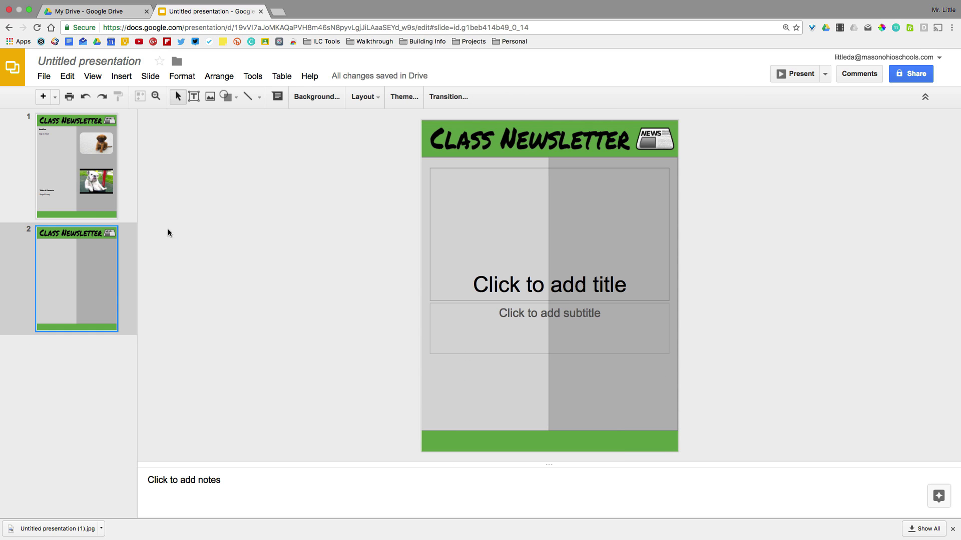
{"action": "left_click", "coordinate": [83, 187]}
Link 'Page 2 Story' to Next Slide in this presentation and apply it.
{"action": "left_click", "coordinate": [449, 379]}
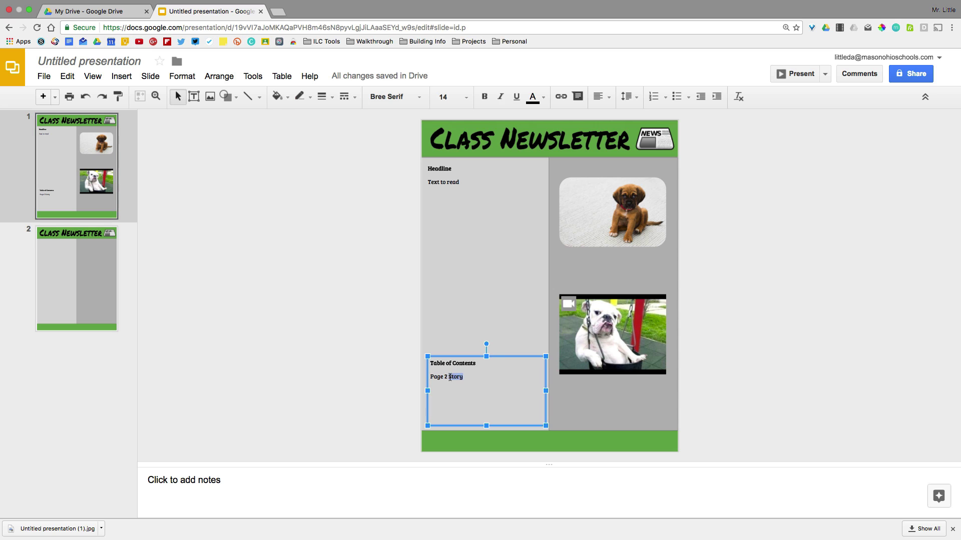
{"action": "double_click", "coordinate": [450, 379]}
{"action": "key", "text": "super+k"}
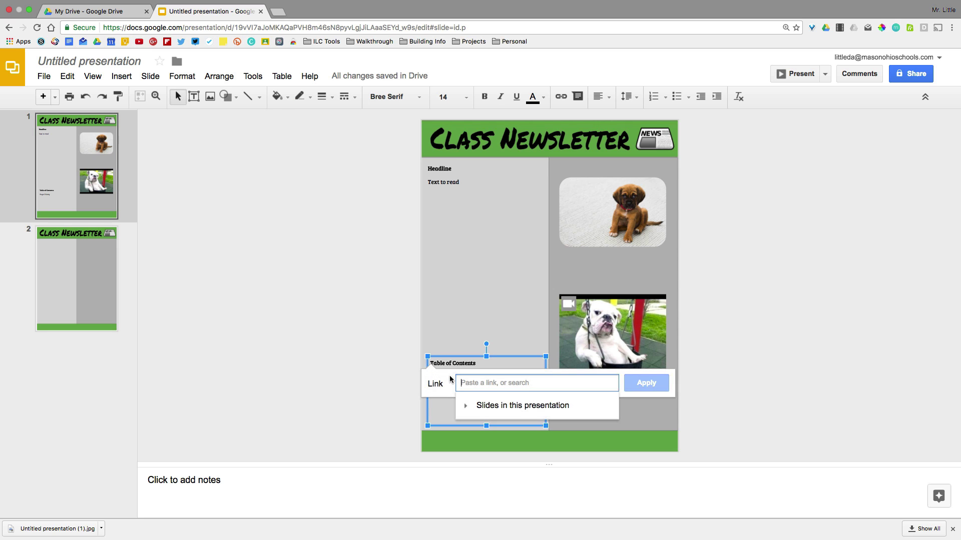
{"action": "left_click", "coordinate": [465, 408]}
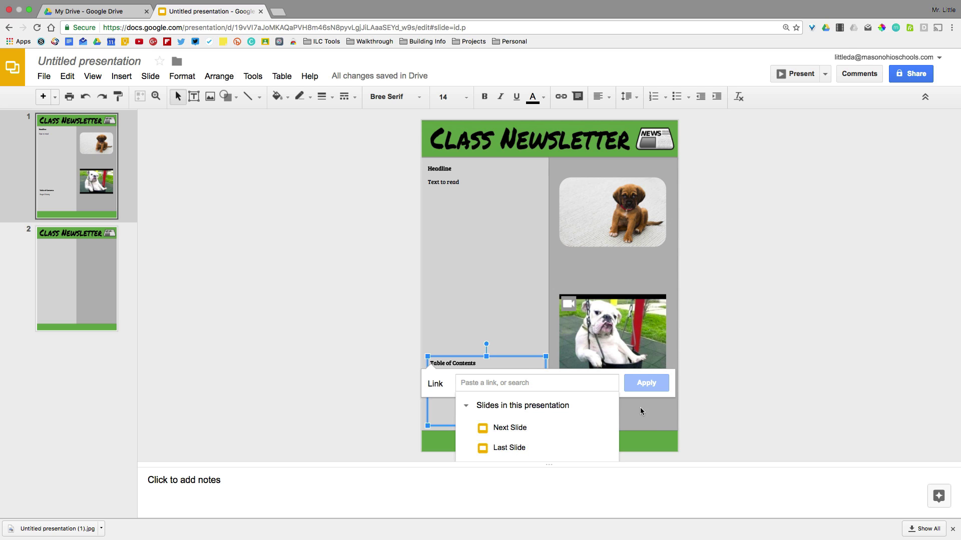
{"action": "left_click", "coordinate": [504, 427]}
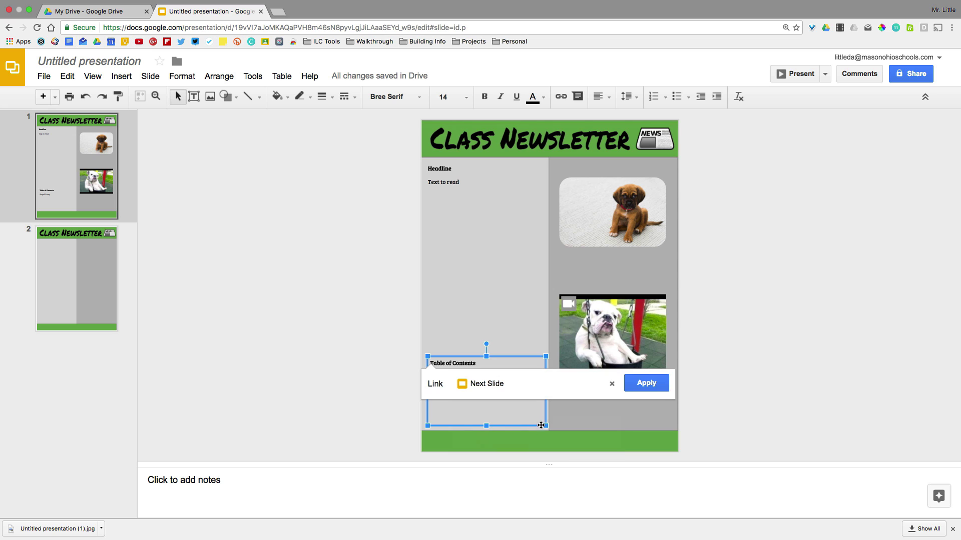
{"action": "left_click", "coordinate": [648, 383]}
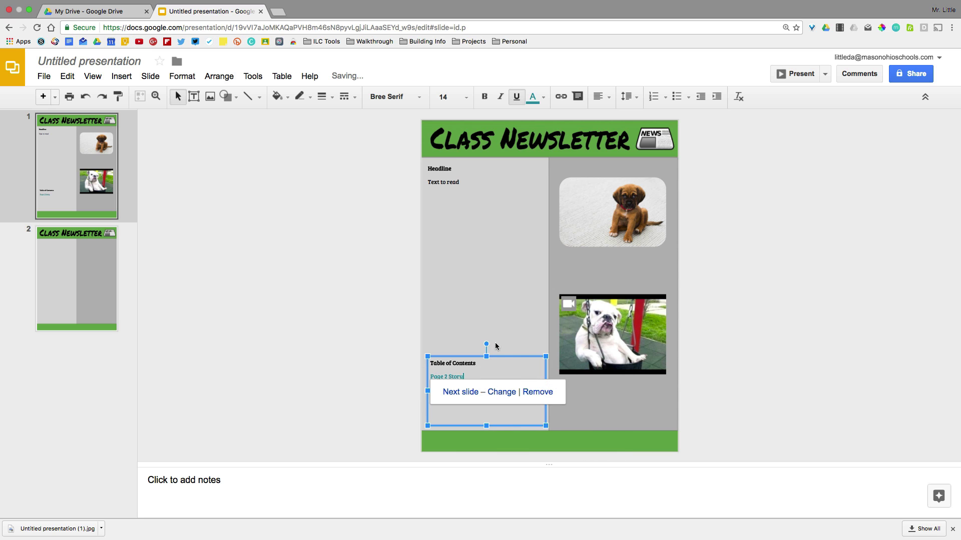
{"action": "left_click", "coordinate": [331, 329]}
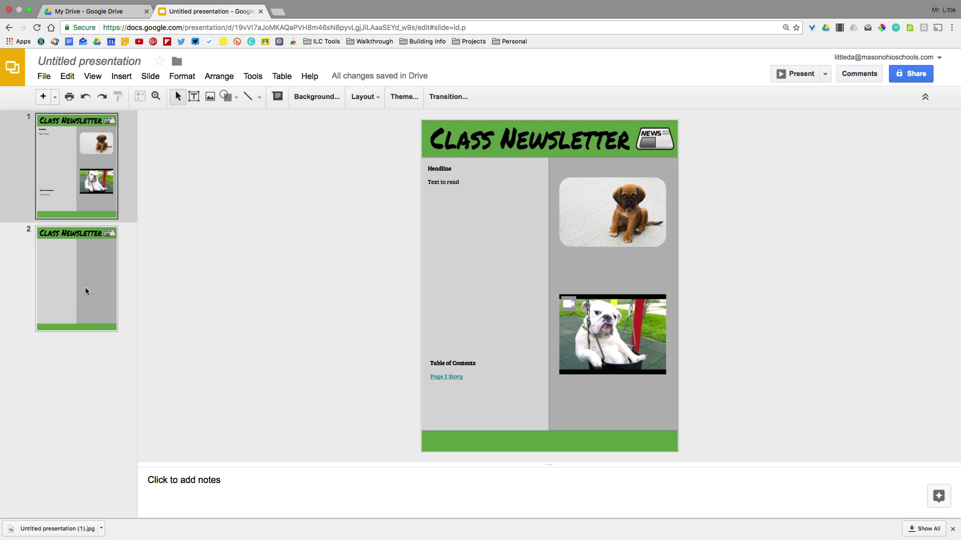
Add two more Title slide pages and return to slide 1.
{"action": "left_click", "coordinate": [55, 100]}
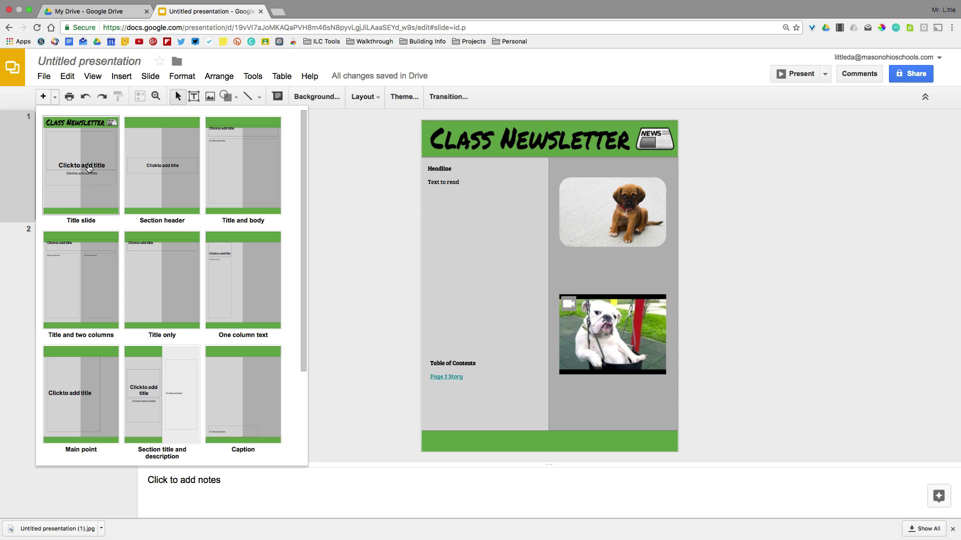
{"action": "left_click", "coordinate": [72, 129]}
{"action": "left_click", "coordinate": [55, 99]}
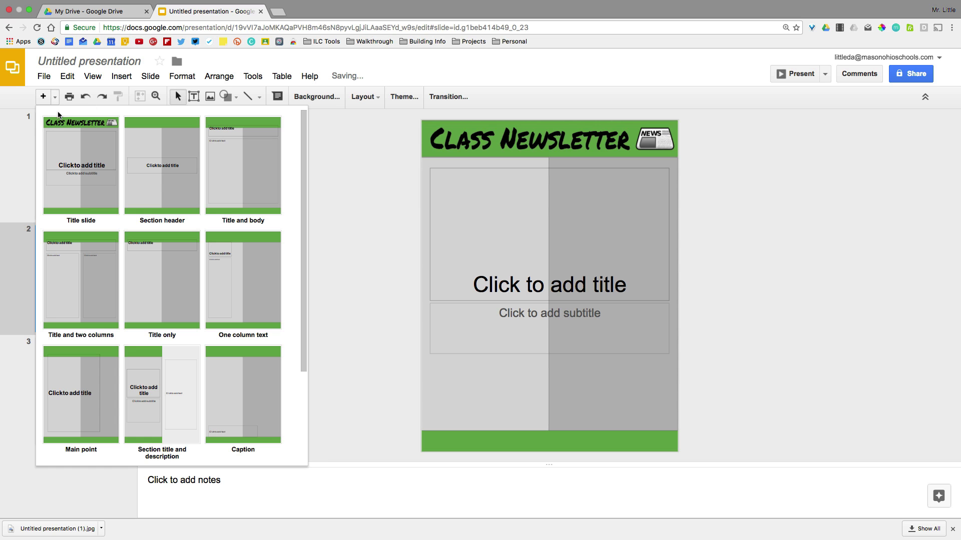
{"action": "left_click", "coordinate": [77, 149]}
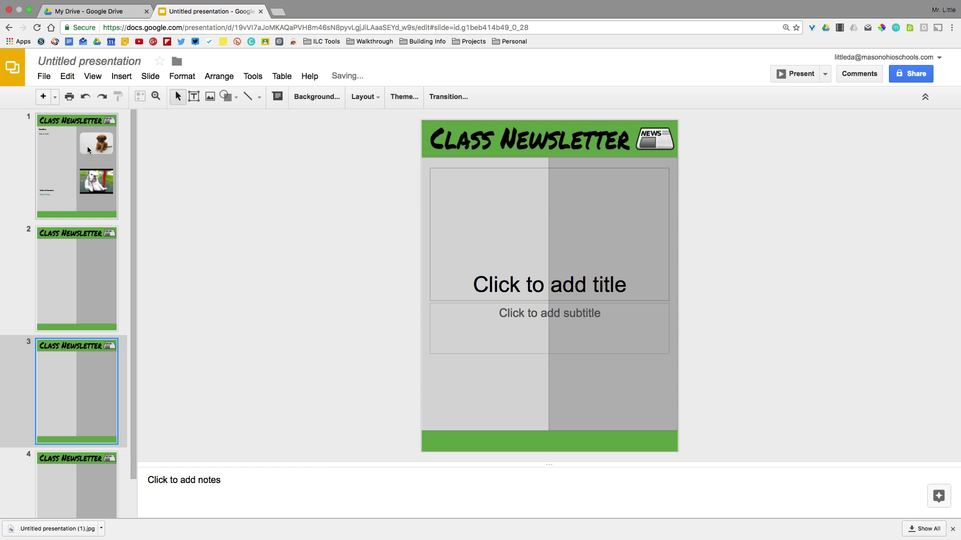
{"action": "left_click", "coordinate": [61, 176]}
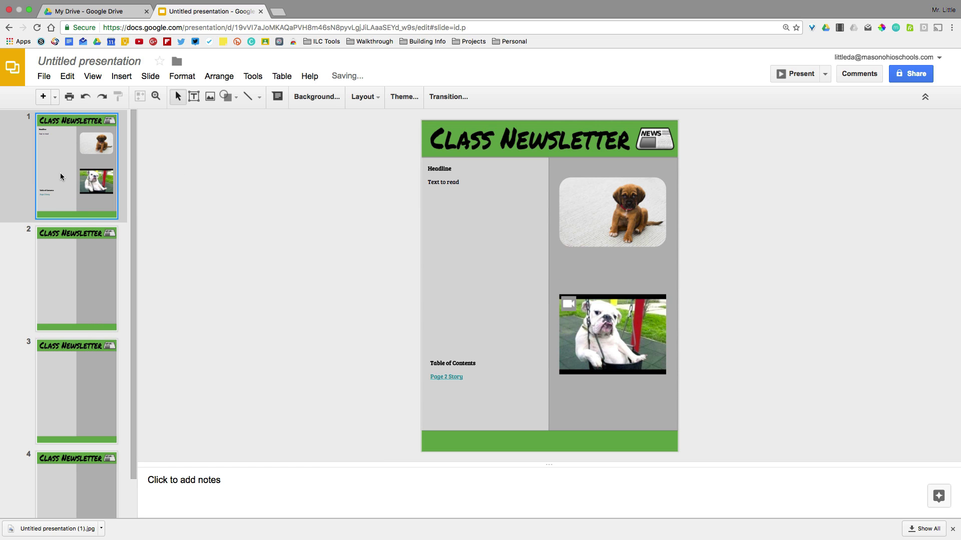
Add a 'Page 3 Story' line under Page 2 Story and link it to Slide 3.
{"action": "left_click", "coordinate": [466, 377]}
{"action": "key", "text": "Return"}
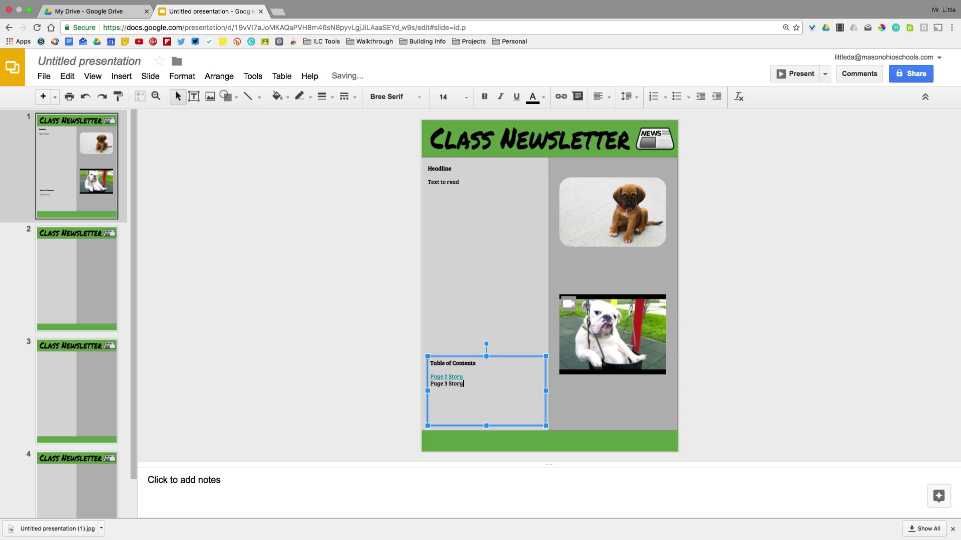
{"action": "key", "text": "super+shift+Left"}
{"action": "key", "text": "super+k"}
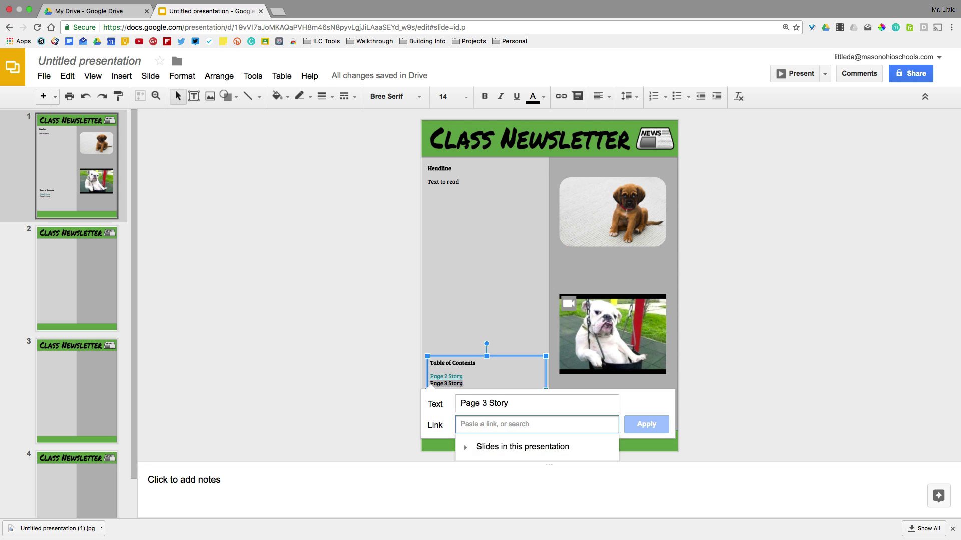
{"action": "left_click", "coordinate": [466, 449]}
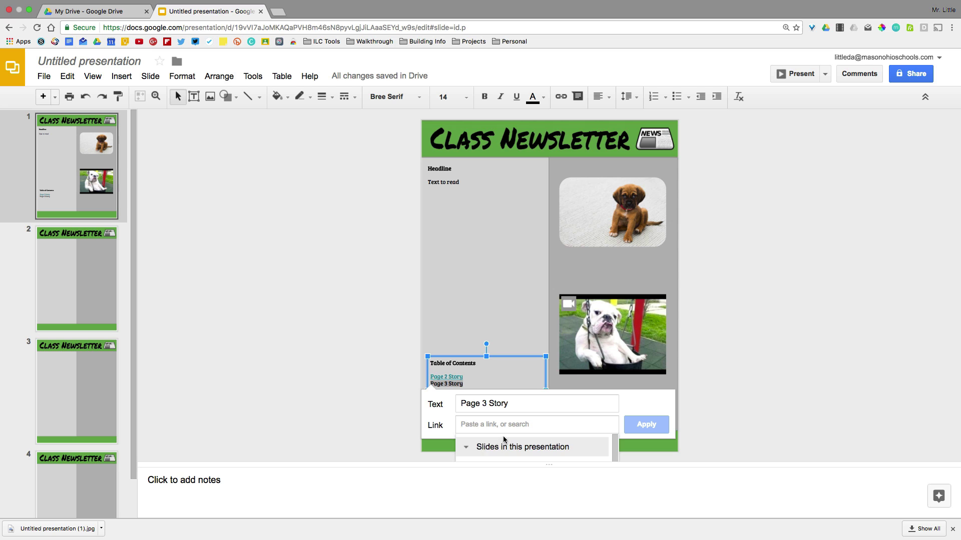
{"action": "scroll", "coordinate": [571, 448], "scroll_direction": "down", "scroll_amount": 2}
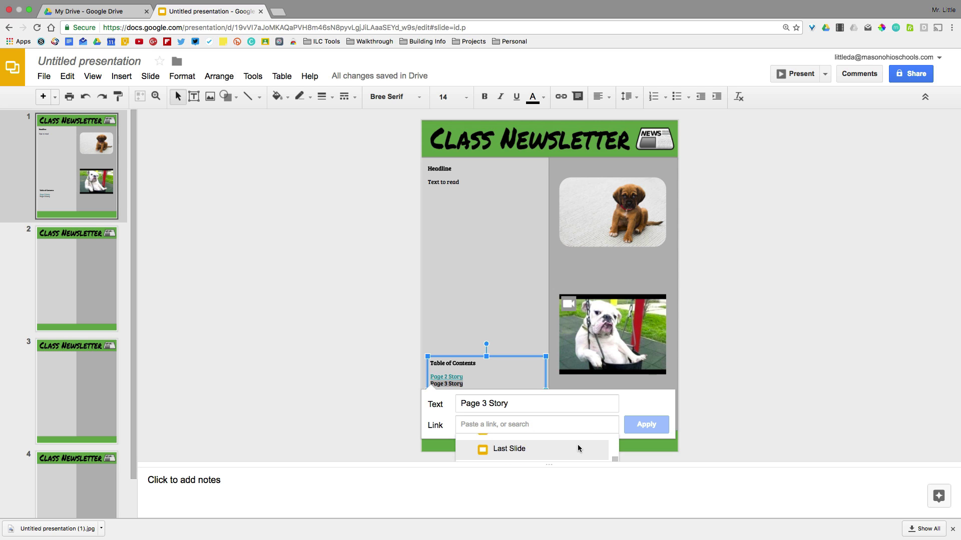
{"action": "scroll", "coordinate": [575, 445], "scroll_direction": "down", "scroll_amount": 3}
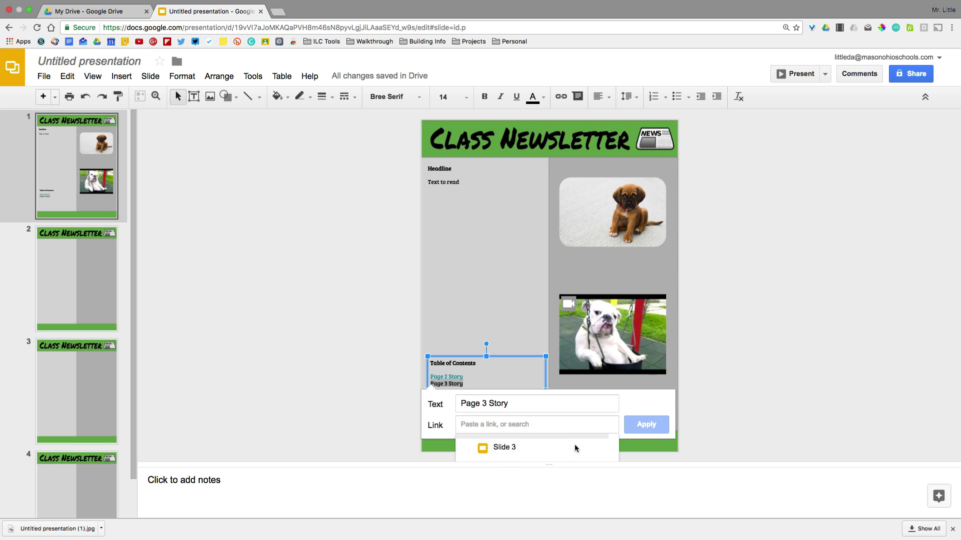
{"action": "left_click", "coordinate": [508, 449]}
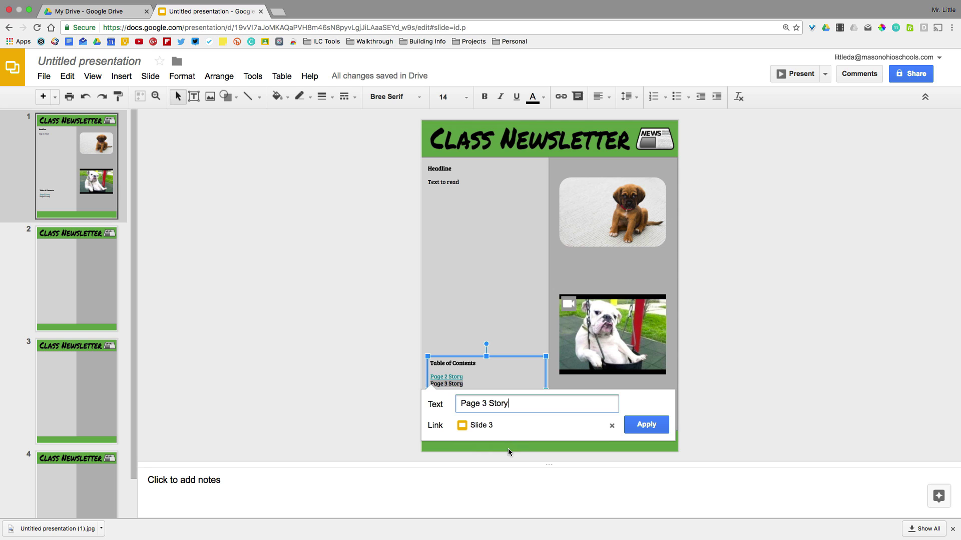
{"action": "left_click", "coordinate": [646, 425]}
{"action": "left_click", "coordinate": [352, 357]}
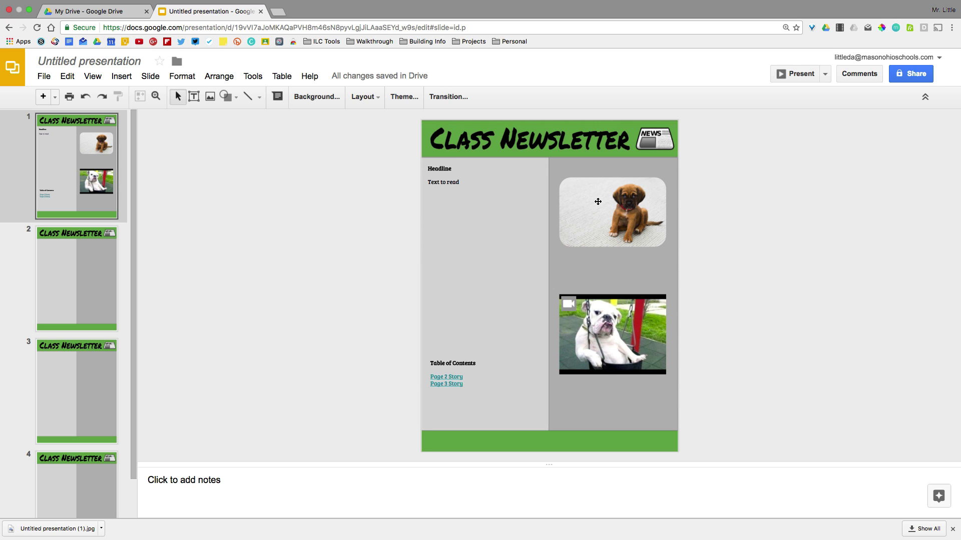
Link the puppy photo on slide 1 to Slide 2 of this presentation.
{"action": "left_click", "coordinate": [591, 203]}
{"action": "right_click", "coordinate": [591, 205]}
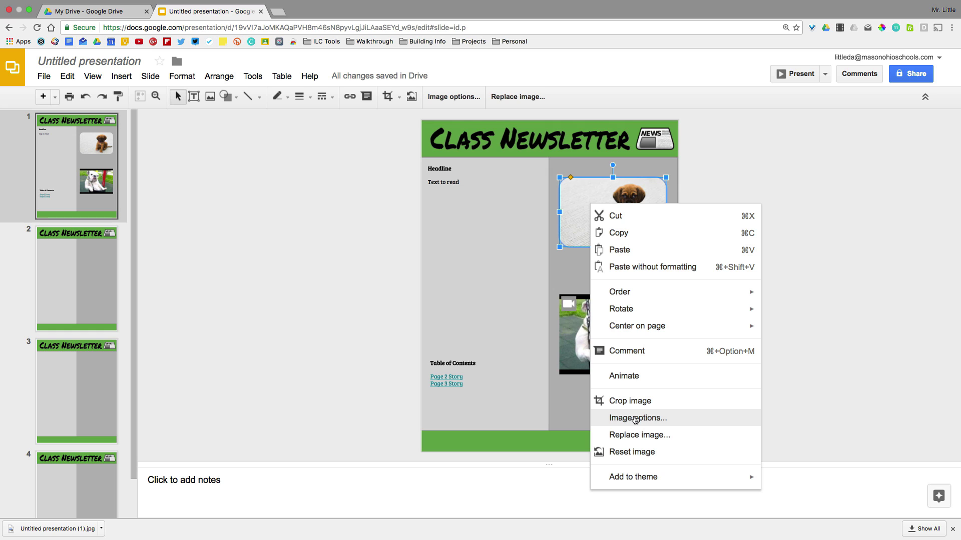
{"action": "left_click", "coordinate": [586, 196]}
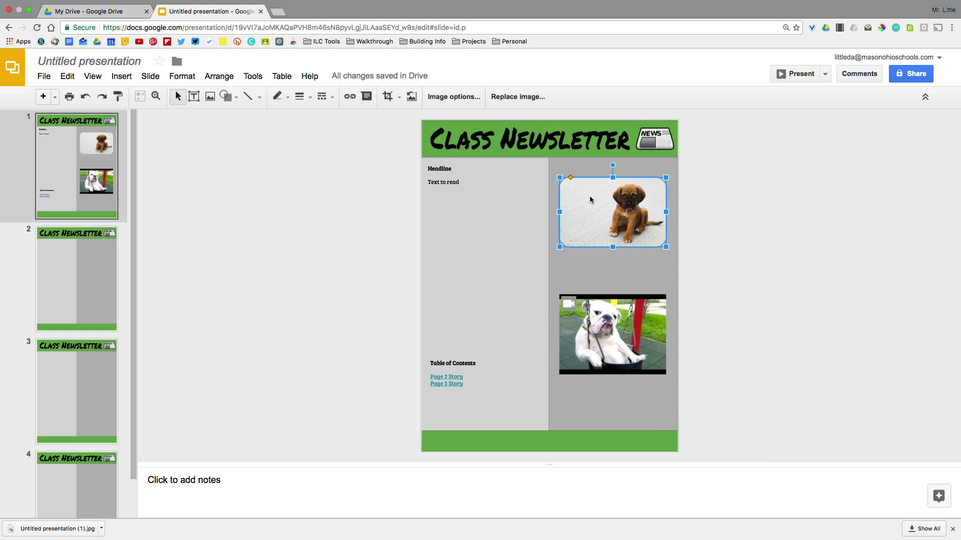
{"action": "key", "text": "super+k"}
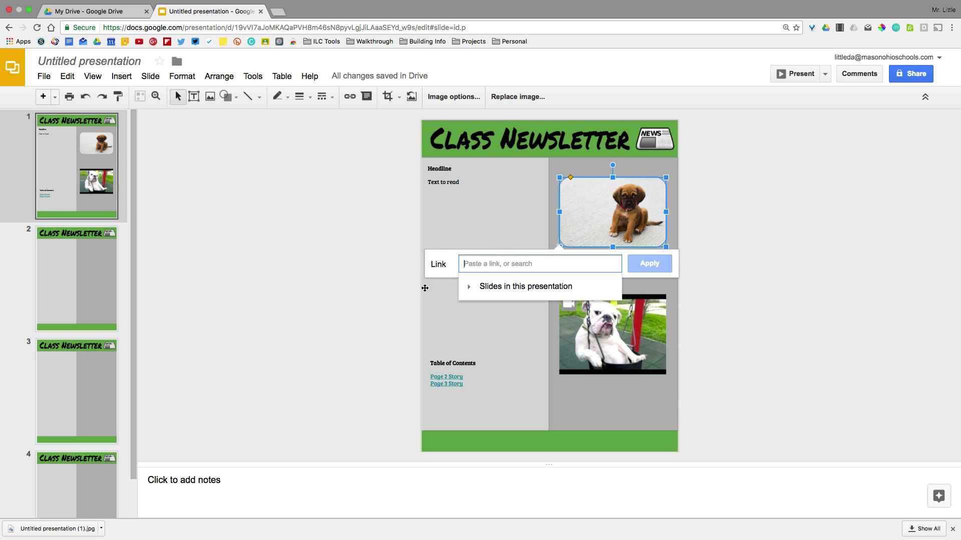
{"action": "left_click", "coordinate": [469, 288]}
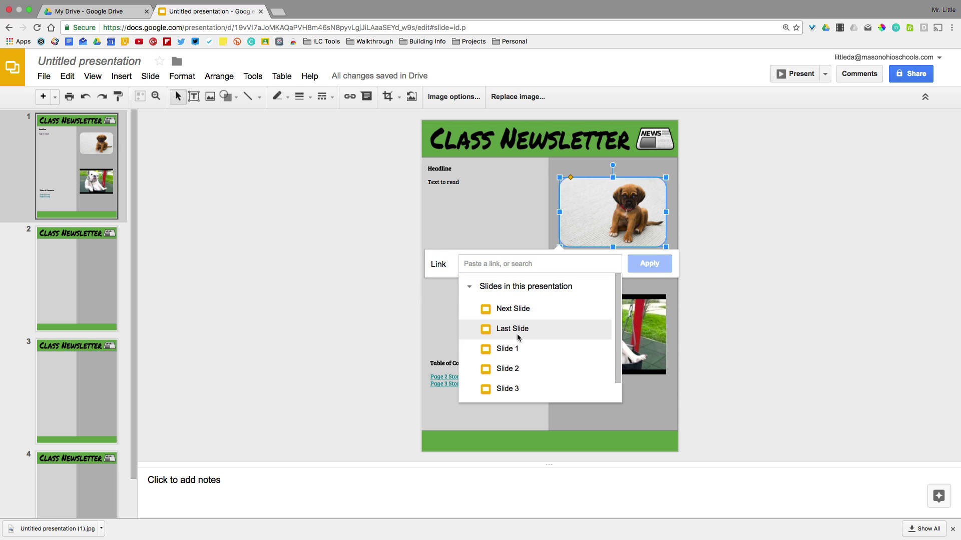
{"action": "left_click", "coordinate": [505, 369]}
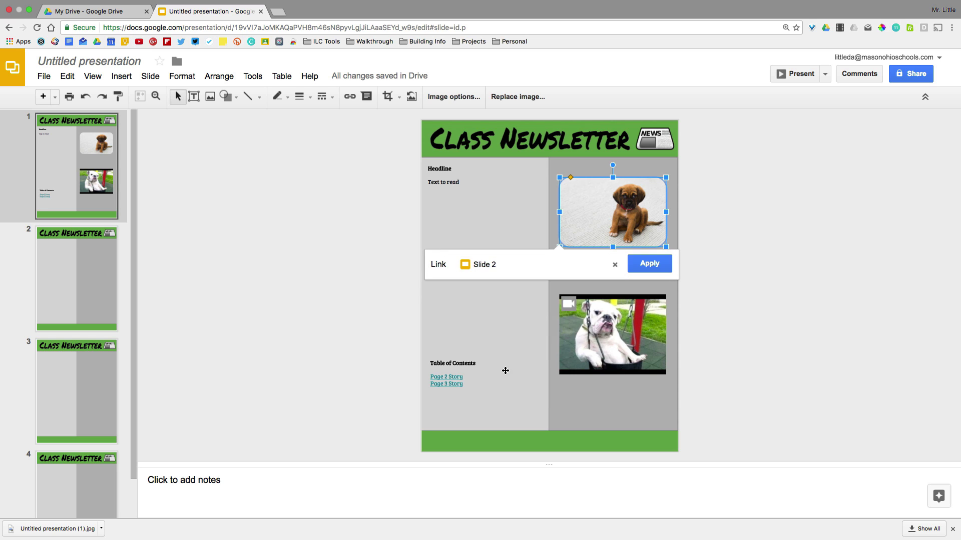
{"action": "left_click", "coordinate": [657, 267]}
{"action": "left_click", "coordinate": [729, 289]}
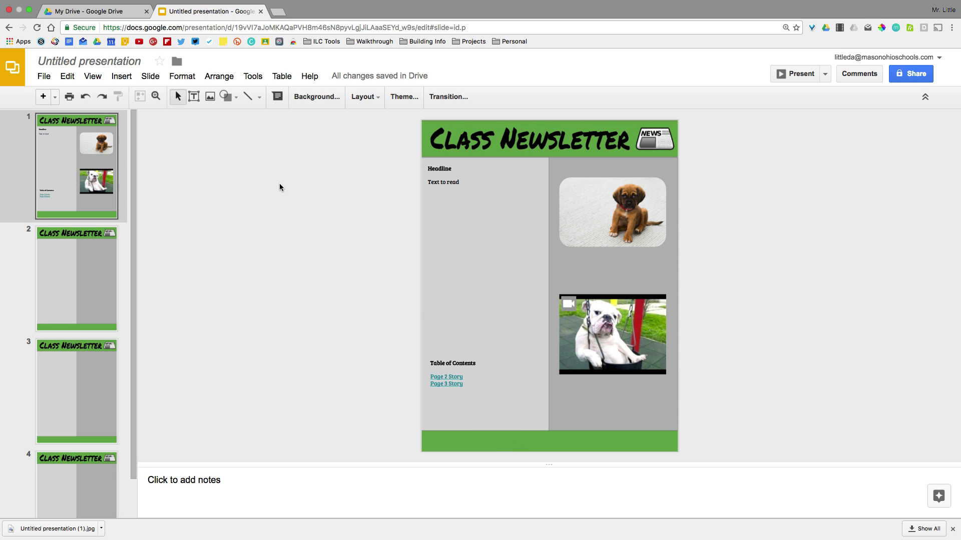
Add a text box across the green footer reading 'Click to return to first page'.
{"action": "left_click", "coordinate": [194, 98]}
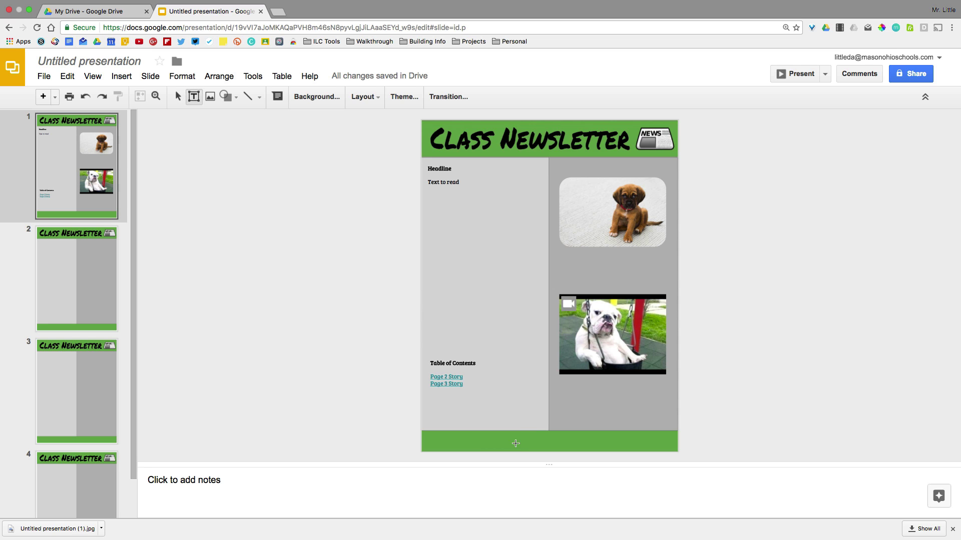
{"action": "left_click_drag", "start_coordinate": [509, 436], "coordinate": [668, 448]}
{"action": "left_click_drag", "start_coordinate": [589, 435], "coordinate": [589, 452]}
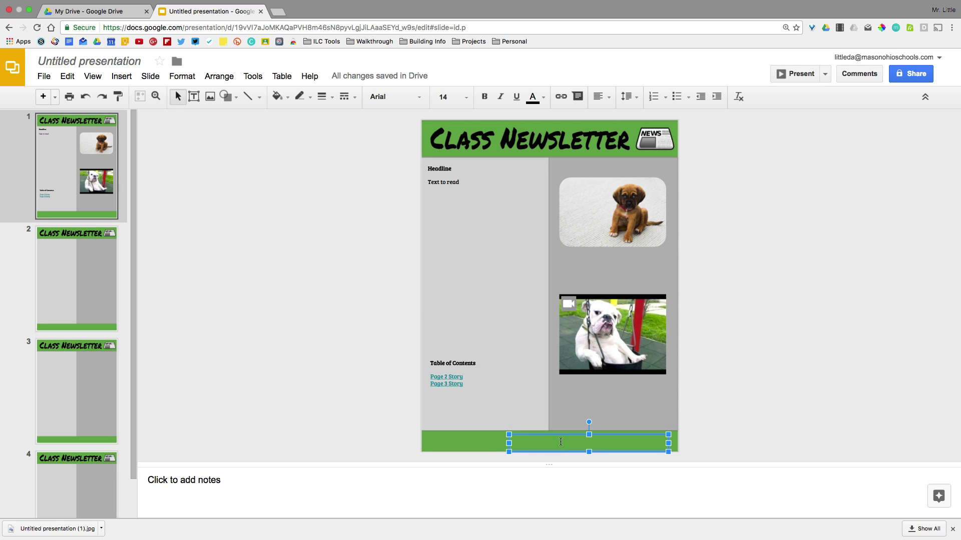
{"action": "type", "text": "Click to ret"}
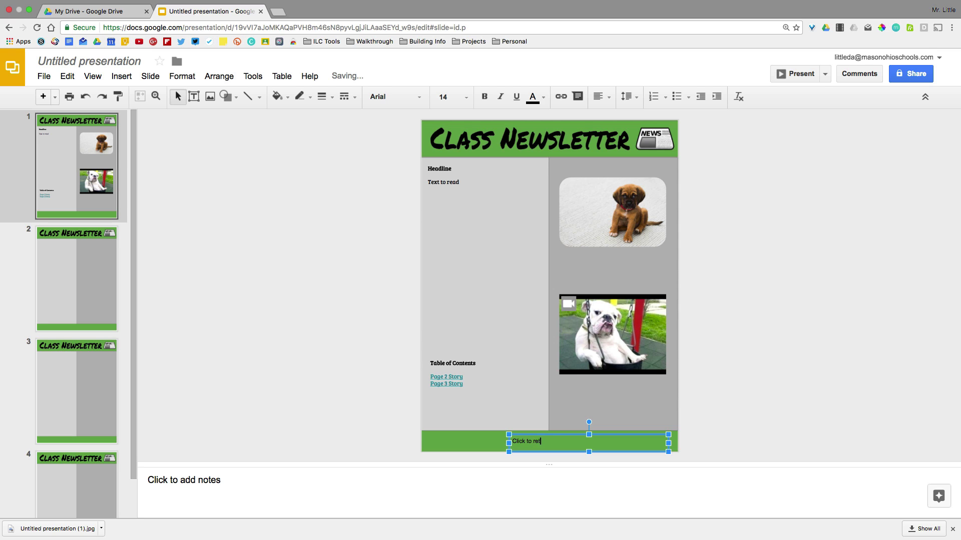
{"action": "type", "text": "urn to first page"}
{"action": "left_click", "coordinate": [719, 433]}
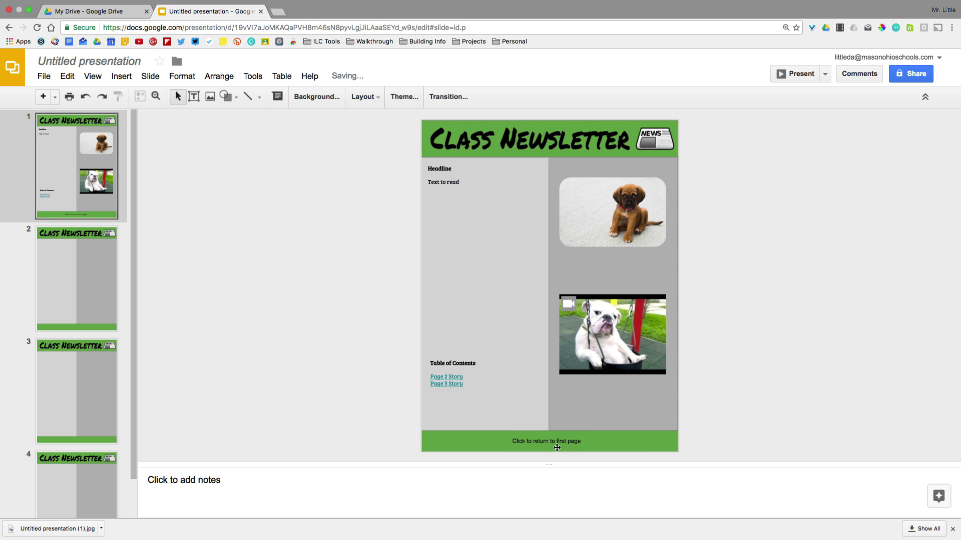
Format the footer text white, bold, Bree Serif, size 18 and right-aligned.
{"action": "triple_click", "coordinate": [559, 441]}
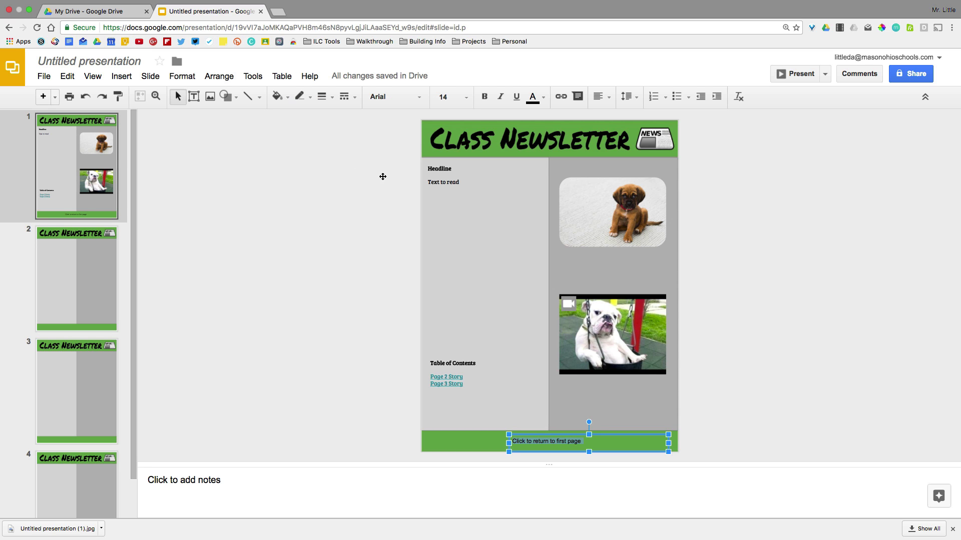
{"action": "left_click", "coordinate": [541, 100]}
{"action": "left_click", "coordinate": [636, 145]}
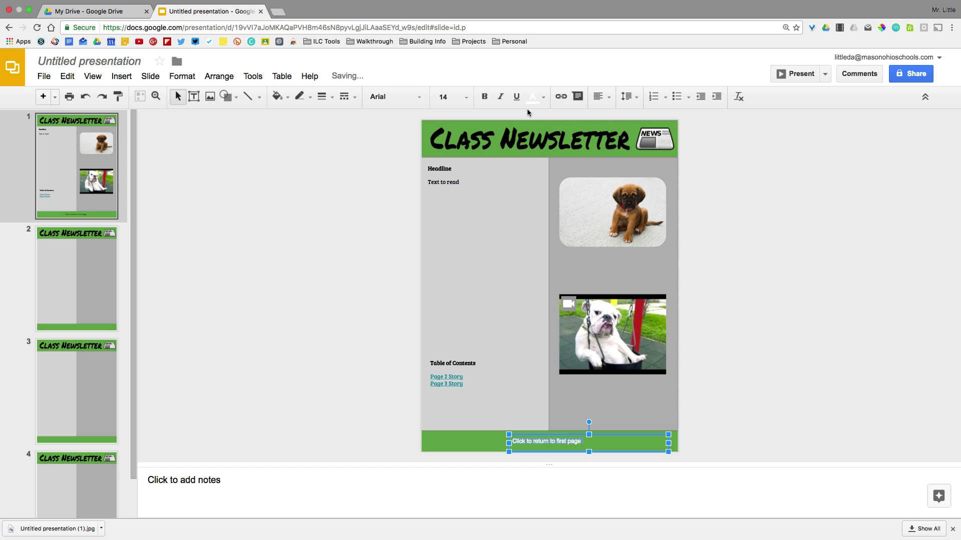
{"action": "left_click", "coordinate": [484, 97]}
{"action": "left_click", "coordinate": [396, 97]}
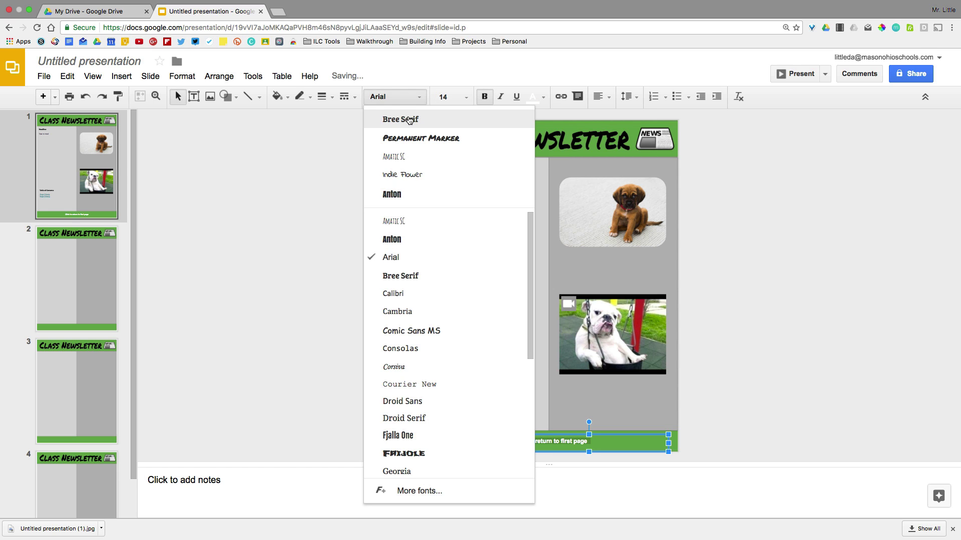
{"action": "left_click", "coordinate": [409, 120]}
{"action": "left_click", "coordinate": [444, 96]}
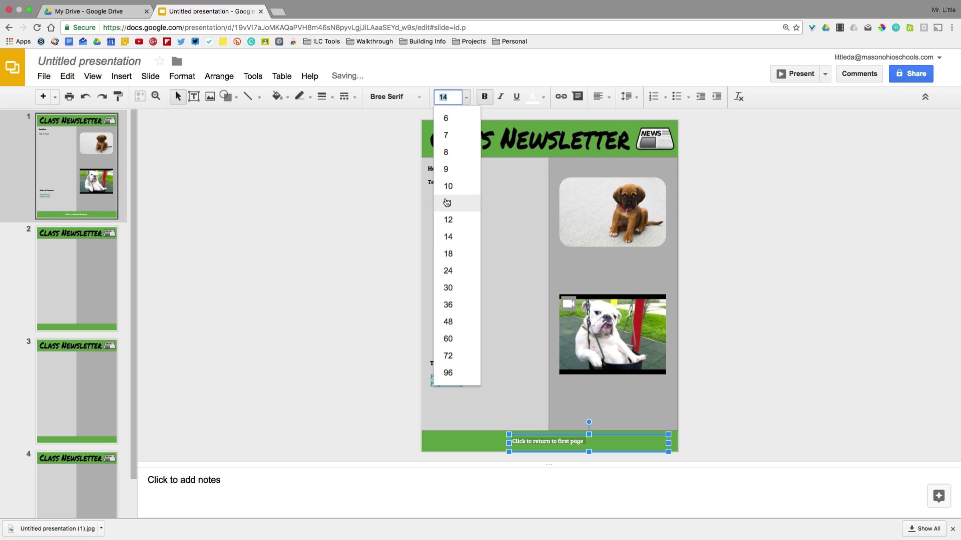
{"action": "left_click", "coordinate": [448, 254]}
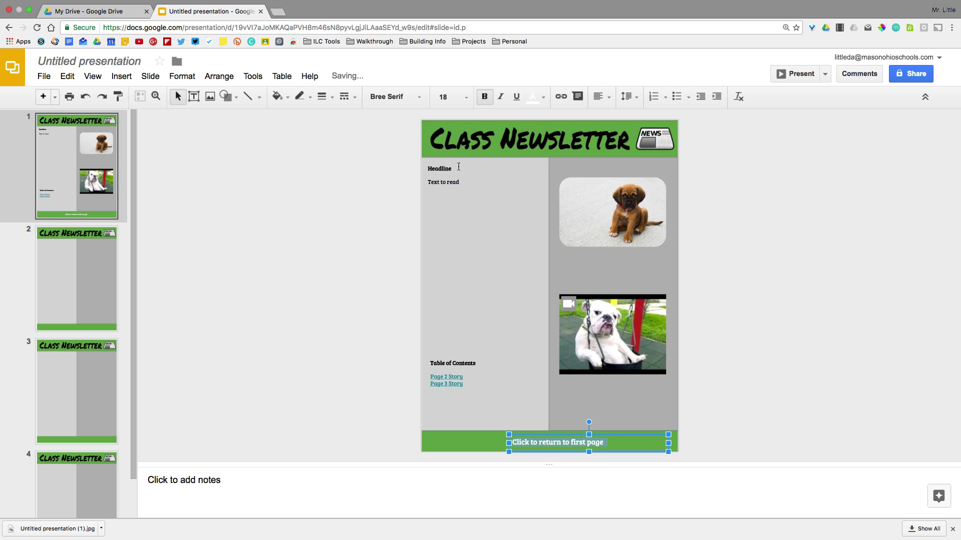
{"action": "left_click", "coordinate": [606, 98]}
{"action": "left_click", "coordinate": [636, 118]}
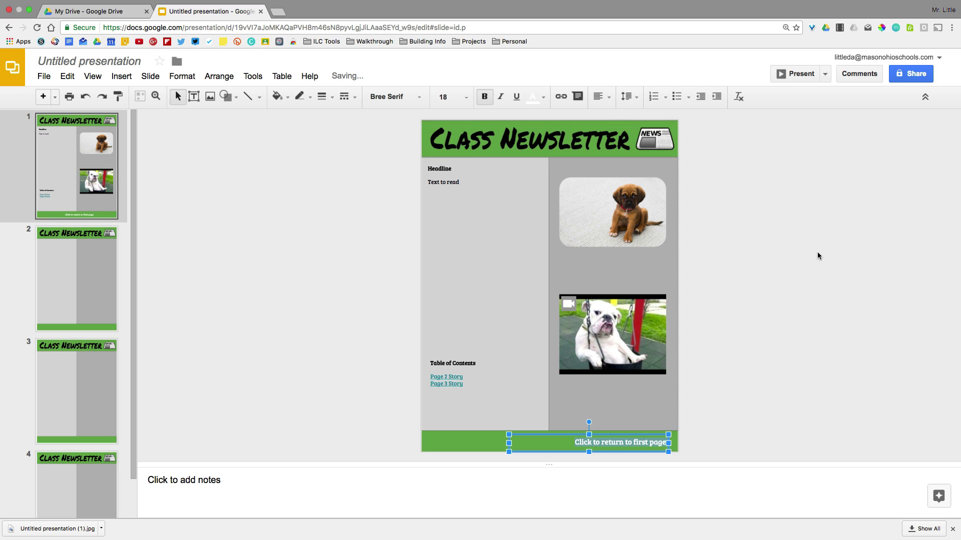
Select the word 'return' in the footer and bring up the link box.
{"action": "left_click", "coordinate": [734, 299]}
{"action": "double_click", "coordinate": [609, 443]}
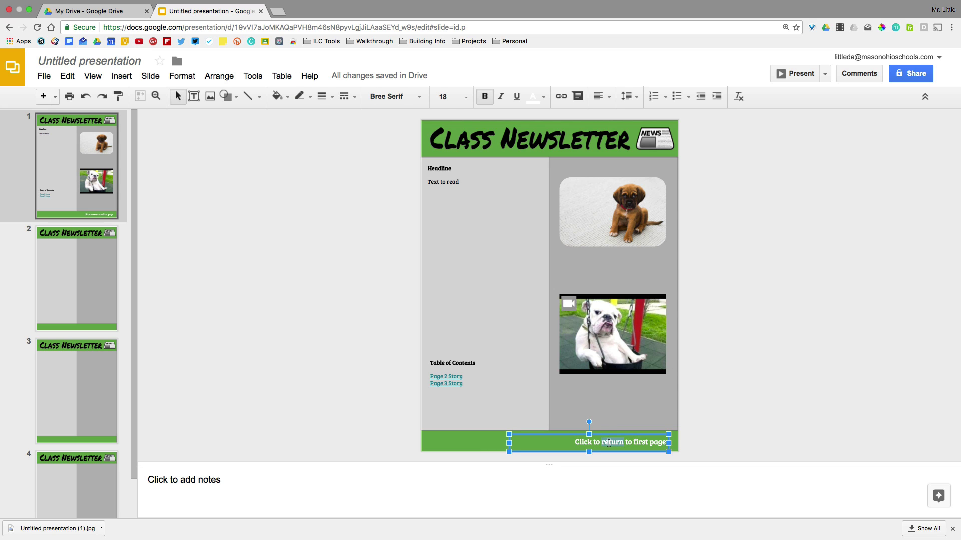
{"action": "key", "text": "super+k"}
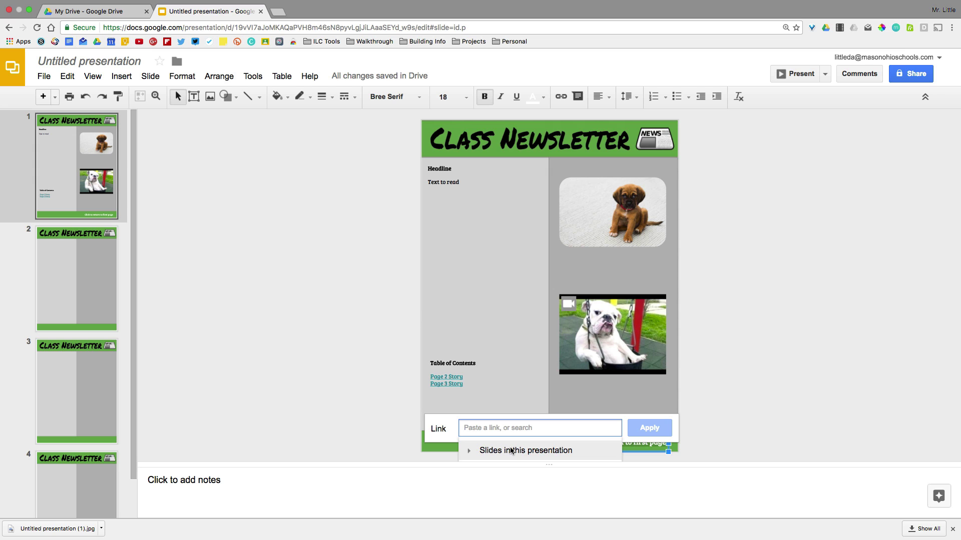
Attempt linking the footer text, shrink the notes area and zoom in on slide 1.
{"action": "left_click", "coordinate": [471, 453]}
{"action": "scroll", "coordinate": [500, 452], "scroll_direction": "down", "scroll_amount": 2}
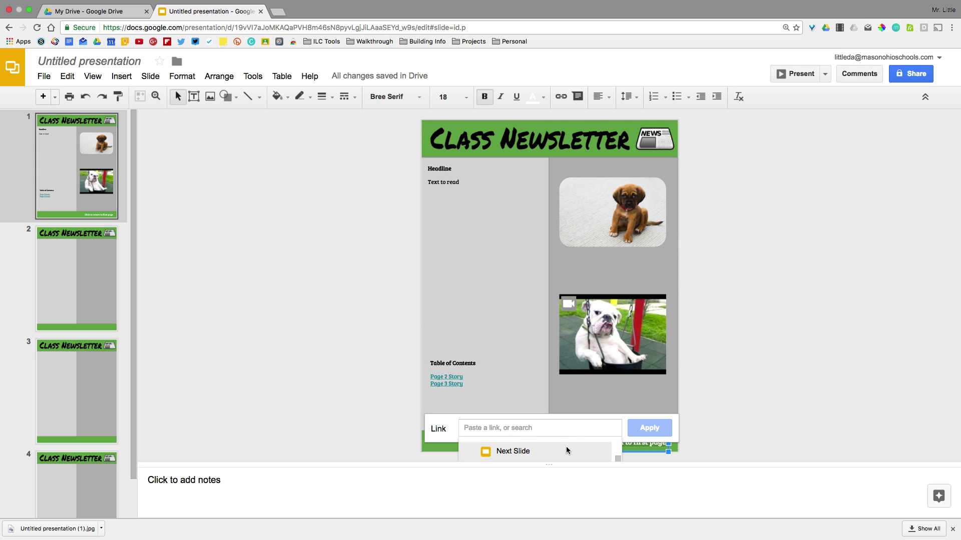
{"action": "left_click", "coordinate": [549, 467]}
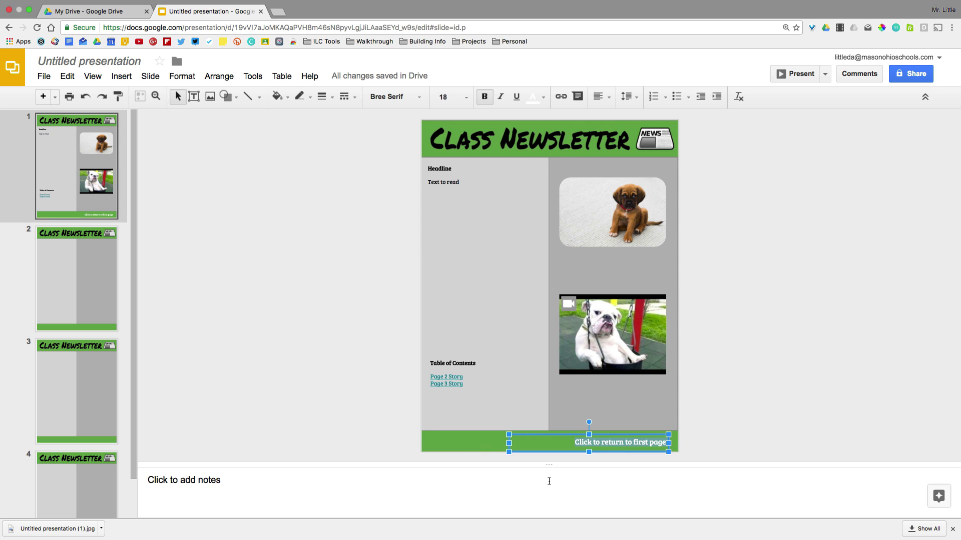
{"action": "left_click_drag", "start_coordinate": [550, 467], "coordinate": [553, 489]}
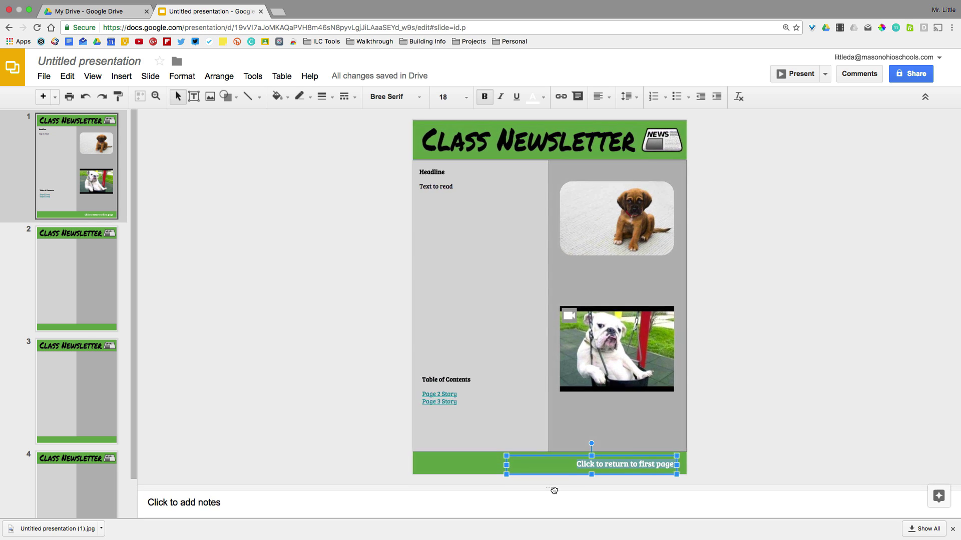
{"action": "right_click", "coordinate": [611, 475]}
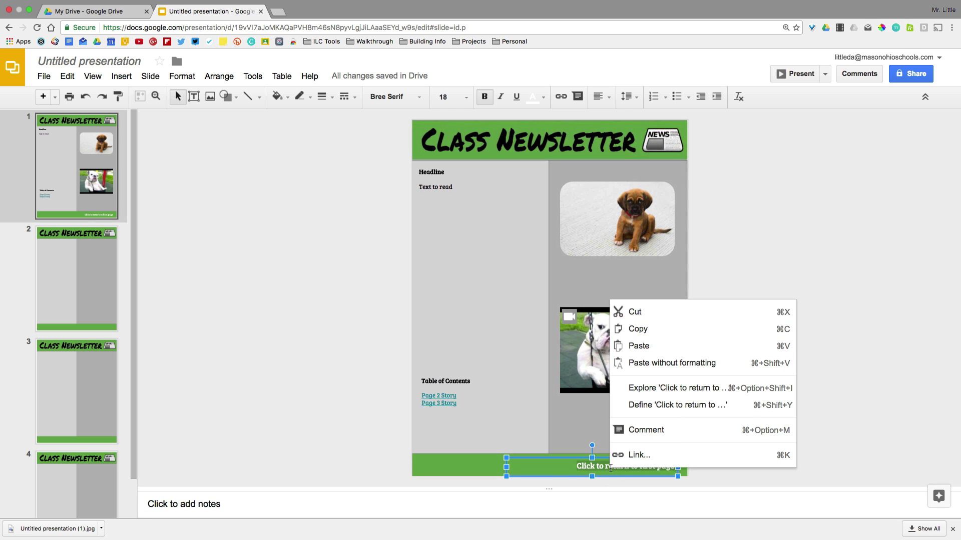
{"action": "left_click", "coordinate": [635, 456]}
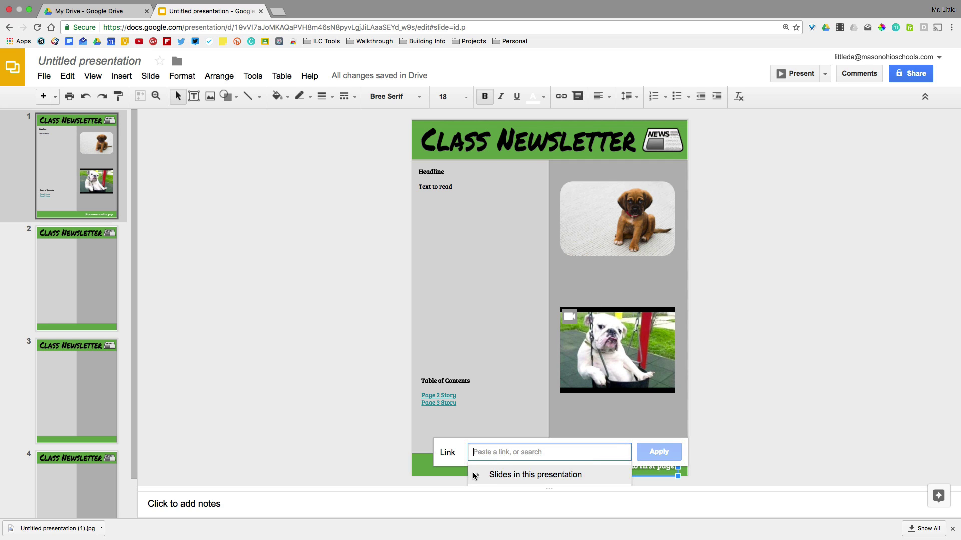
{"action": "left_click", "coordinate": [479, 475]}
{"action": "scroll", "coordinate": [528, 474], "scroll_direction": "down", "scroll_amount": 1}
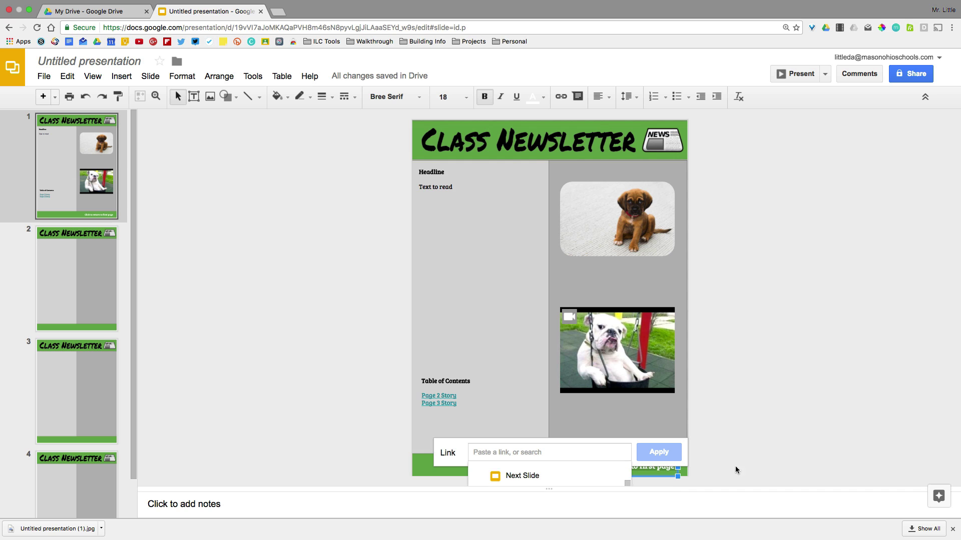
{"action": "left_click", "coordinate": [743, 433]}
{"action": "key", "text": "Down"}
{"action": "key", "text": "Up"}
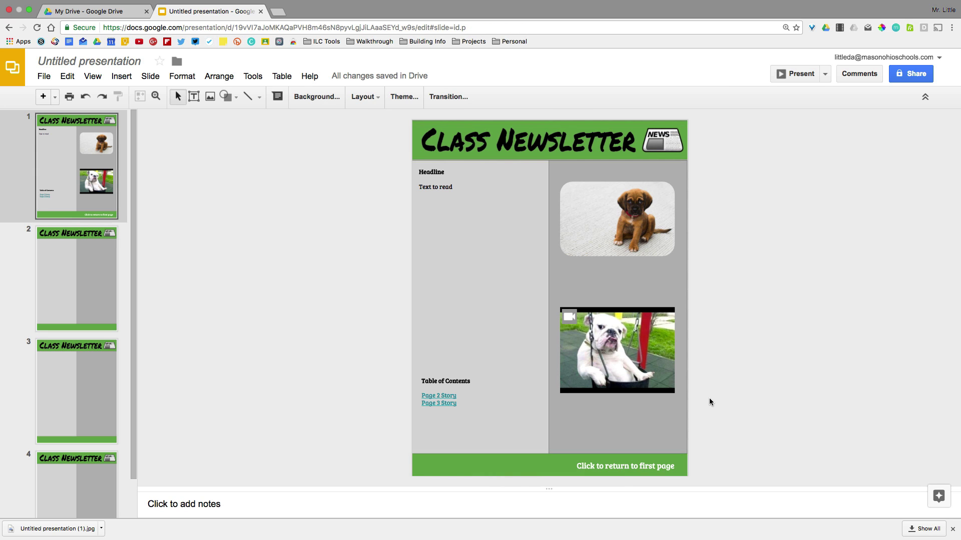
{"action": "key", "text": "super+equal"}
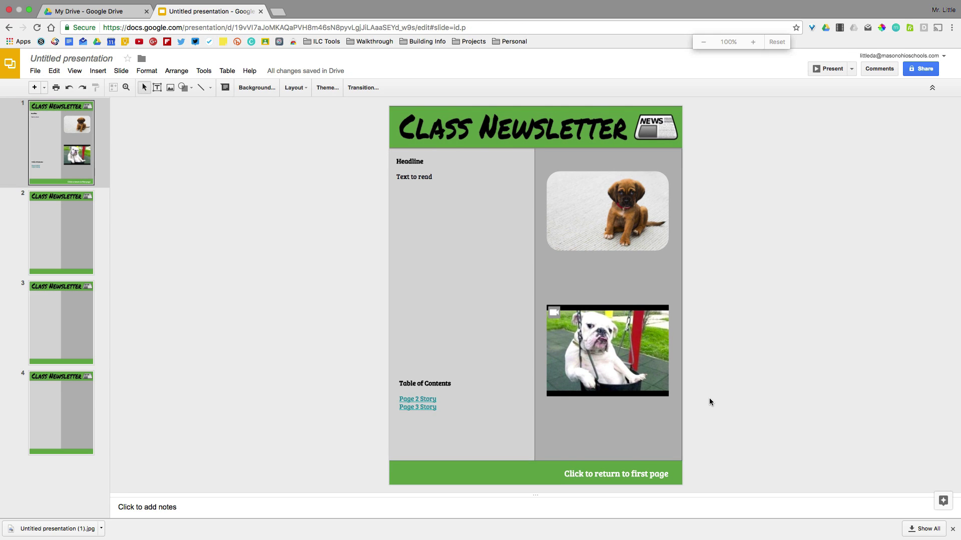
{"action": "key", "text": "super+equal"}
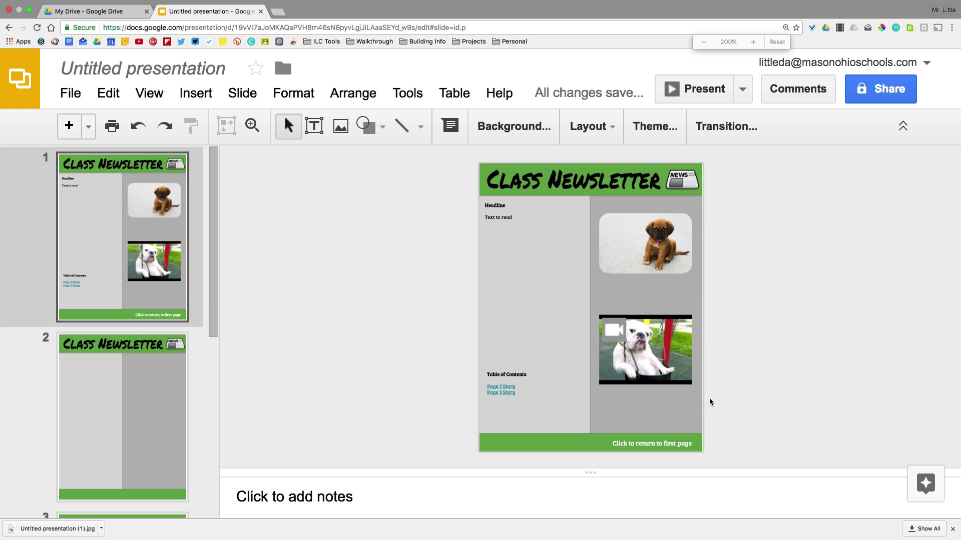
Move the 'Click to return to first page' text box up beside the puppy photo.
{"action": "left_click", "coordinate": [634, 444]}
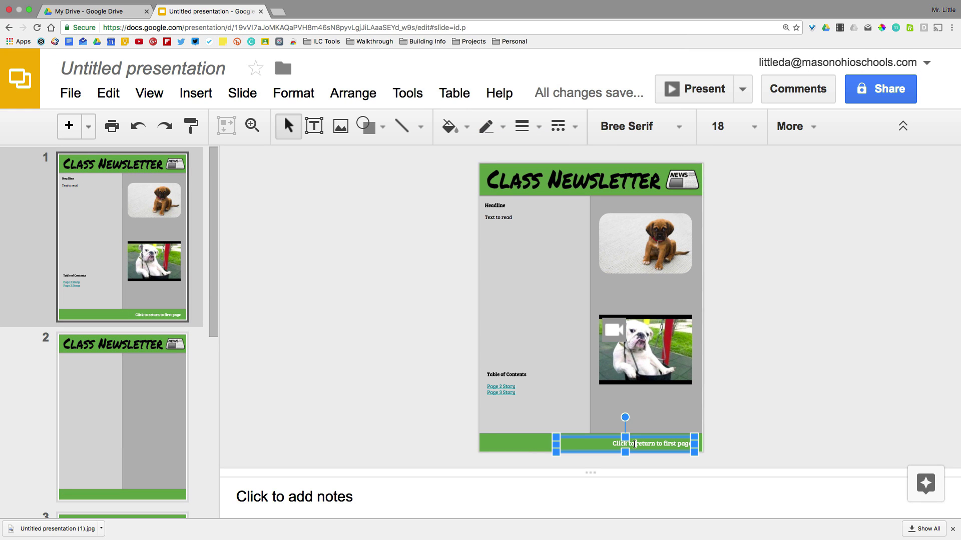
{"action": "key", "text": "super+l"}
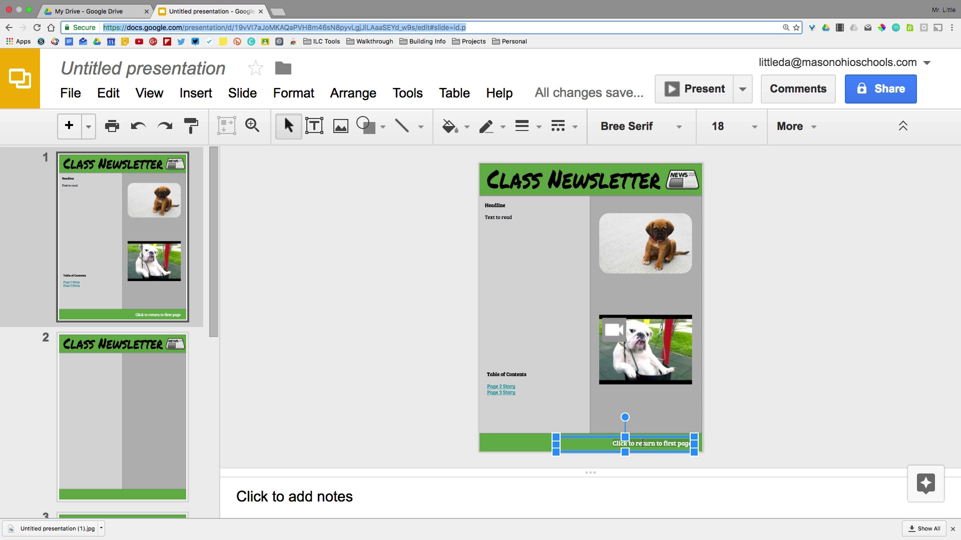
{"action": "left_click", "coordinate": [642, 444]}
{"action": "key", "text": "super+k"}
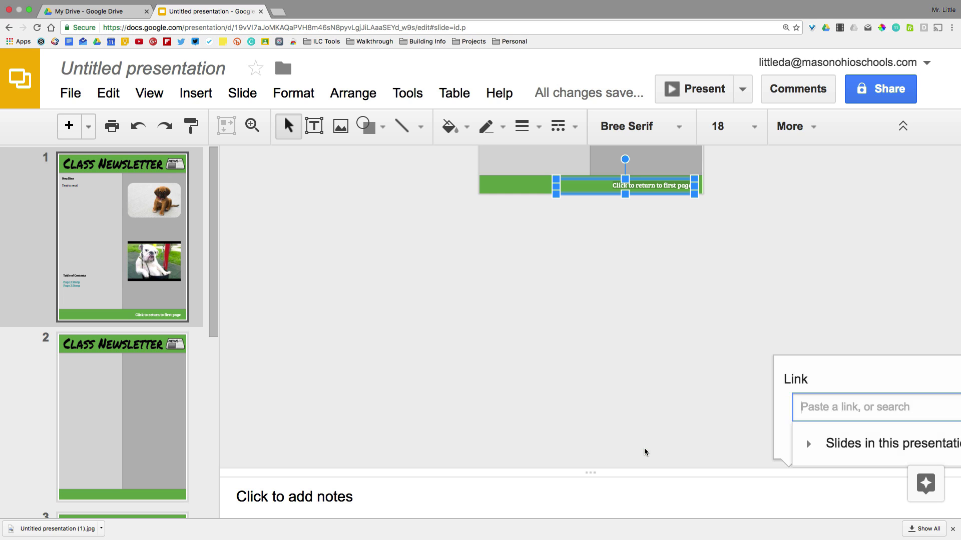
{"action": "left_click", "coordinate": [810, 445]}
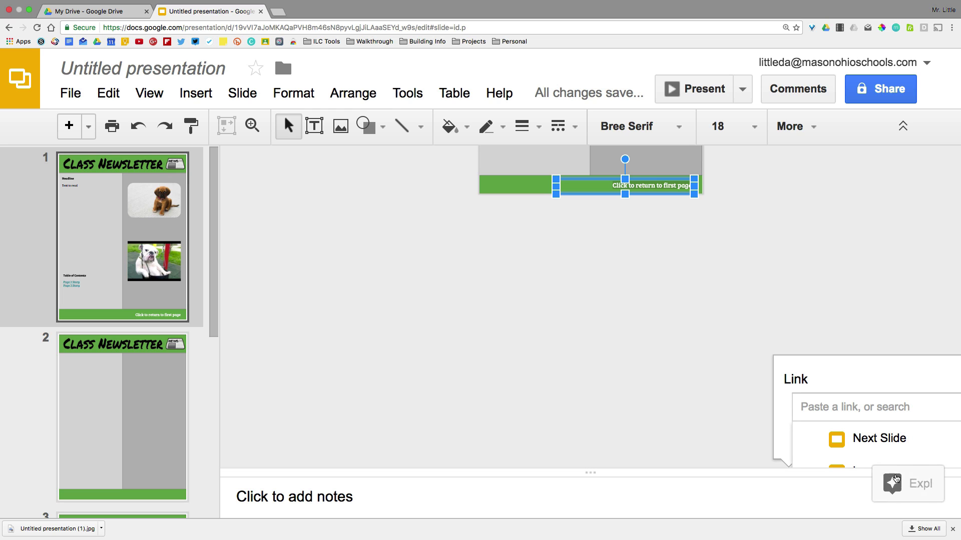
{"action": "left_click", "coordinate": [819, 473]}
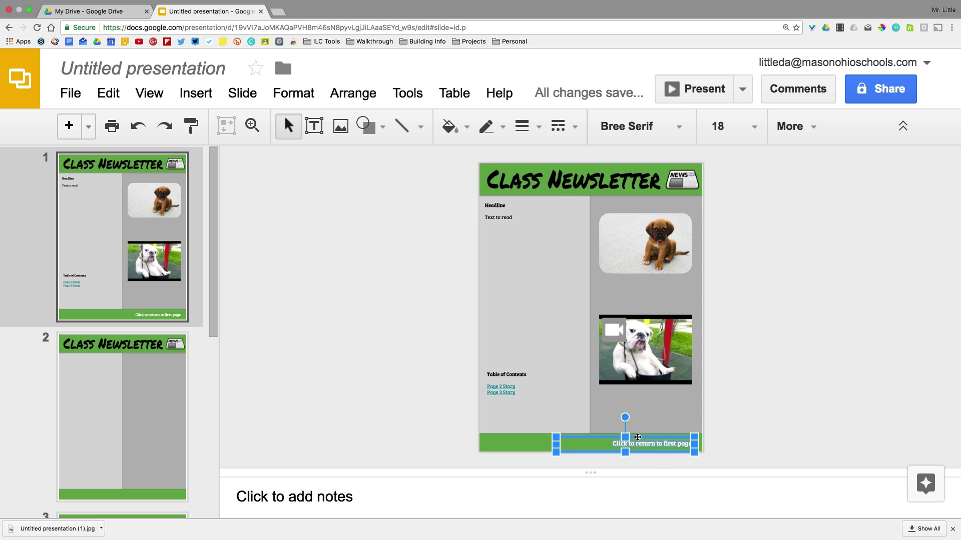
{"action": "left_click_drag", "start_coordinate": [635, 436], "coordinate": [562, 258]}
Link the 'Click to return to first page' text to Slide 1.
{"action": "triple_click", "coordinate": [563, 255]}
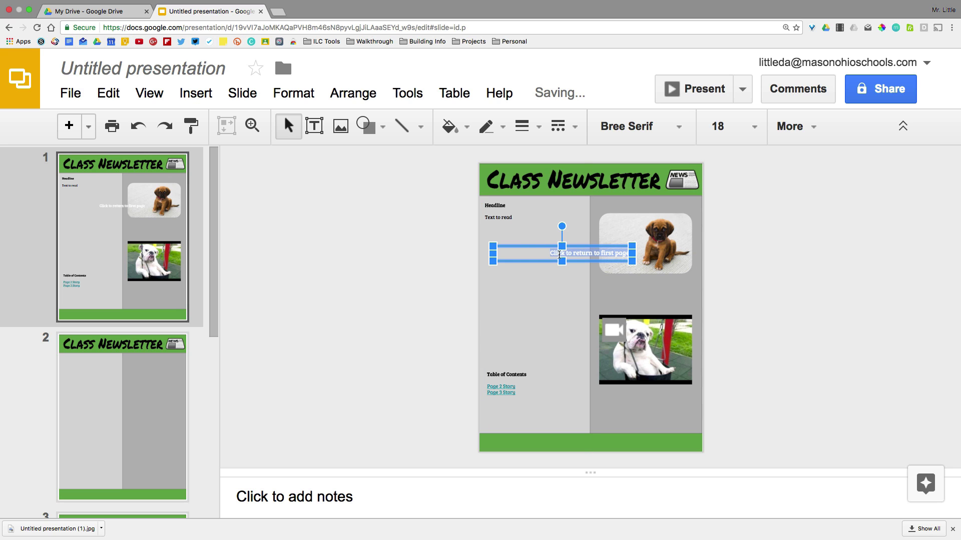
{"action": "key", "text": "ctrl+k"}
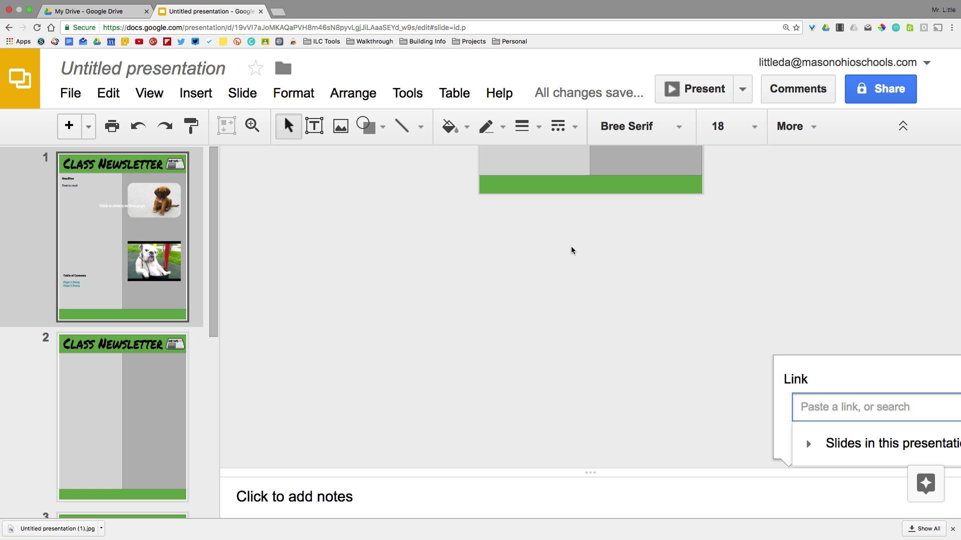
{"action": "key", "text": "super+minus"}
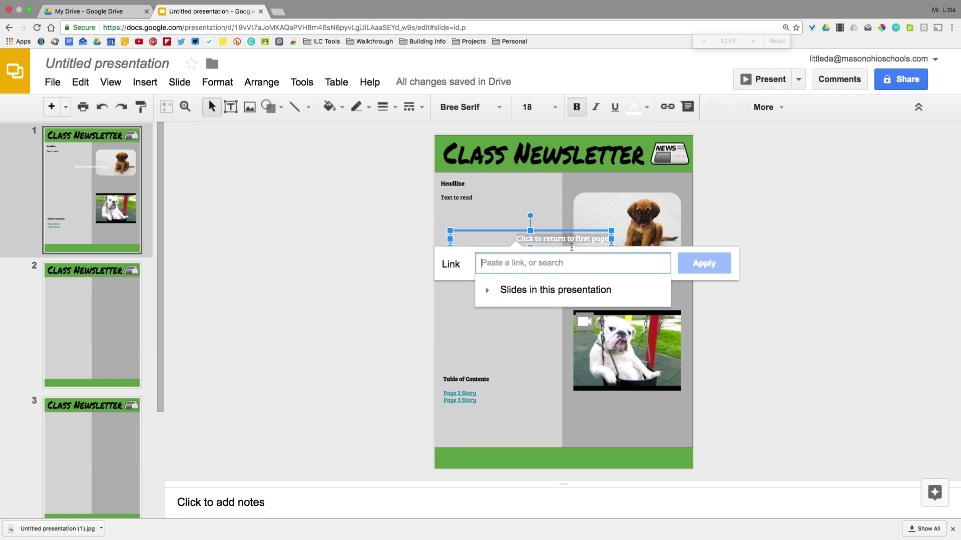
{"action": "left_click", "coordinate": [491, 274]}
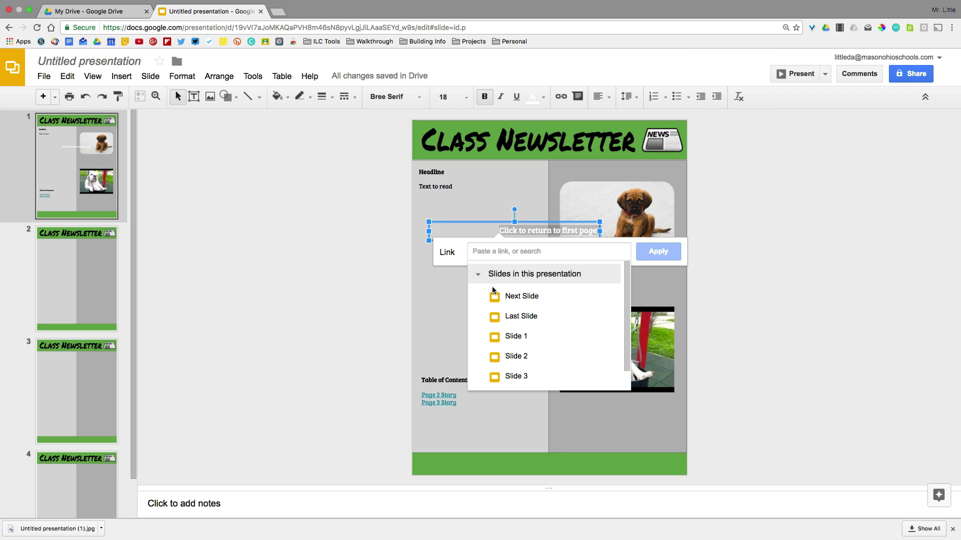
{"action": "left_click", "coordinate": [512, 335]}
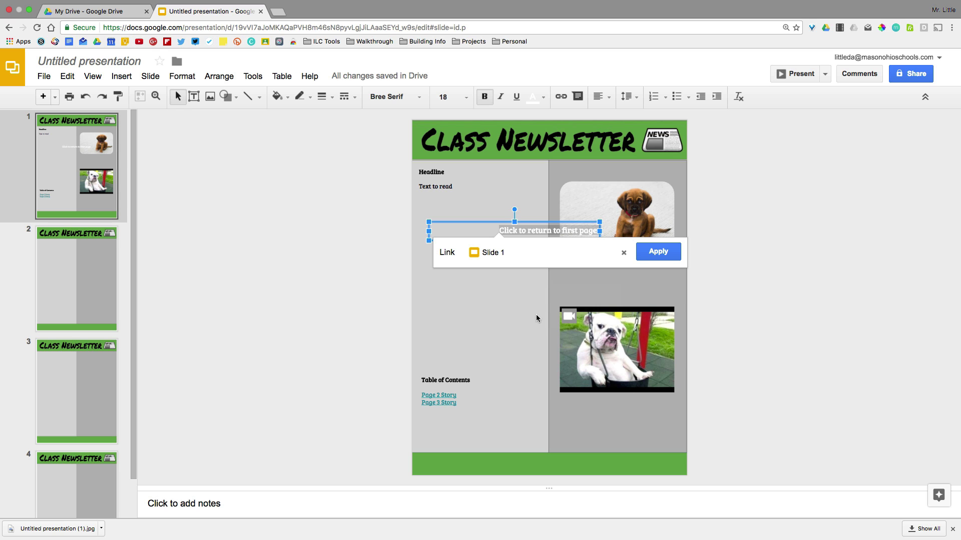
{"action": "left_click", "coordinate": [658, 251]}
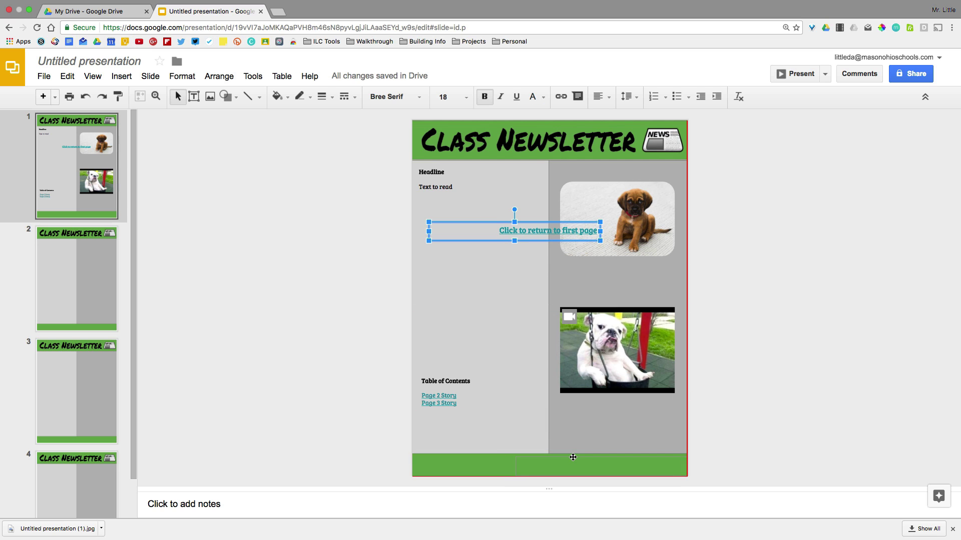
Move the linked text box back into the green footer and make its text white.
{"action": "left_click_drag", "start_coordinate": [572, 456], "coordinate": [573, 458]}
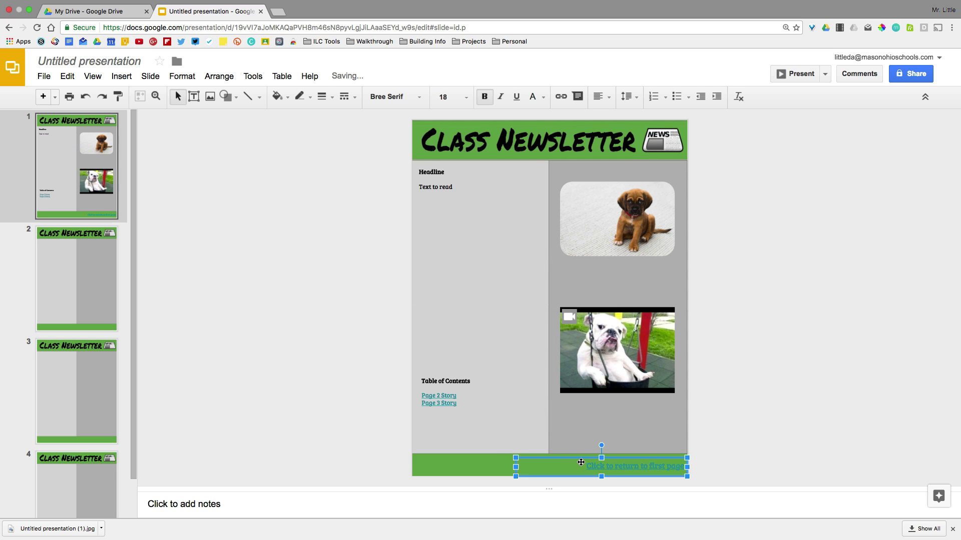
{"action": "left_click", "coordinate": [619, 466]}
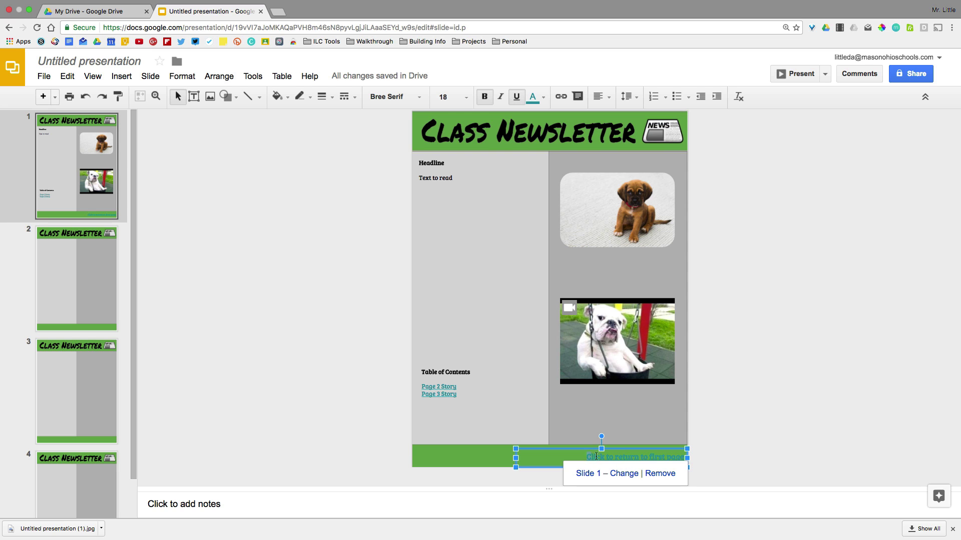
{"action": "left_click_drag", "start_coordinate": [595, 457], "coordinate": [690, 458]}
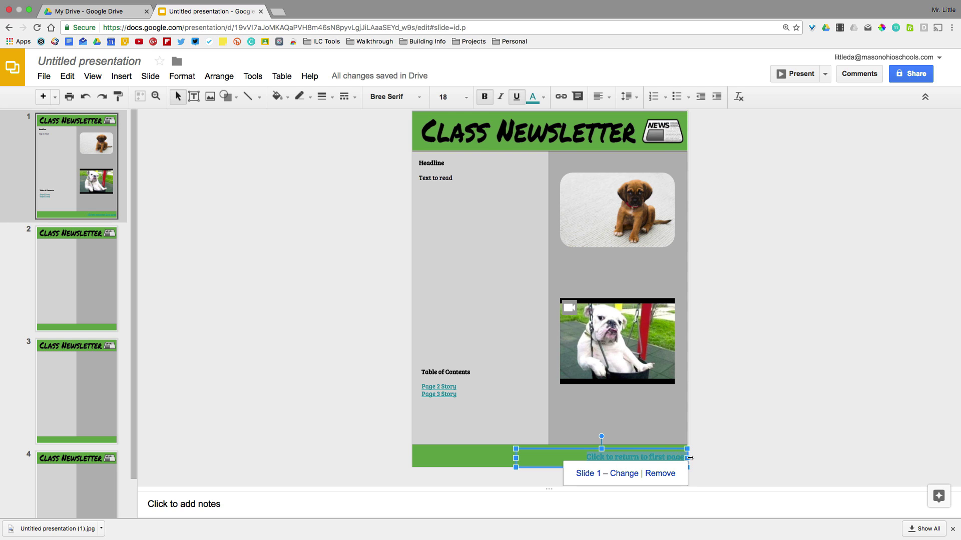
{"action": "left_click", "coordinate": [543, 99]}
{"action": "left_click", "coordinate": [638, 146]}
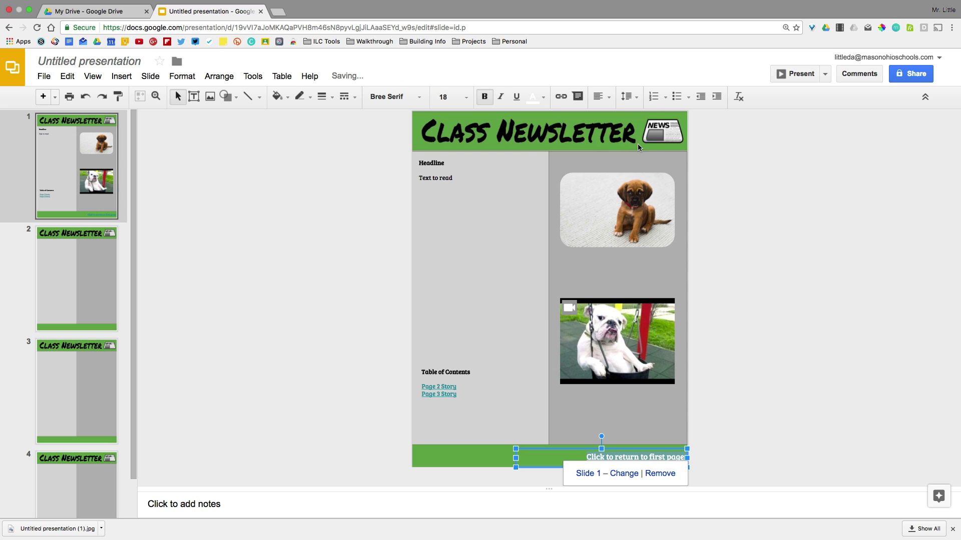
Copy the footer link text box and move to slide 2.
{"action": "left_click", "coordinate": [746, 332]}
{"action": "left_click", "coordinate": [583, 459]}
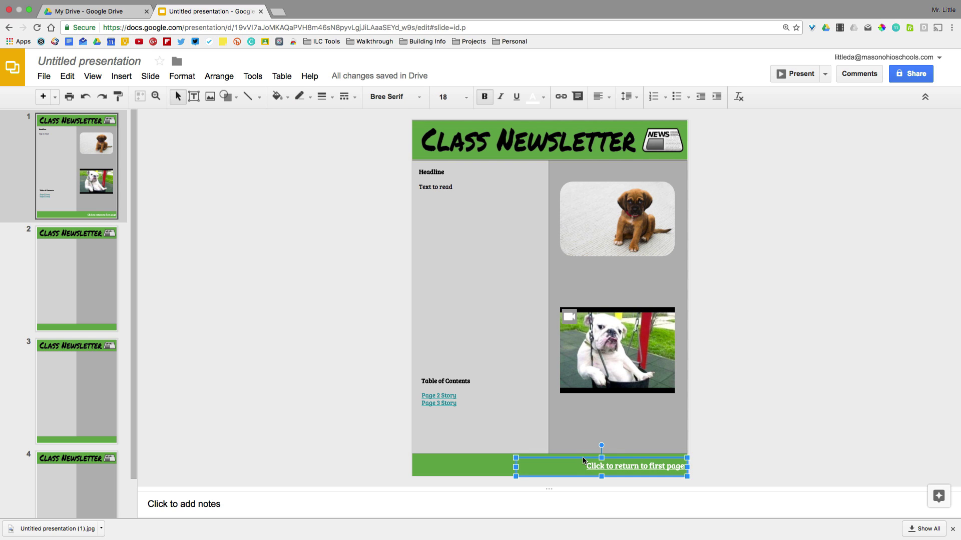
{"action": "left_click", "coordinate": [711, 443]}
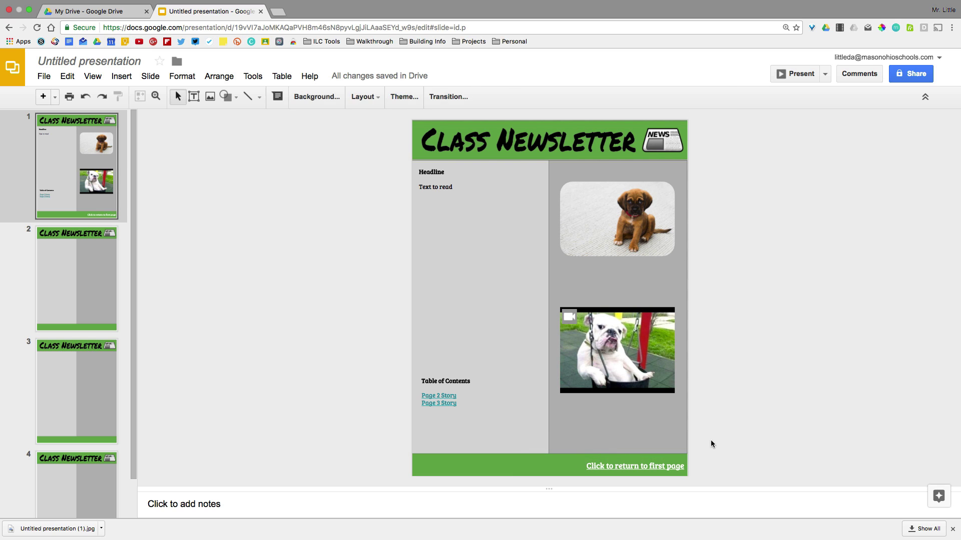
{"action": "left_click", "coordinate": [626, 461]}
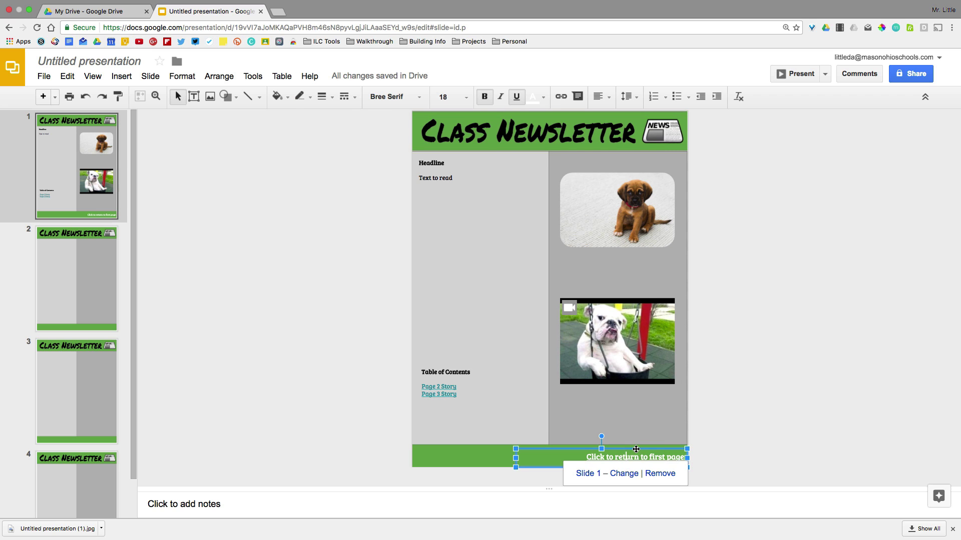
{"action": "key", "text": "Escape"}
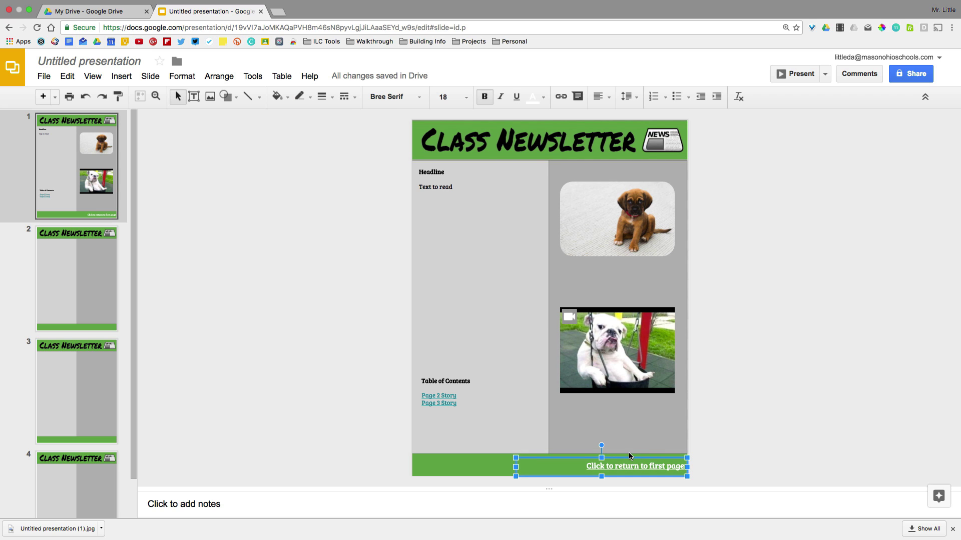
{"action": "left_click", "coordinate": [61, 270]}
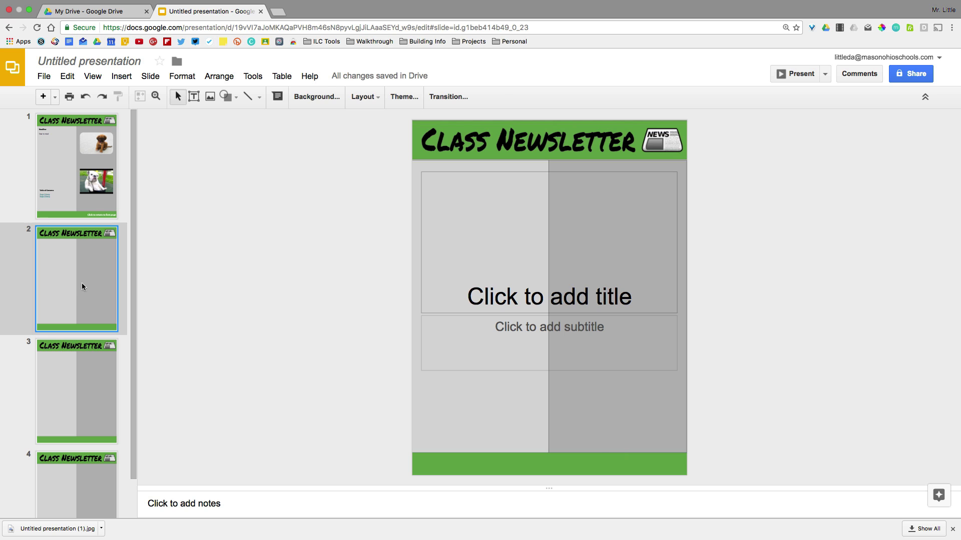
Paste the footer link onto slides 2, 3 and 4, then return to slide 1.
{"action": "key", "text": "super+v"}
{"action": "left_click", "coordinate": [78, 374]}
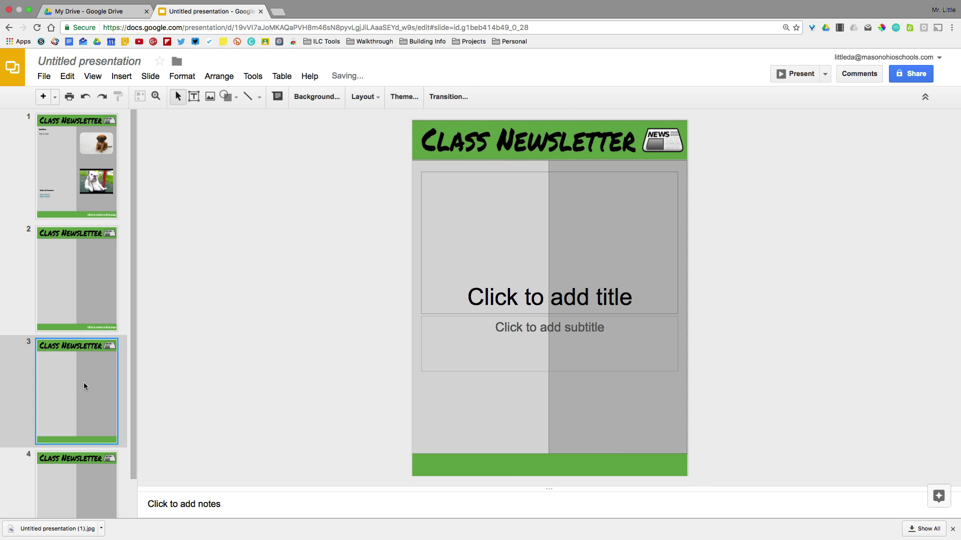
{"action": "key", "text": "super+v"}
{"action": "left_click", "coordinate": [101, 491]}
{"action": "key", "text": "super+v"}
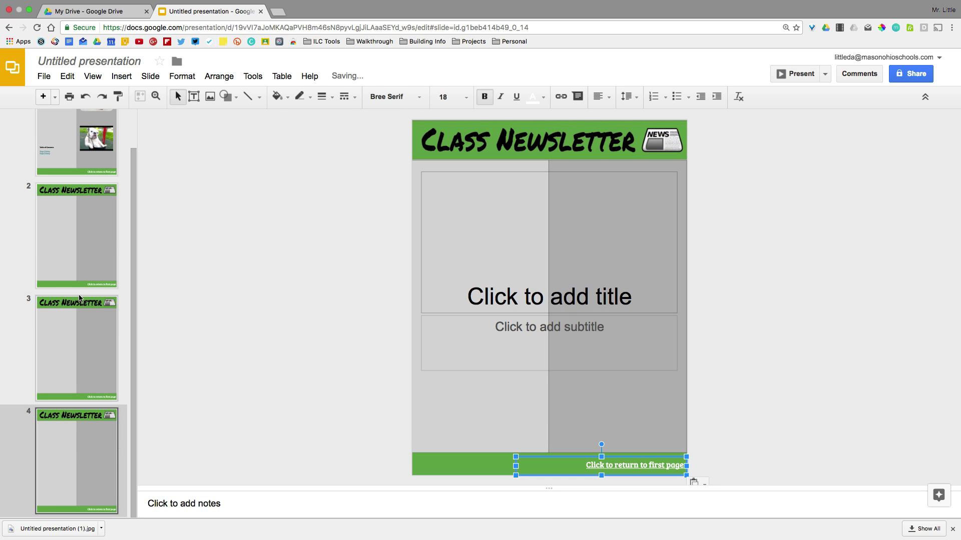
{"action": "scroll", "coordinate": [79, 299], "scroll_direction": "up", "scroll_amount": 2}
{"action": "left_click", "coordinate": [59, 131]}
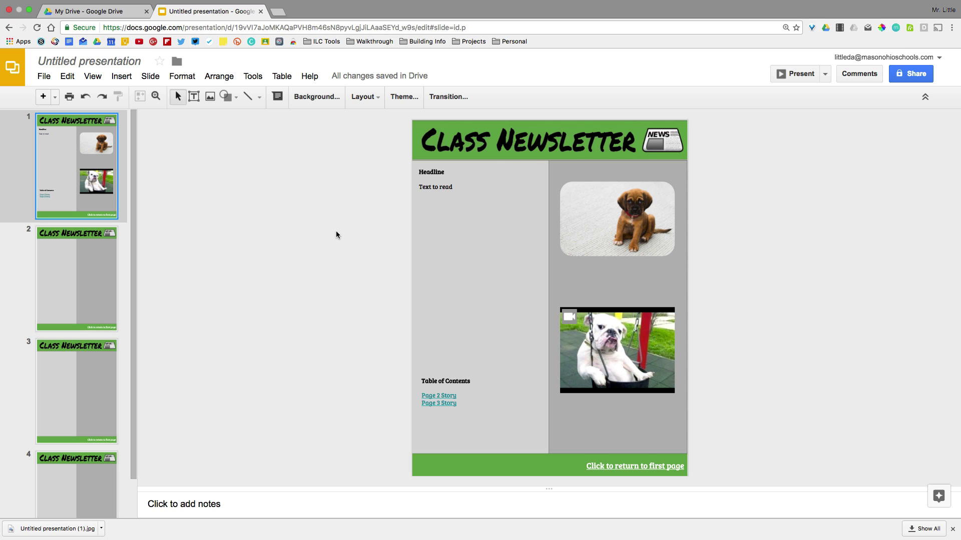
Retitle the presentation from 'Untitled presentation' to 'January Newsletter'.
{"action": "left_click", "coordinate": [109, 60]}
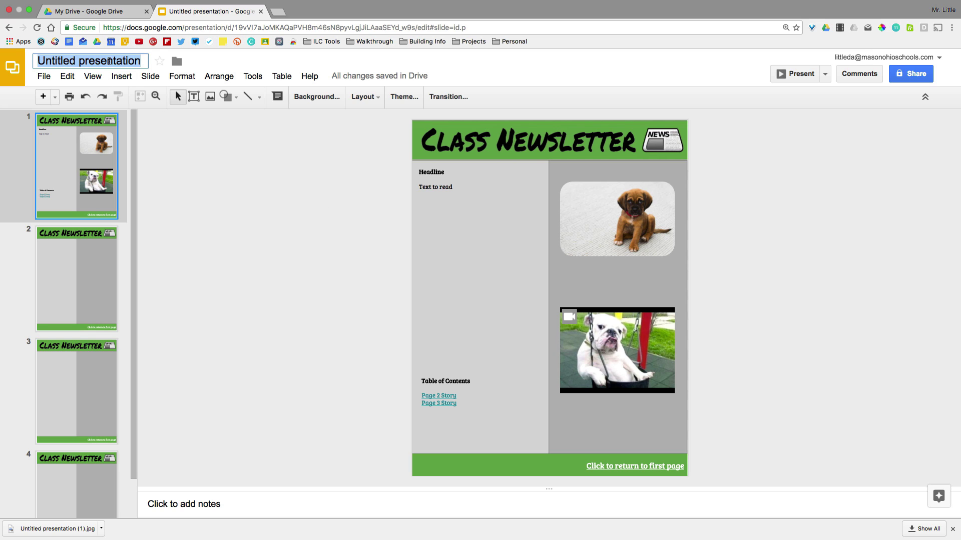
{"action": "type", "text": "Jan"}
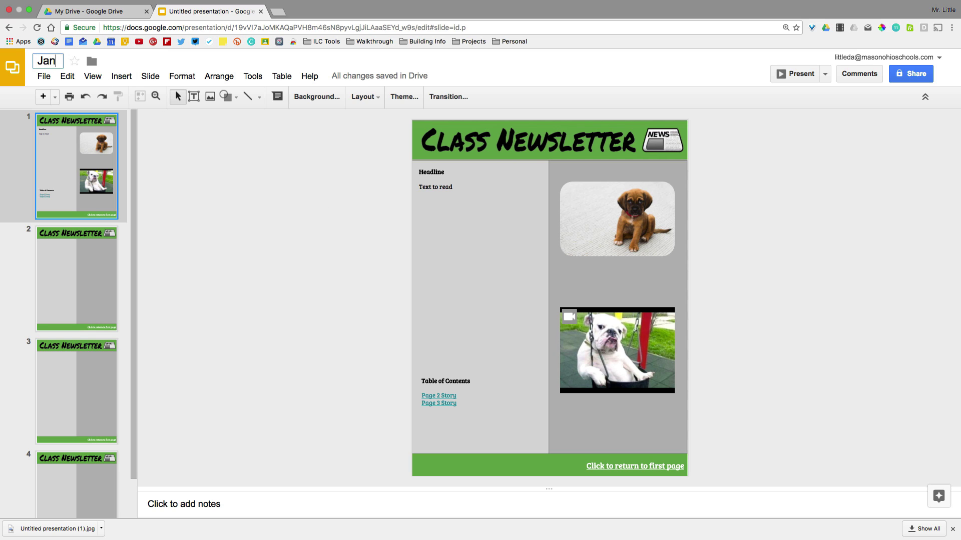
{"action": "type", "text": "uary Newsletter"}
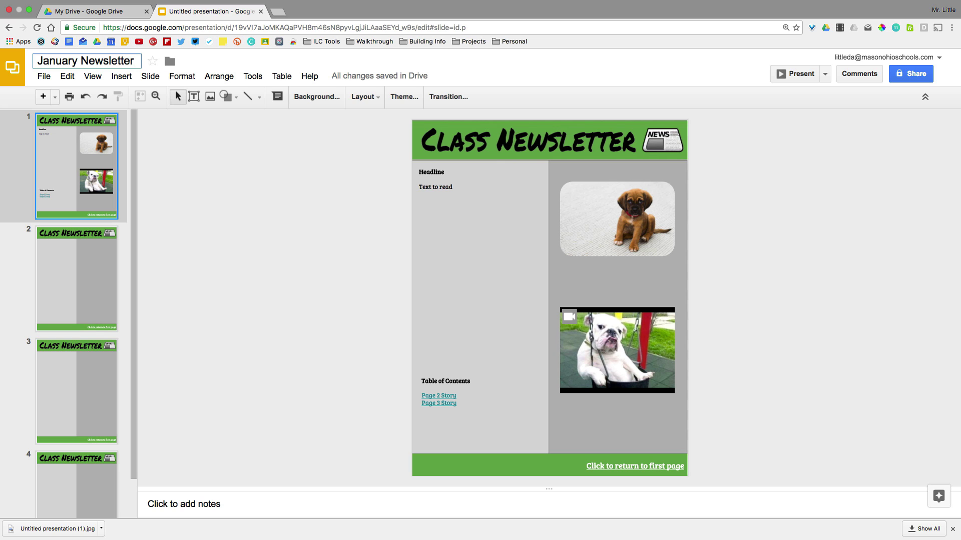
{"action": "key", "text": "Return"}
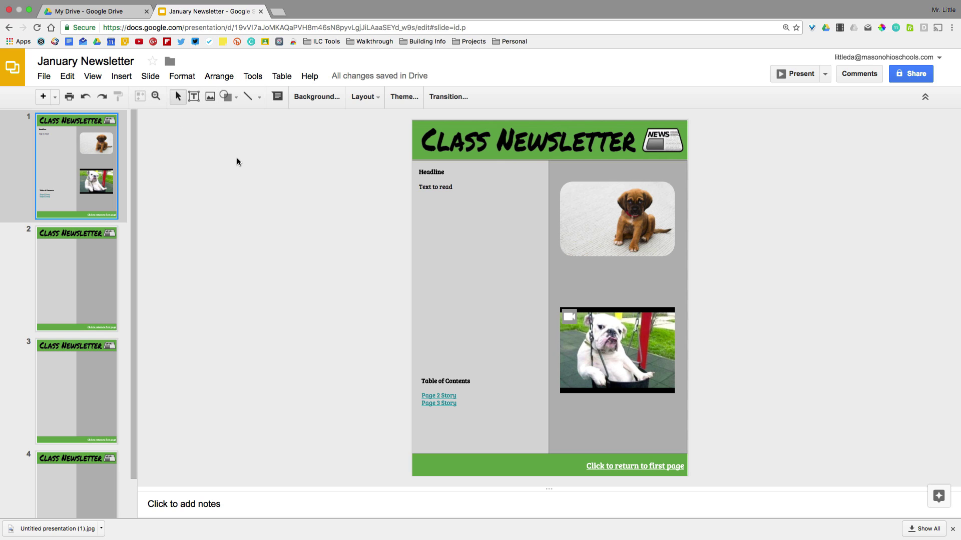
{"action": "left_click", "coordinate": [43, 77]}
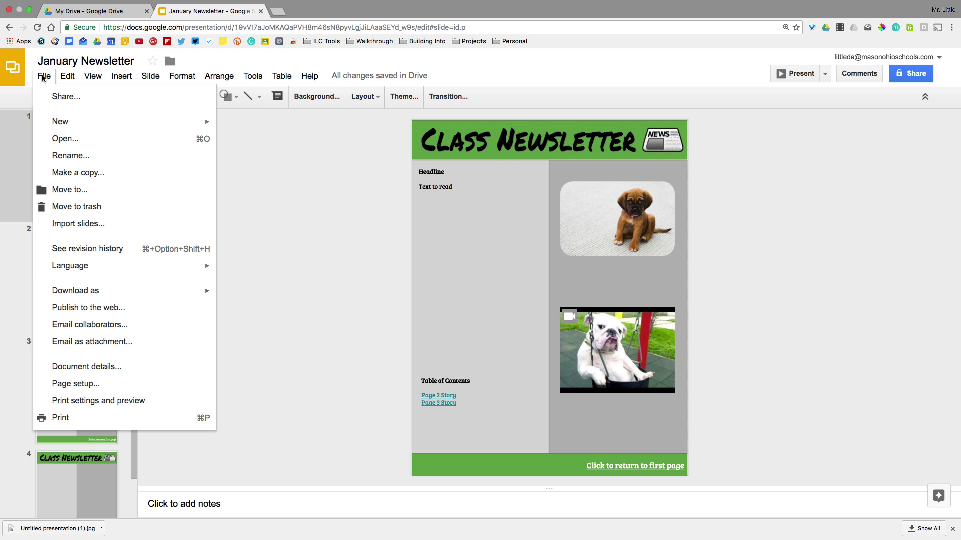
Publish the newsletter to the web, copy its published link, and start a new browser tab.
{"action": "left_click", "coordinate": [113, 309]}
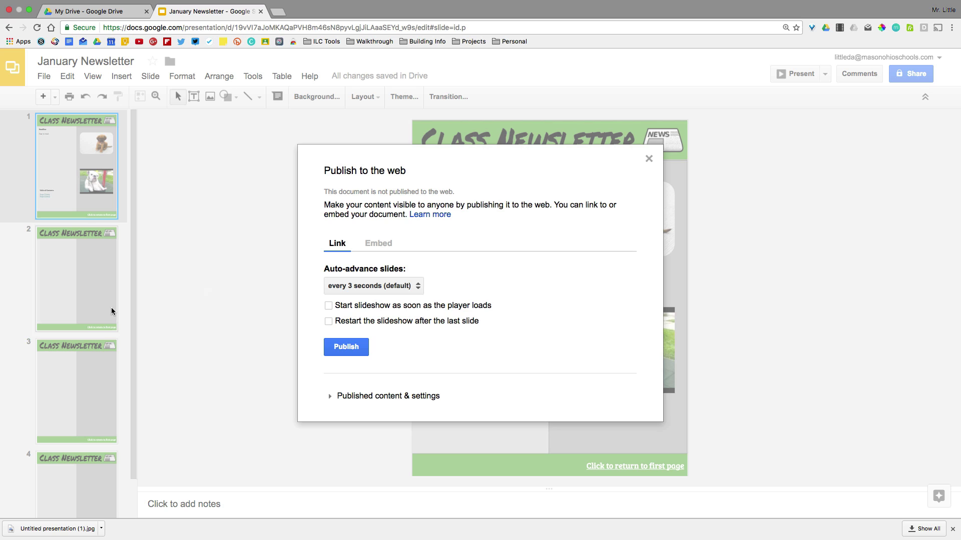
{"action": "left_click", "coordinate": [349, 348]}
{"action": "left_click", "coordinate": [558, 171]}
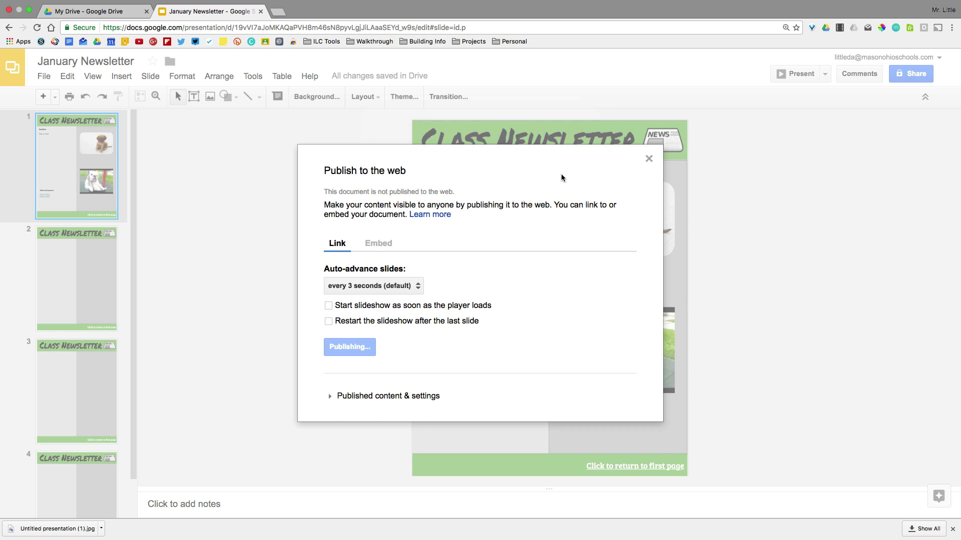
{"action": "right_click", "coordinate": [395, 317]}
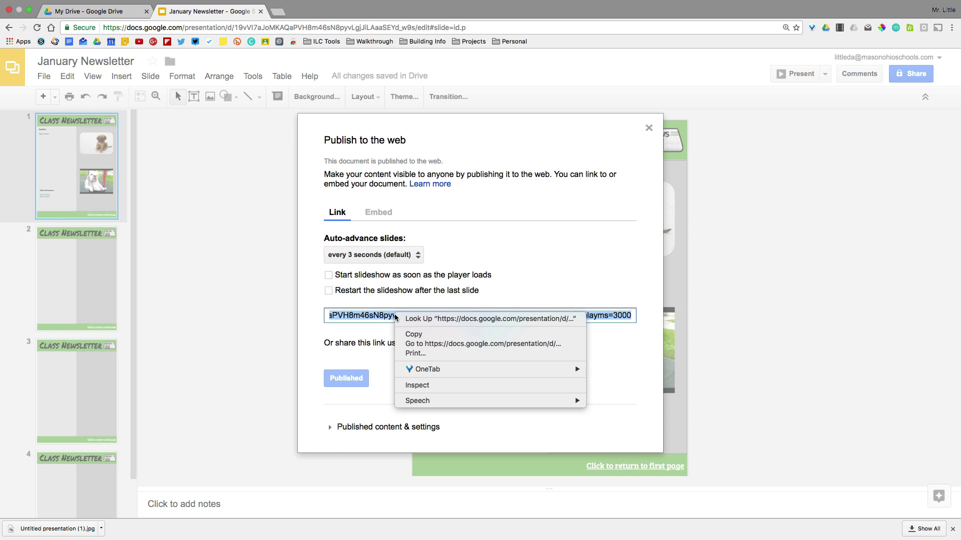
{"action": "left_click", "coordinate": [413, 333]}
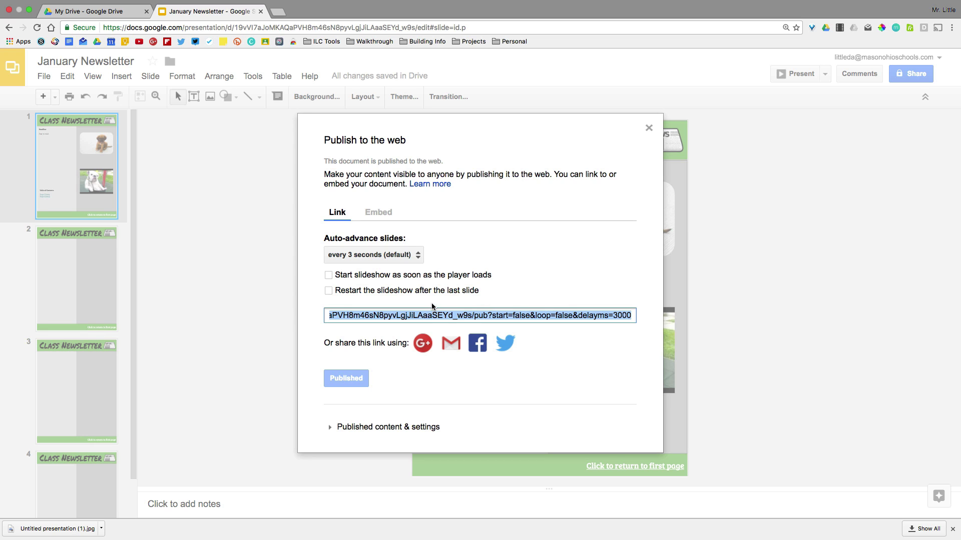
{"action": "left_click", "coordinate": [280, 12]}
Load the published newsletter from its link and play then pause the embedded dog video.
{"action": "key", "text": "super+v"}
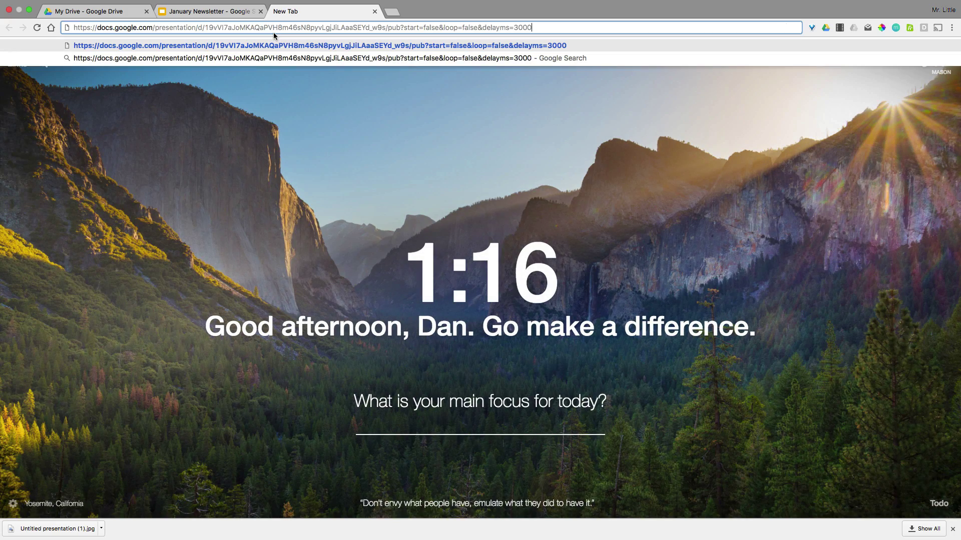
{"action": "key", "text": "Return"}
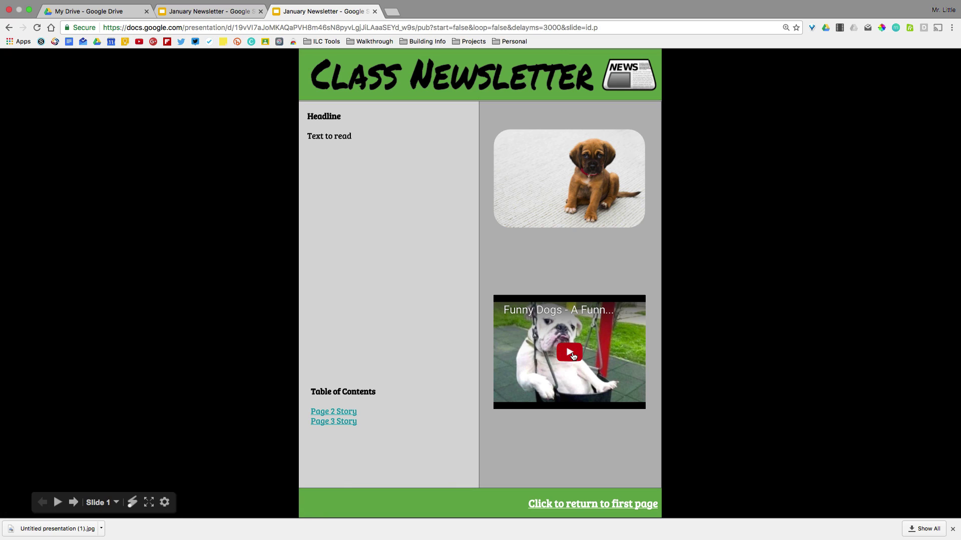
{"action": "left_click", "coordinate": [572, 352]}
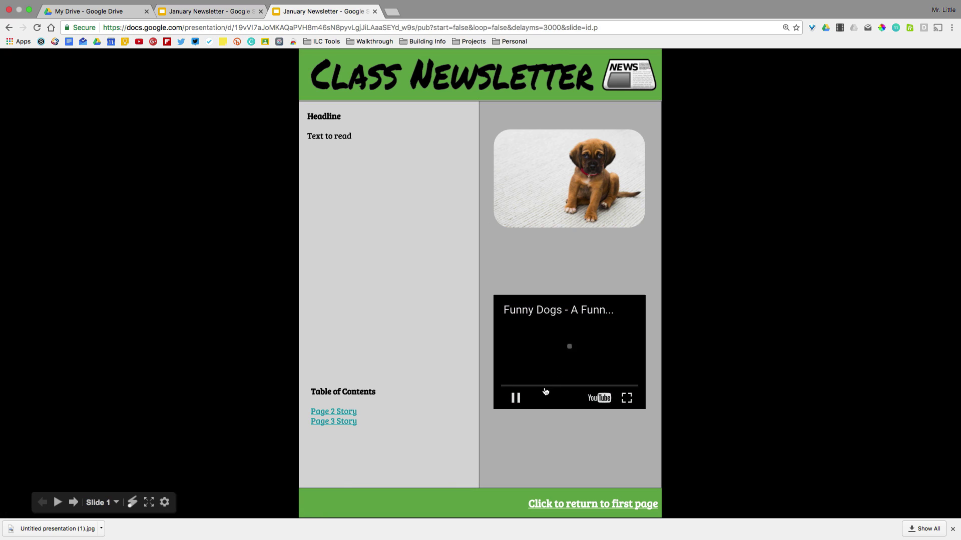
{"action": "left_click", "coordinate": [516, 403]}
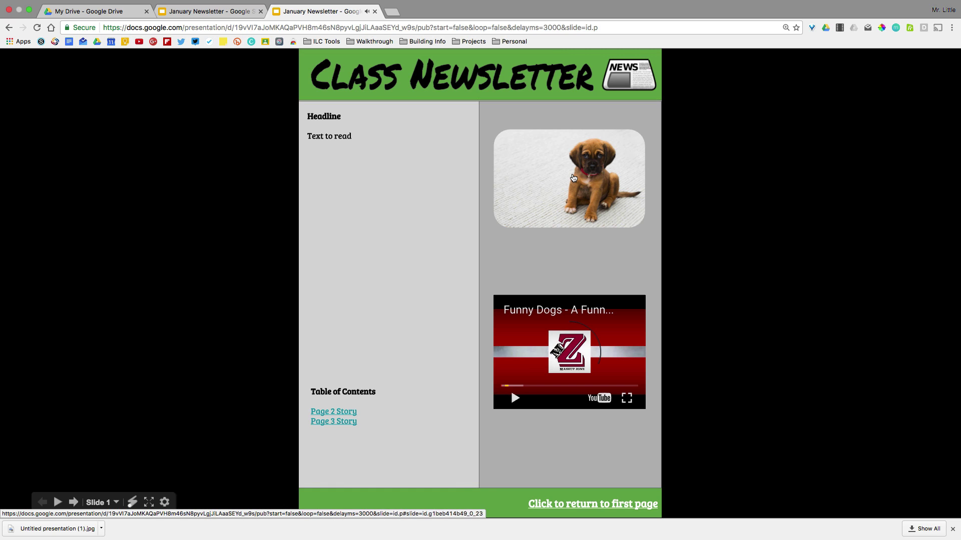
Test the puppy picture, footer and Page 3 Story links in the published newsletter.
{"action": "left_click", "coordinate": [573, 176]}
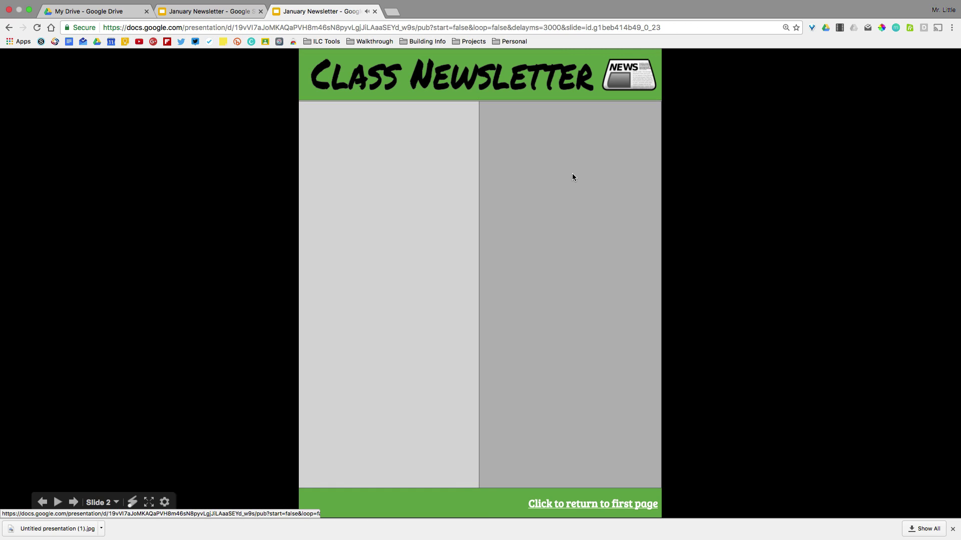
{"action": "left_click", "coordinate": [578, 504]}
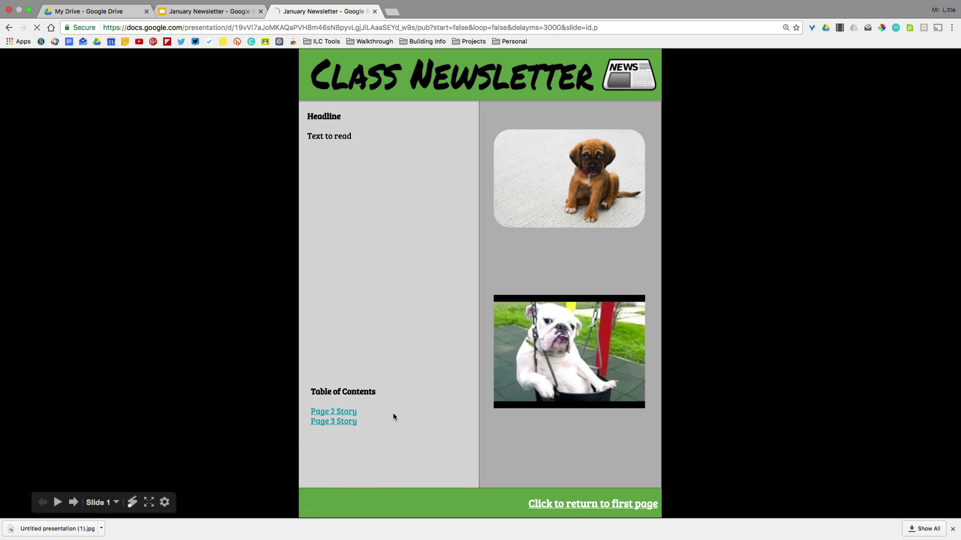
{"action": "left_click", "coordinate": [333, 421]}
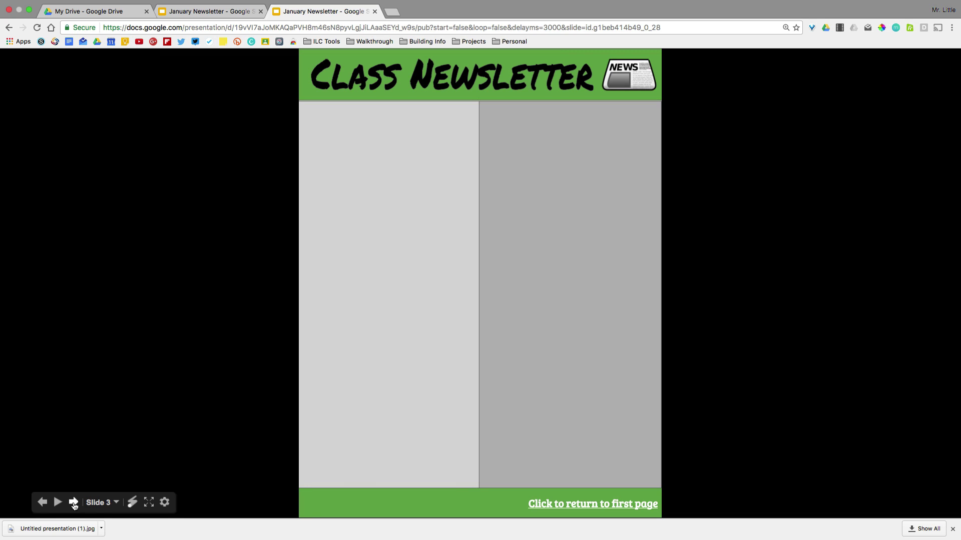
{"action": "left_click", "coordinate": [73, 503]}
{"action": "double_click", "coordinate": [38, 504]}
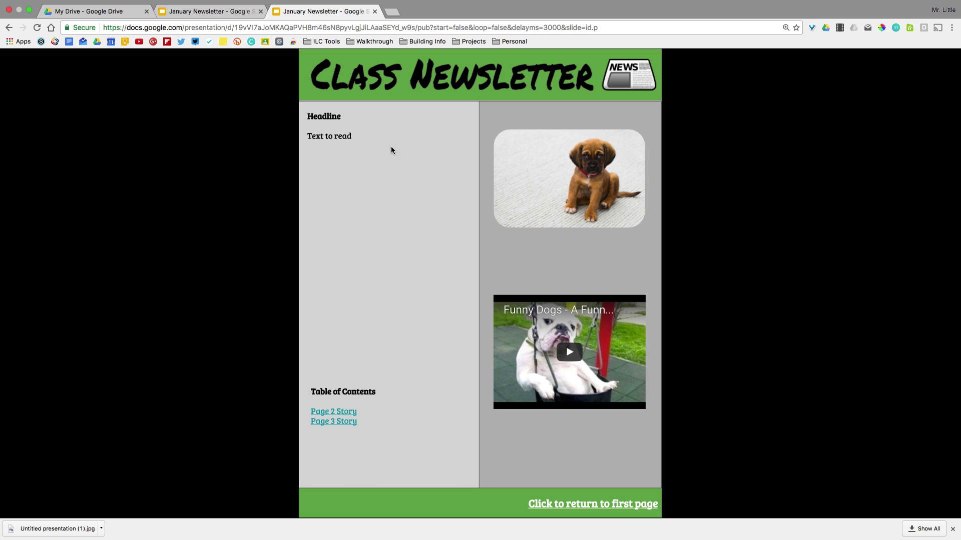
Return to the editor tab and close the Publish to the web dialog.
{"action": "left_click", "coordinate": [210, 11]}
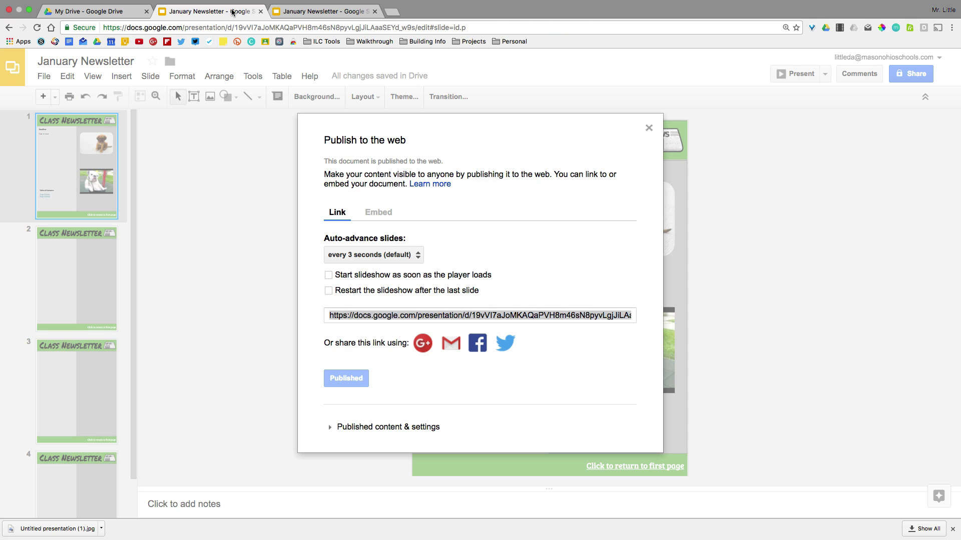
{"action": "left_click", "coordinate": [648, 128]}
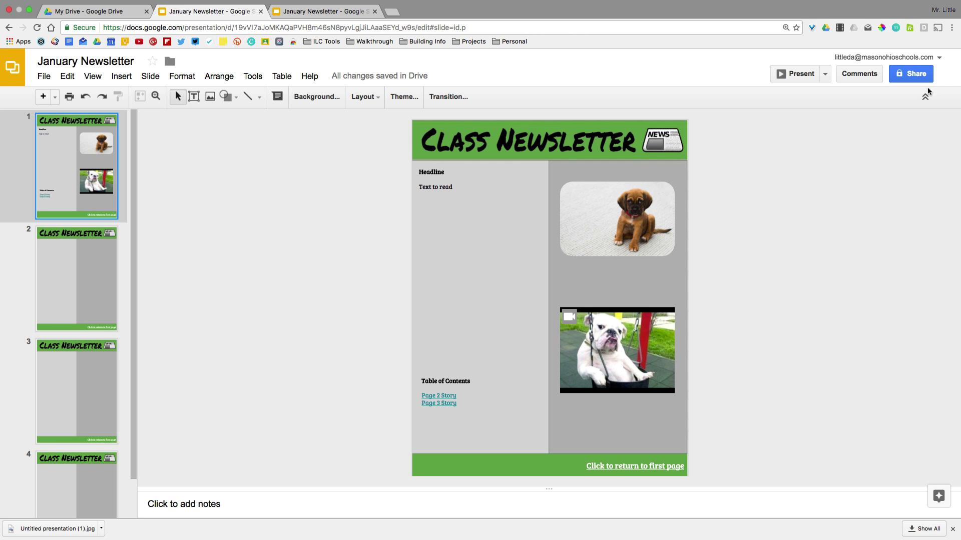